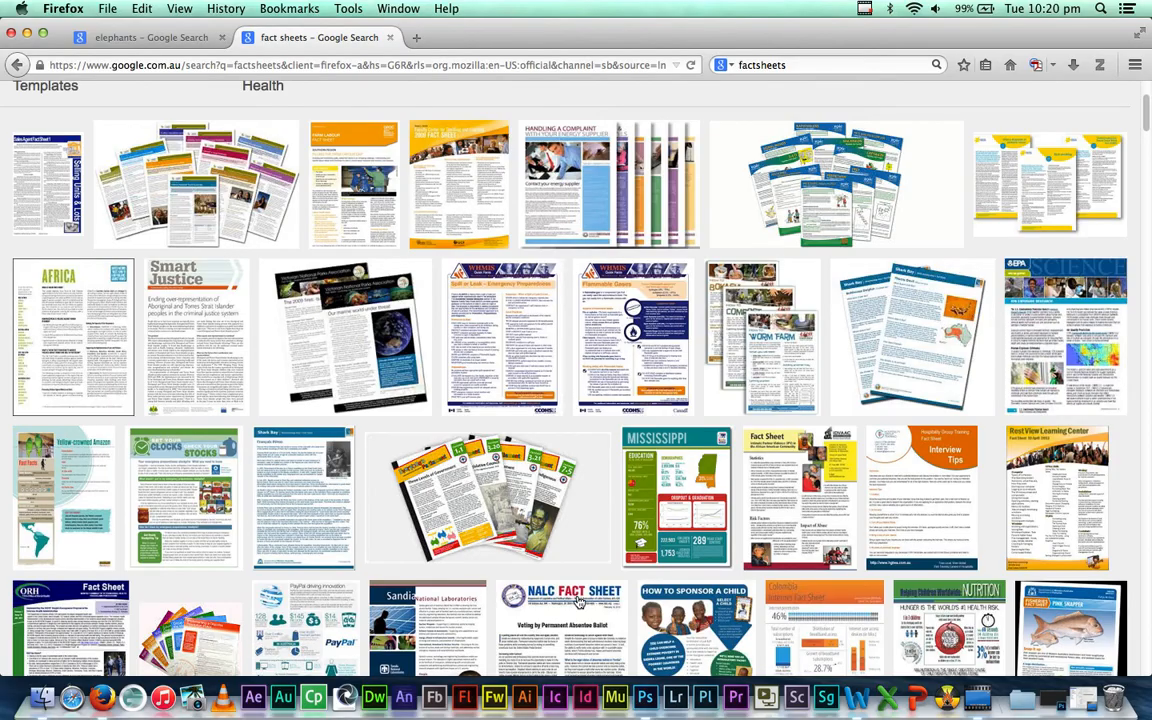
- Browse the fact sheets image results for examples of factsheet layouts
scroll(577, 600, "up", 4)
scroll(577, 600, "down", 5)
scroll(577, 600, "down", 10)
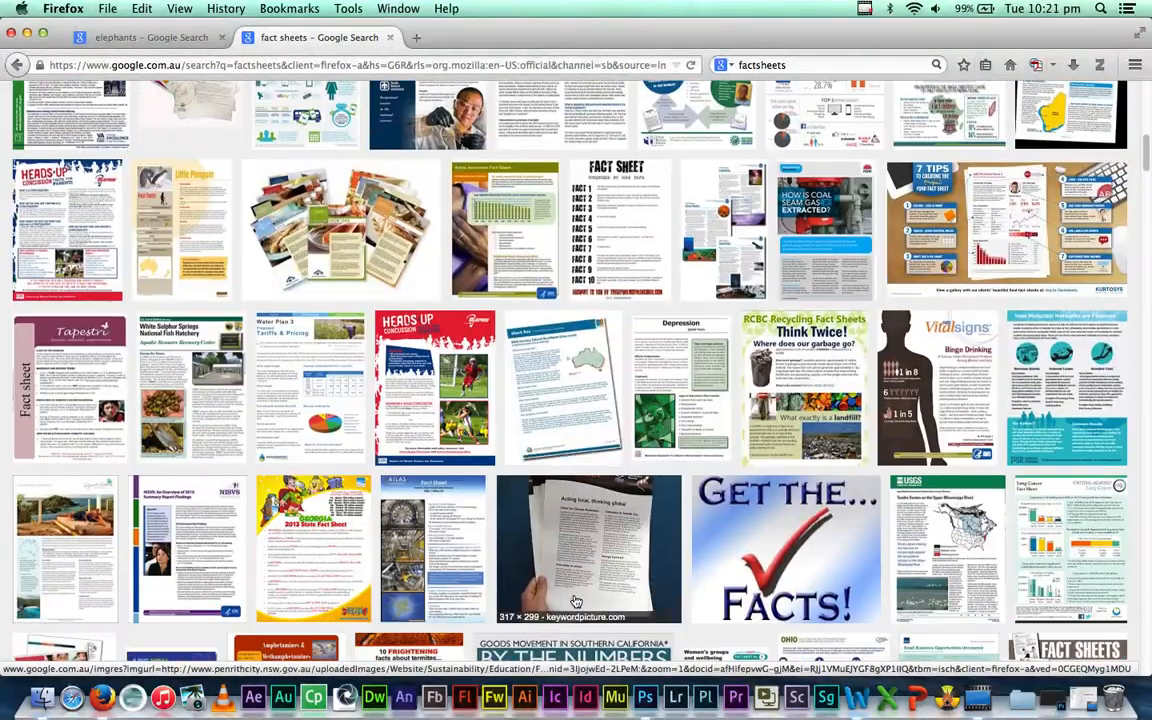
scroll(577, 600, "up", 15)
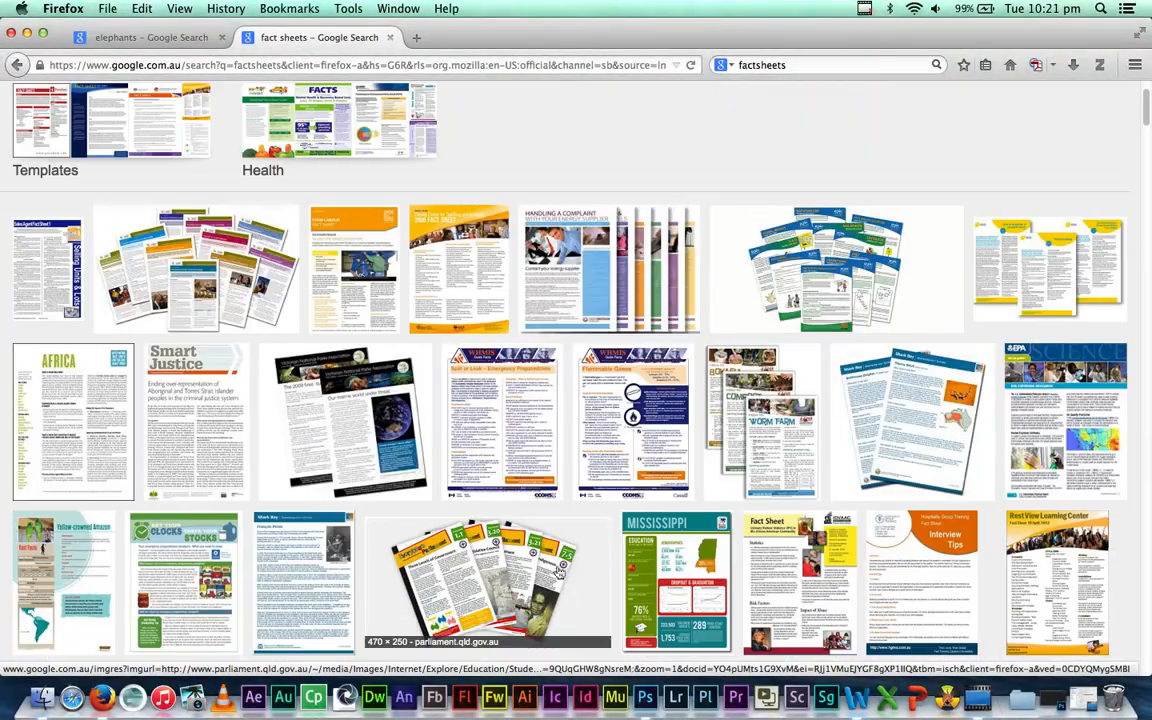
scroll(551, 553, "up", 3)
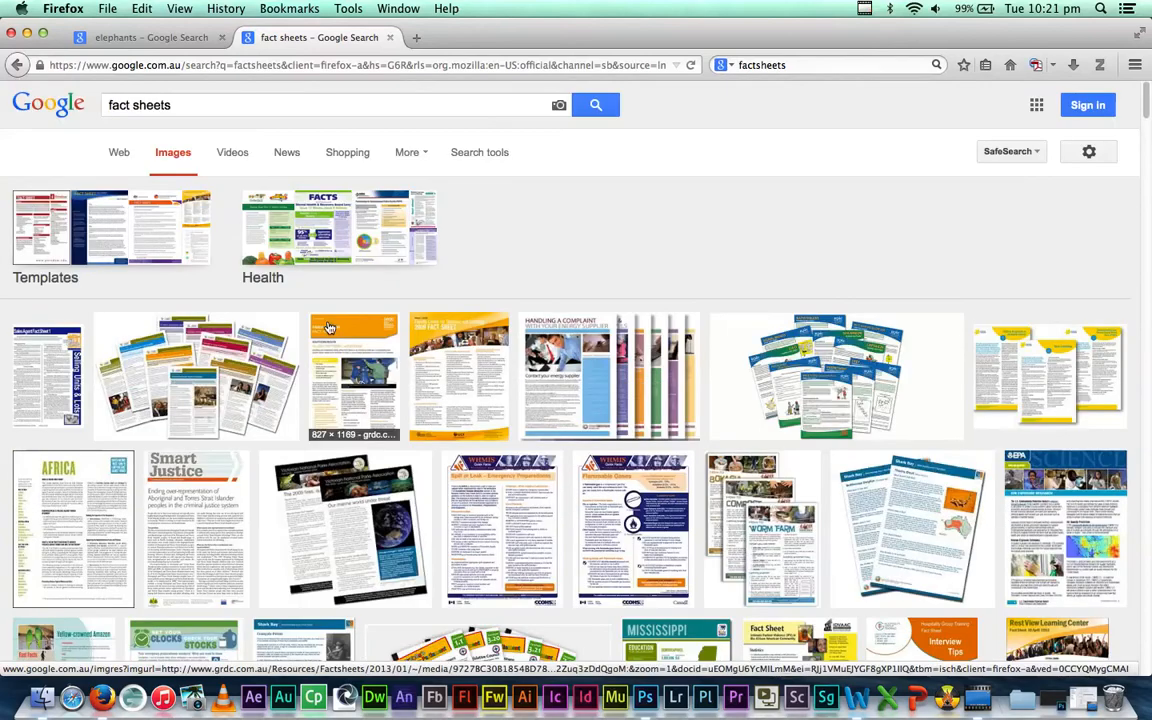
- Show the image results for the elephants search and filter them to sizes larger than 4 MP (2272 ×1704)
left_click(160, 38)
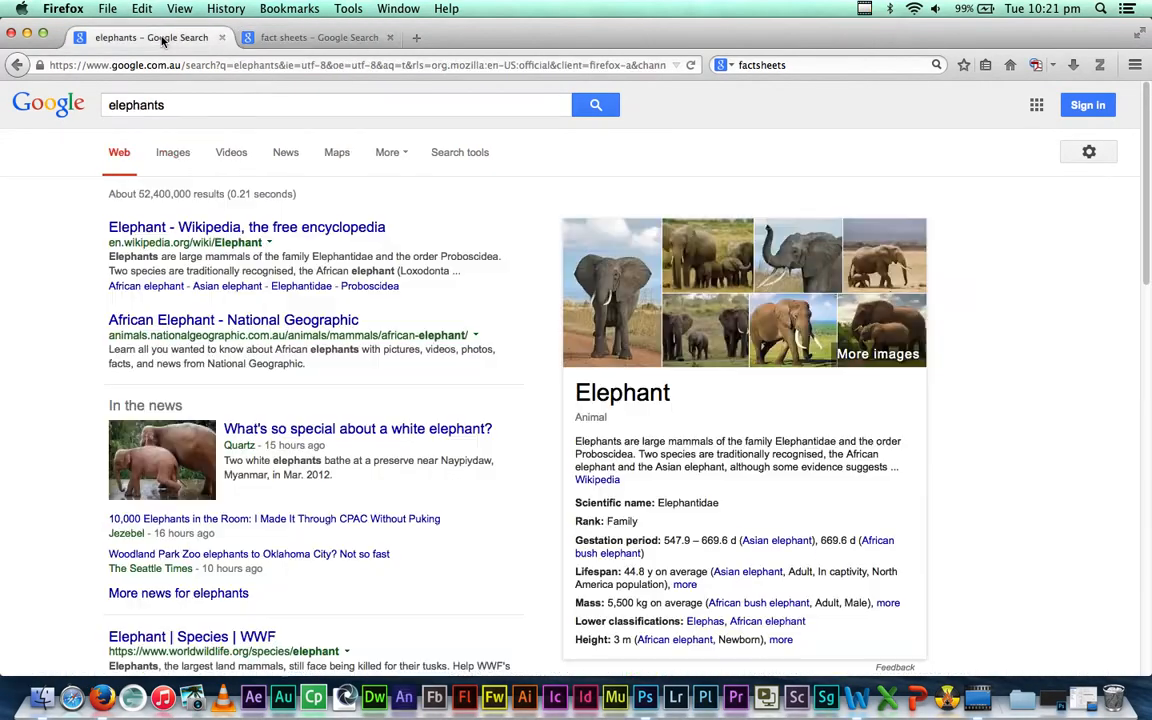
left_click(174, 156)
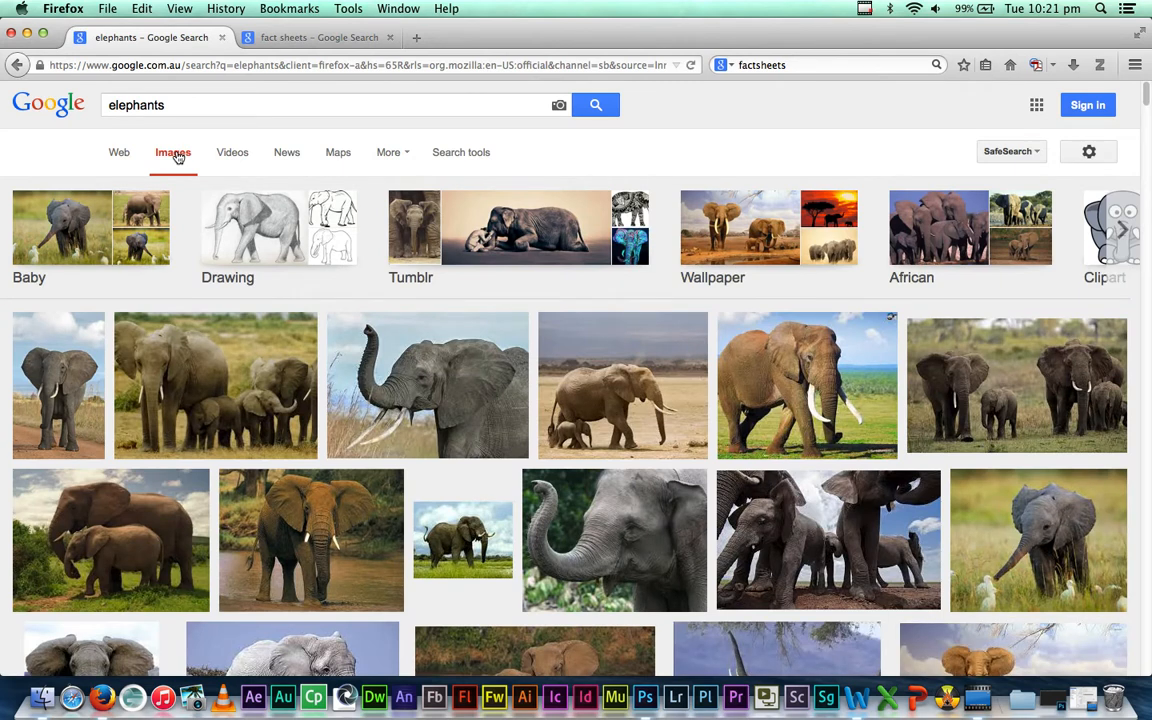
left_click(462, 157)
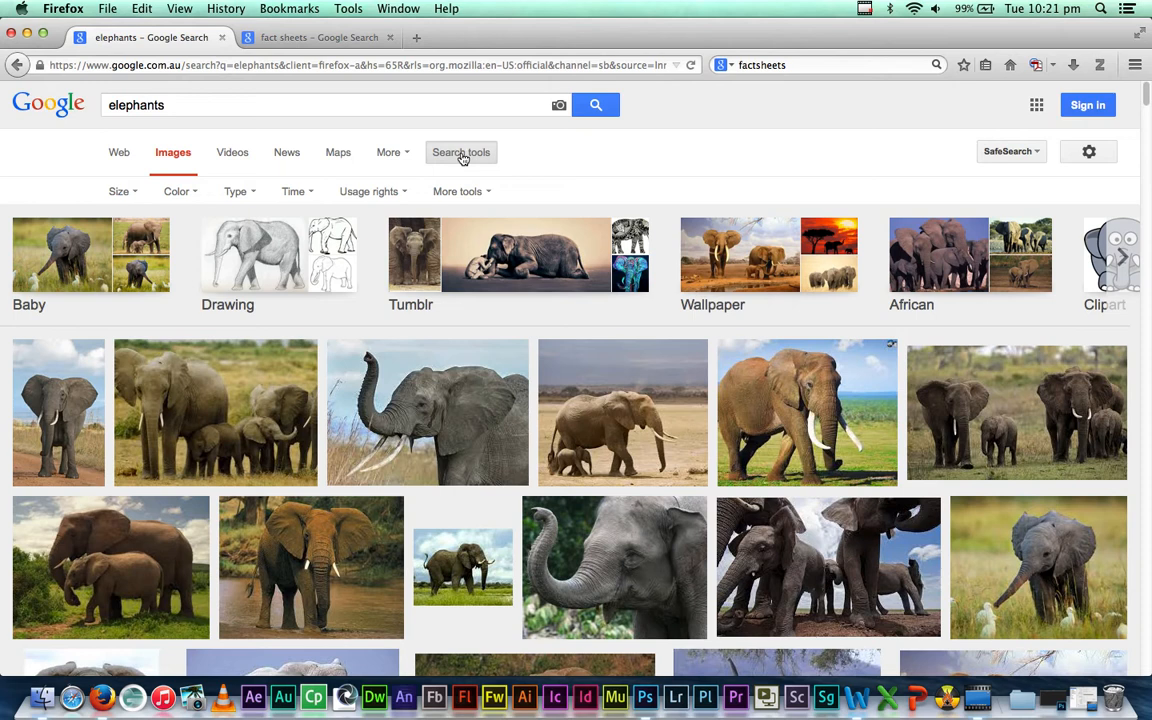
left_click(137, 194)
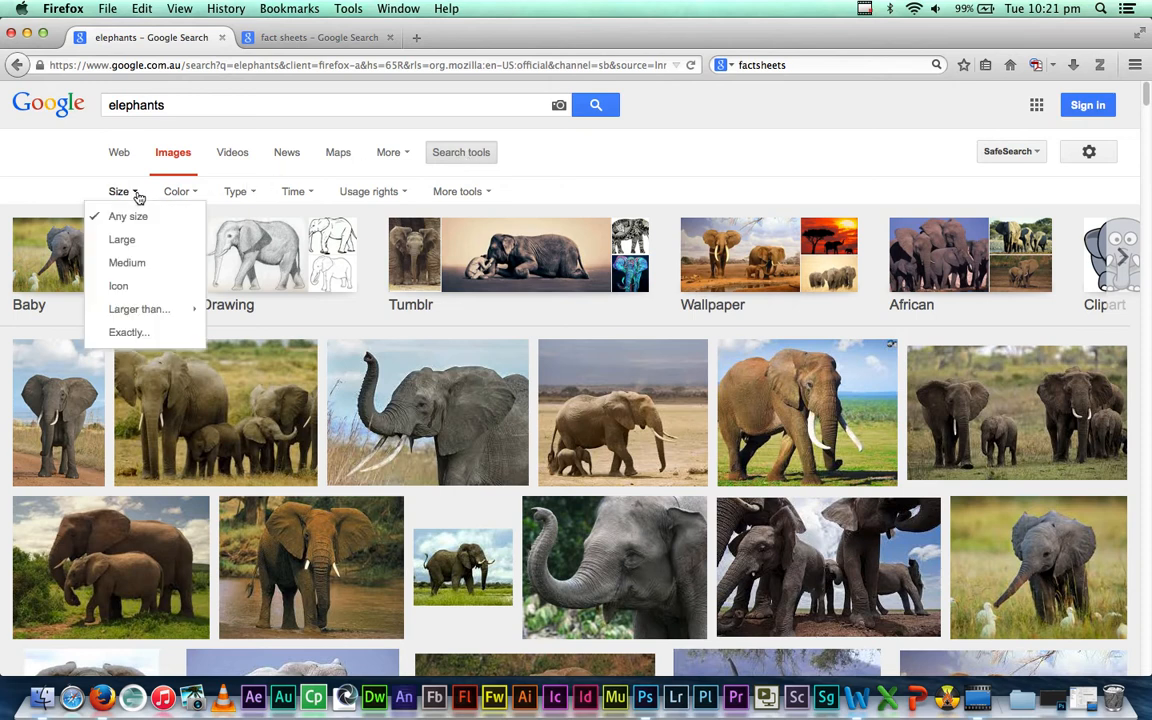
mouse_move(133, 310)
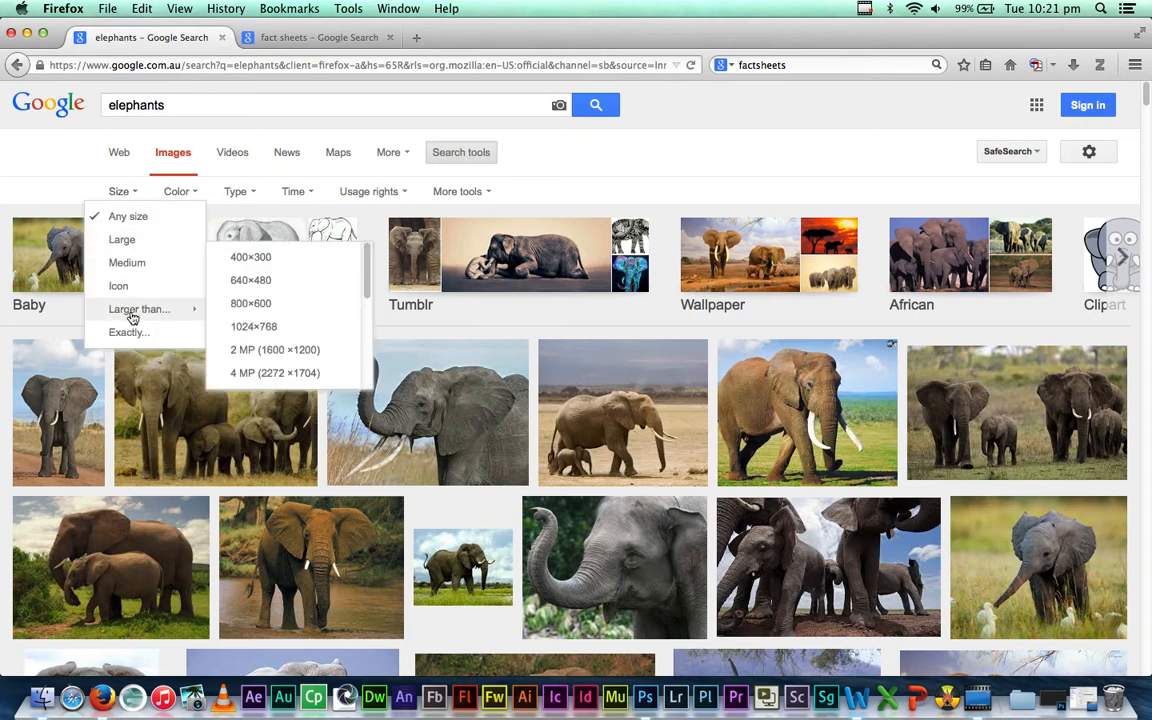
left_click(303, 374)
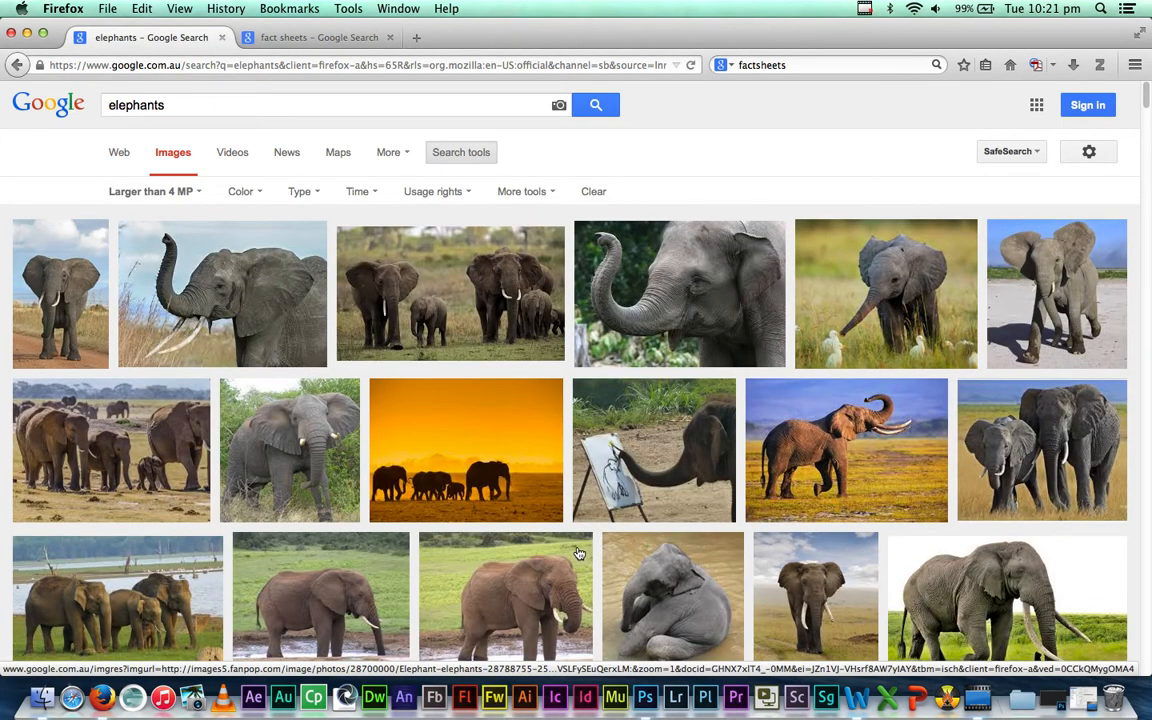
- Minimise the browser and preview the three elephant photos in the desktop's Elephant factsheet folder
left_click(28, 37)
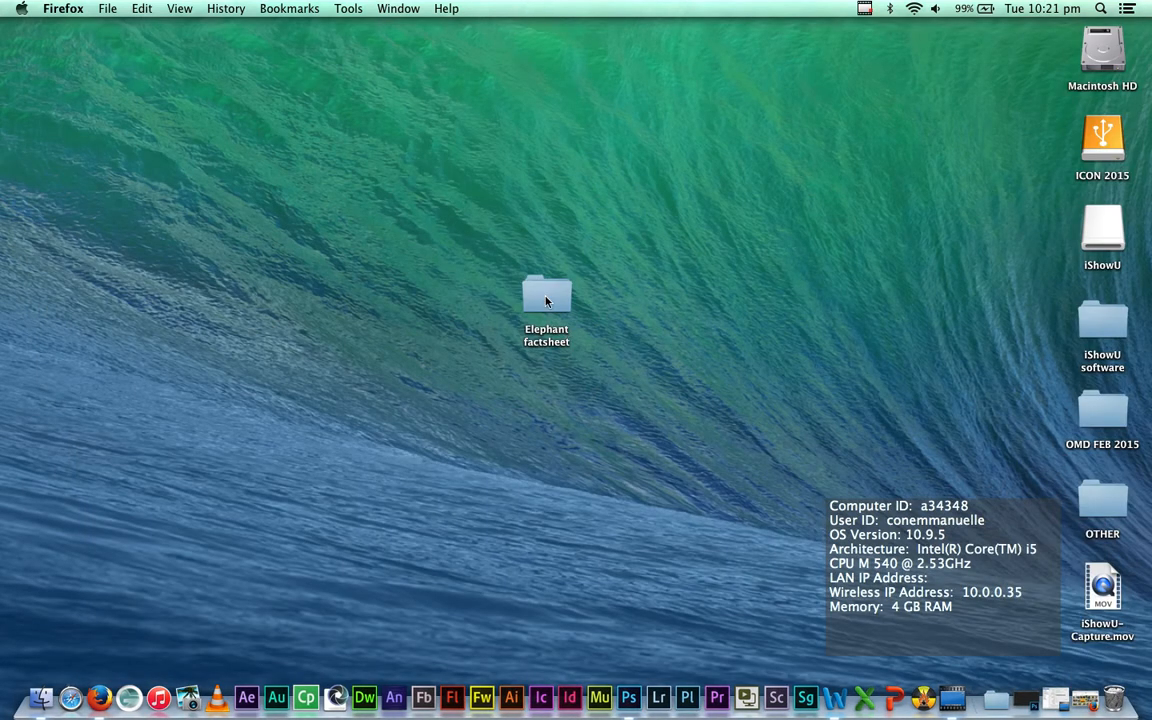
double_click(546, 301)
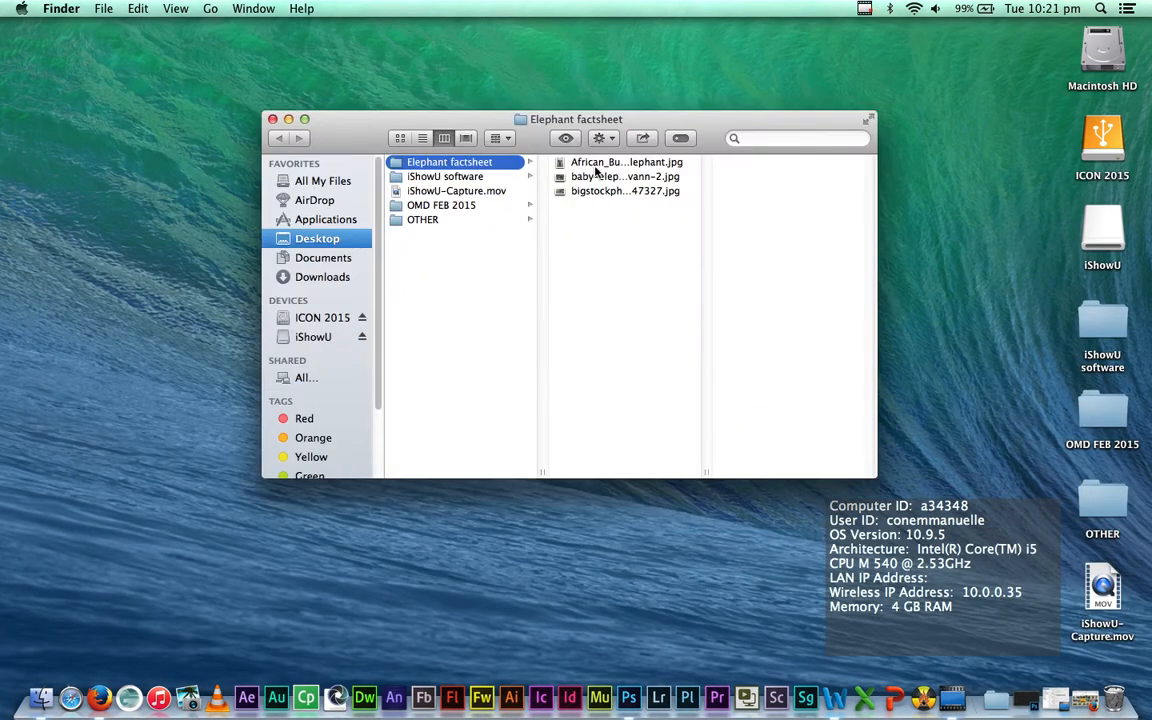
left_click(598, 163)
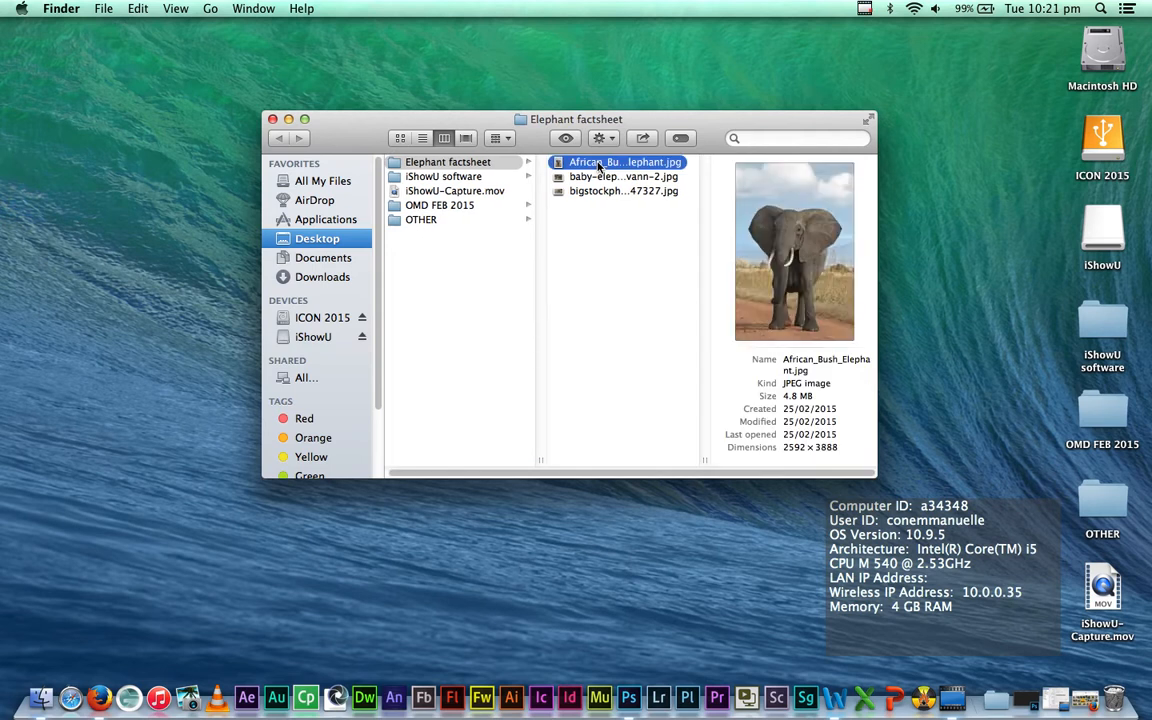
key("Down")
key("Down")
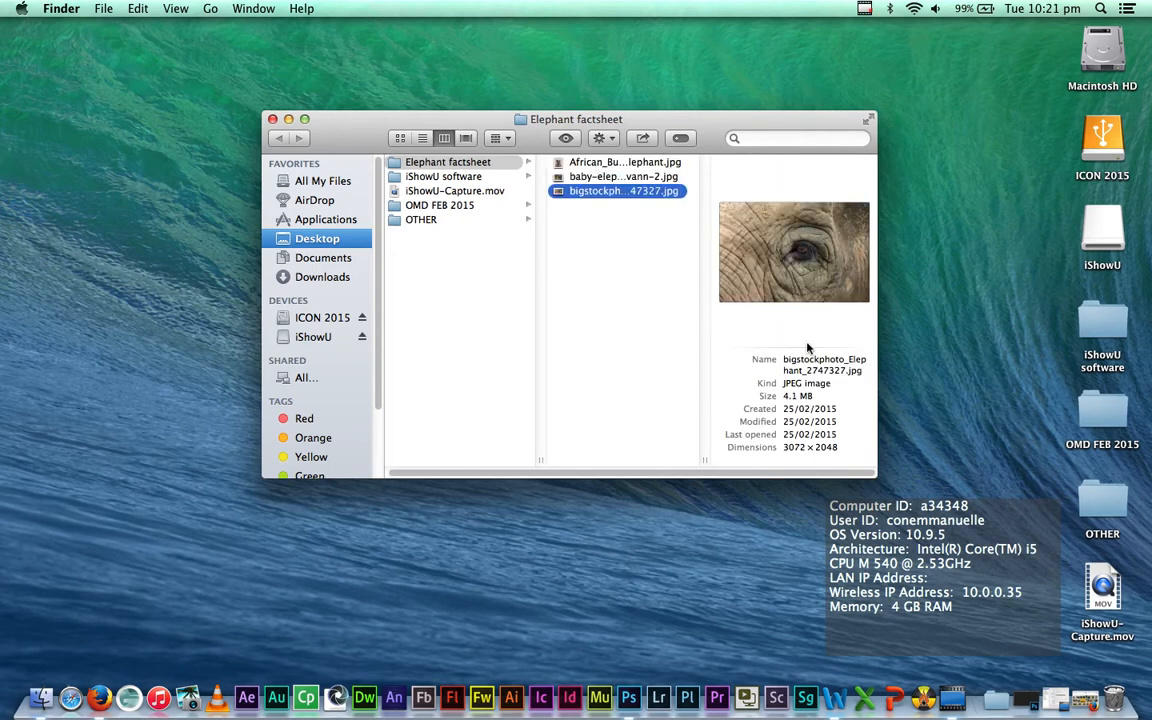
left_click(638, 178)
left_click(628, 163)
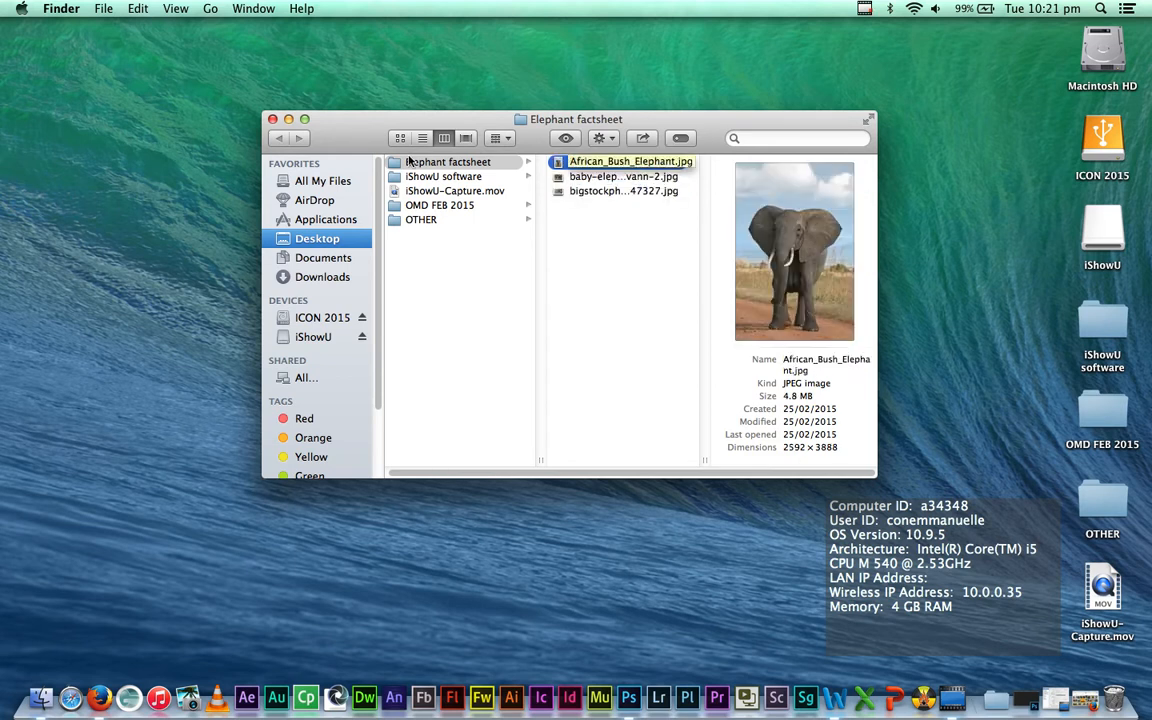
left_click(273, 120)
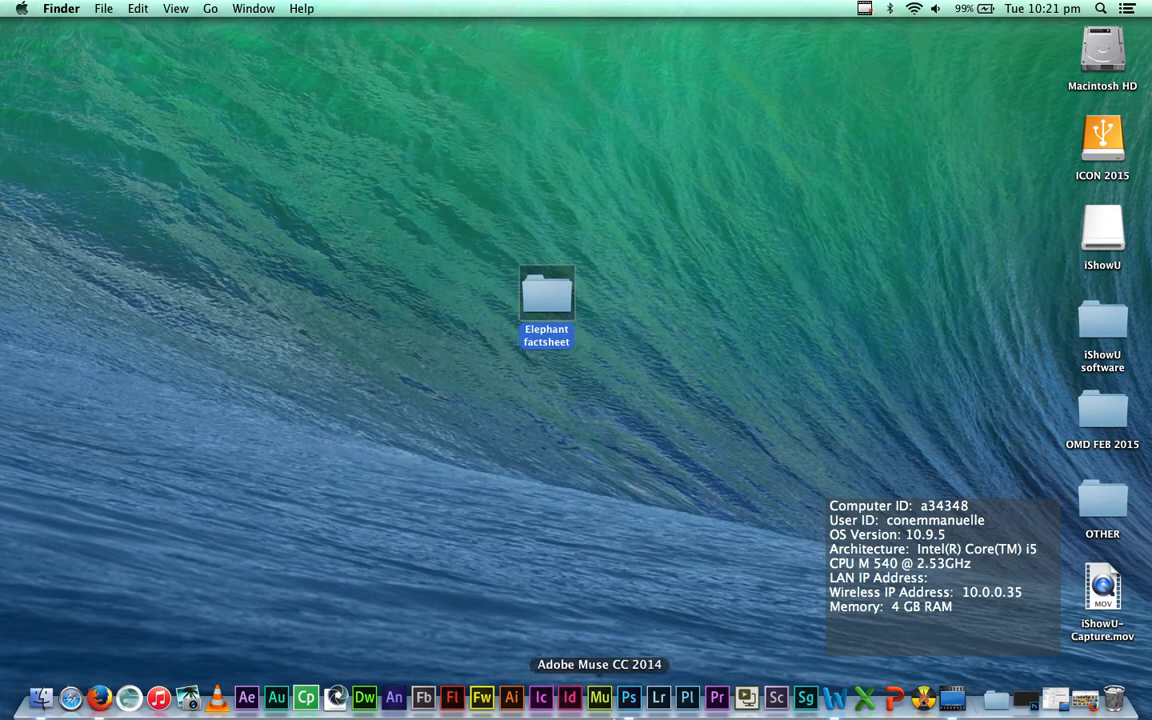
- Switch to Photoshop and create a new A4 document from the International Paper preset, 300 pixels/inch, RGB Color
left_click(634, 699)
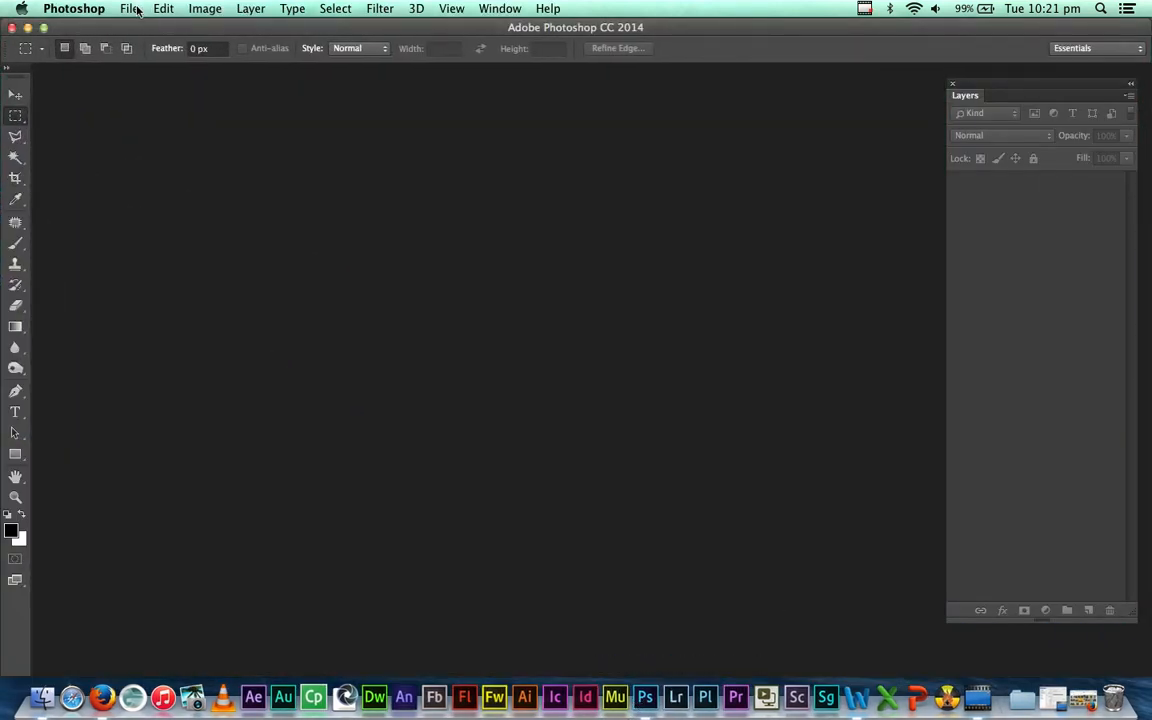
left_click(129, 8)
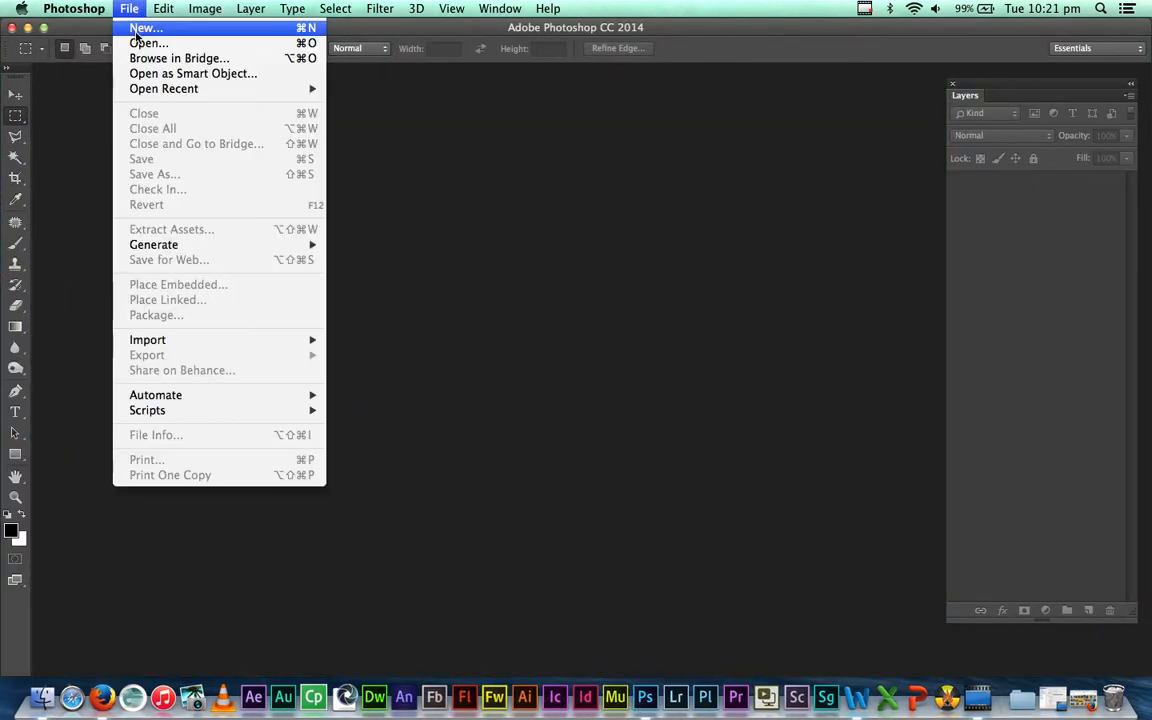
left_click(134, 30)
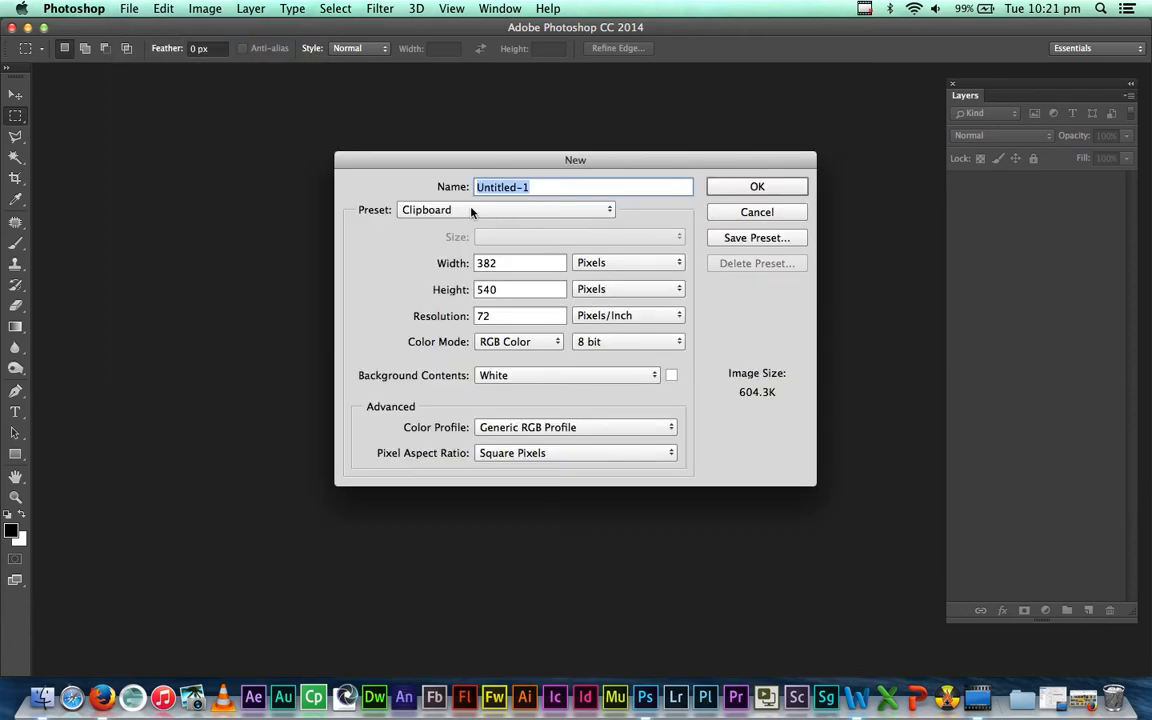
left_click(472, 211)
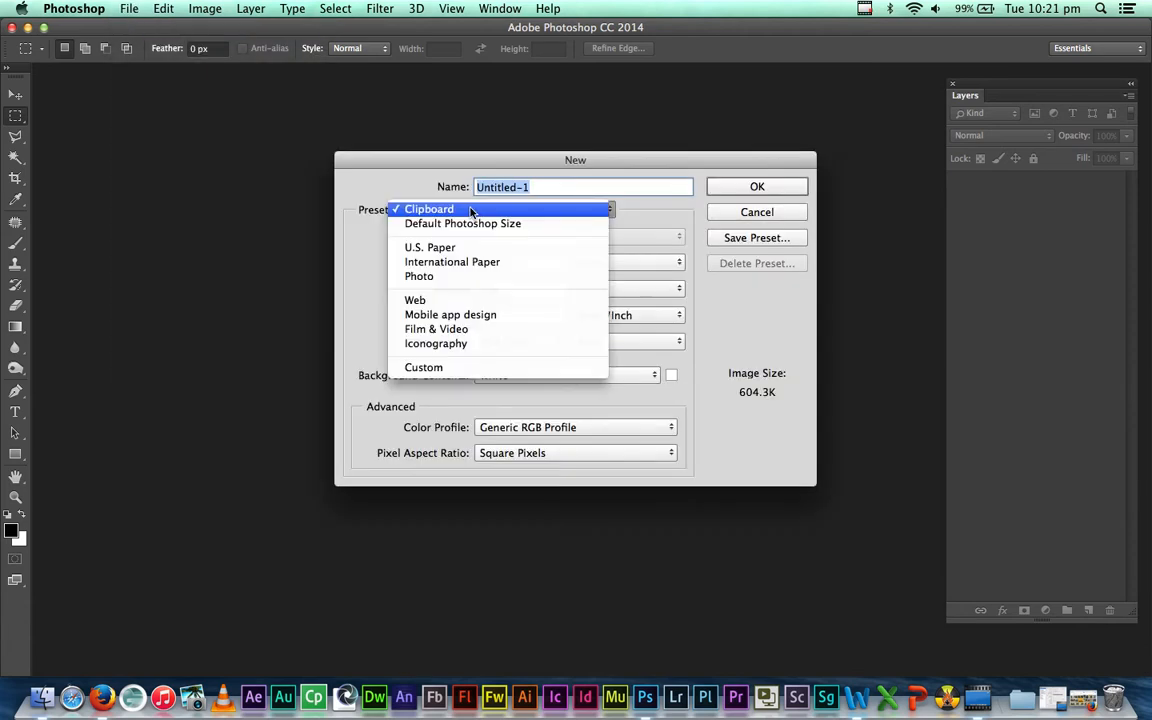
left_click(487, 264)
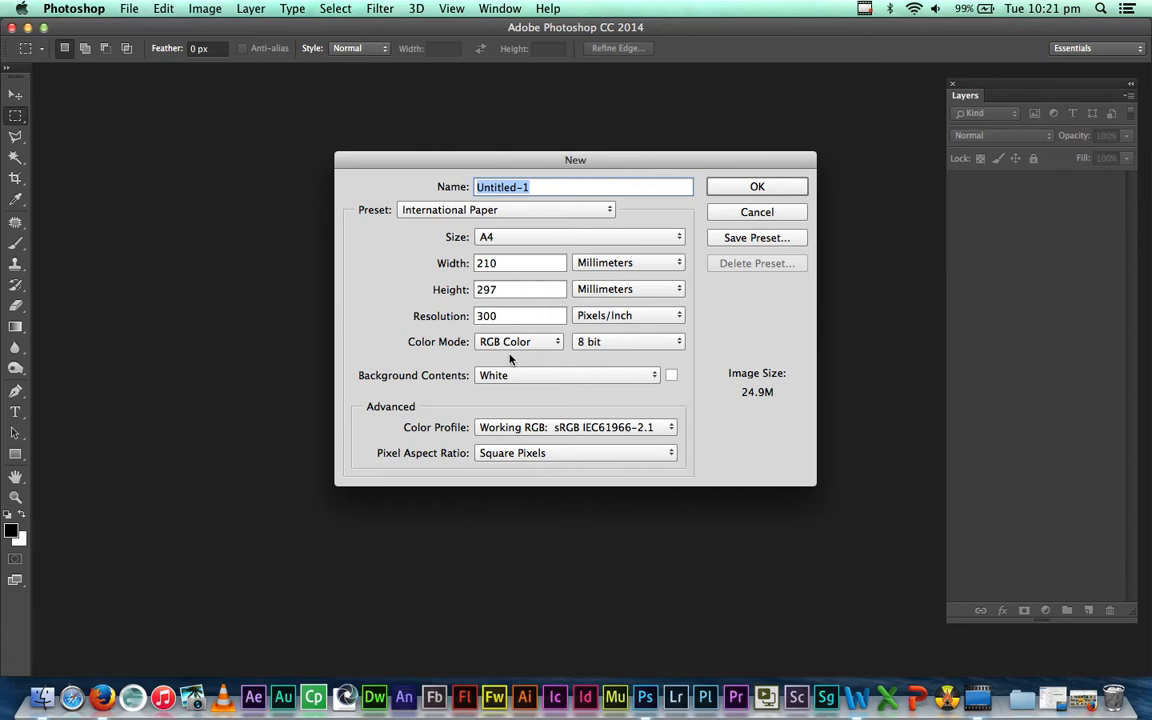
left_click(765, 185)
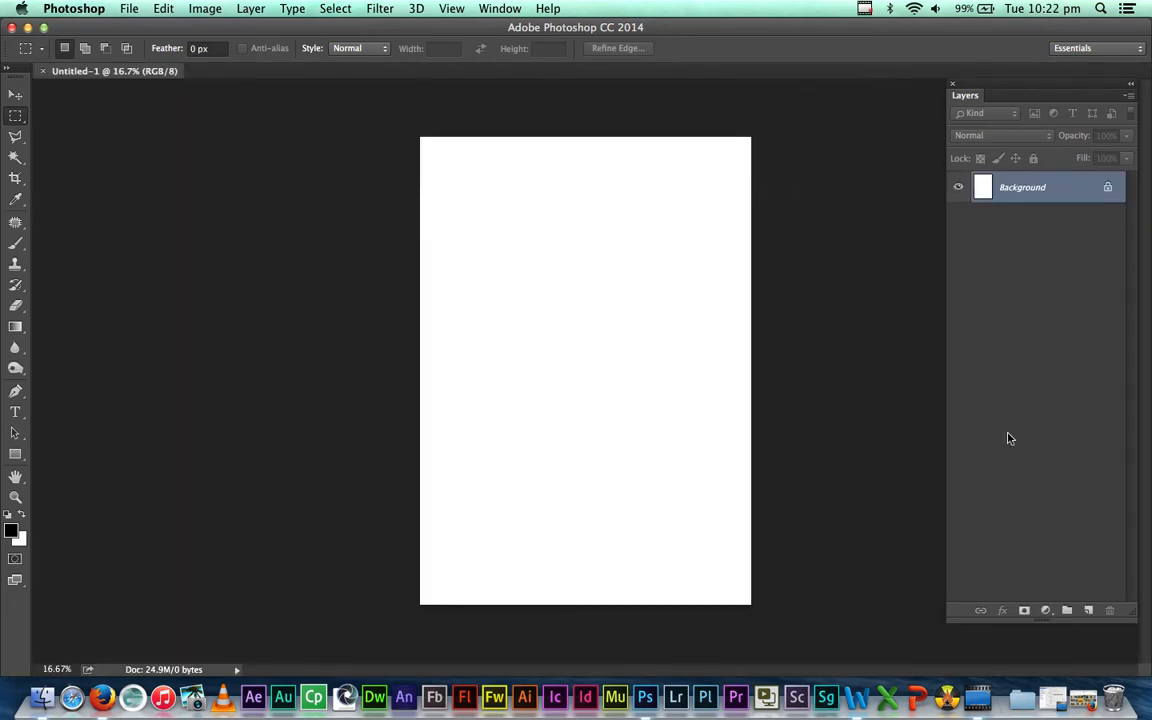
- Add a new layer named "image grid"
left_click(1130, 95)
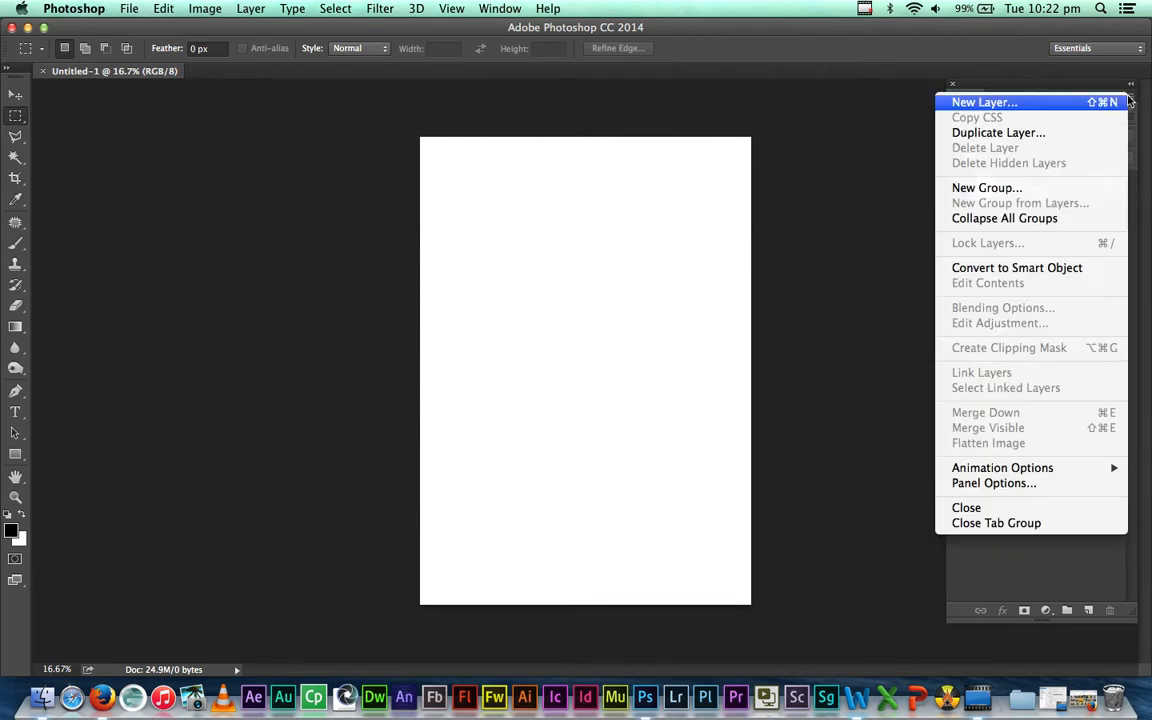
left_click(1100, 102)
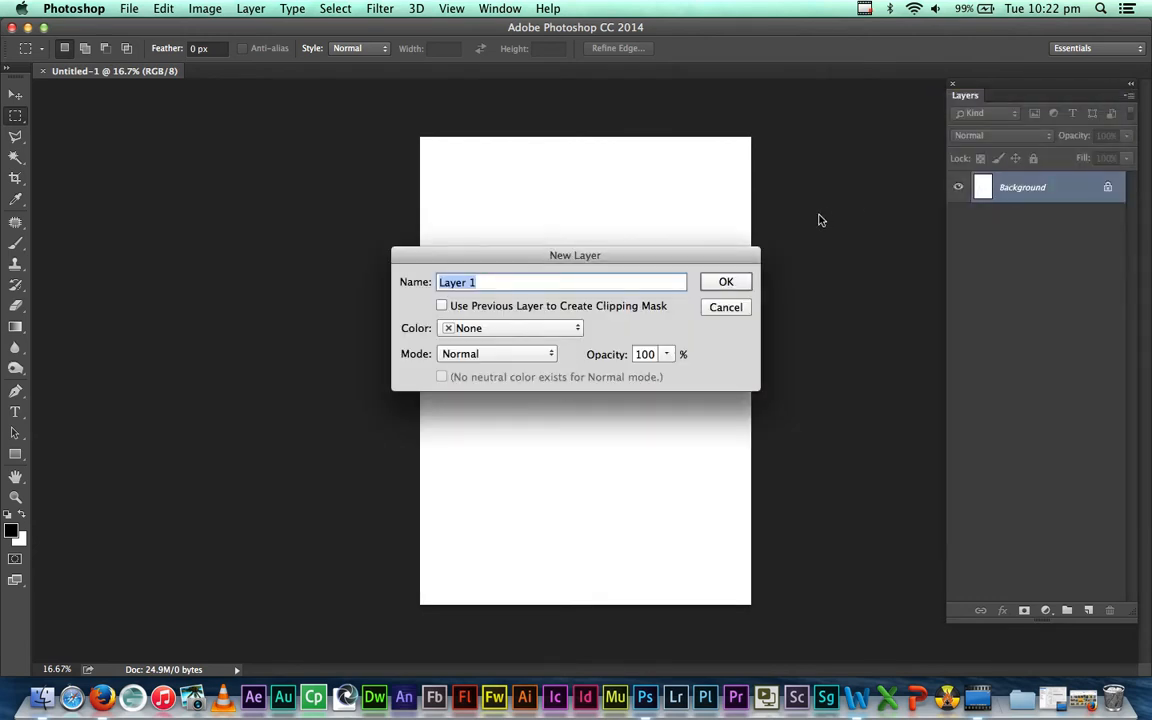
type("image grid")
left_click(726, 284)
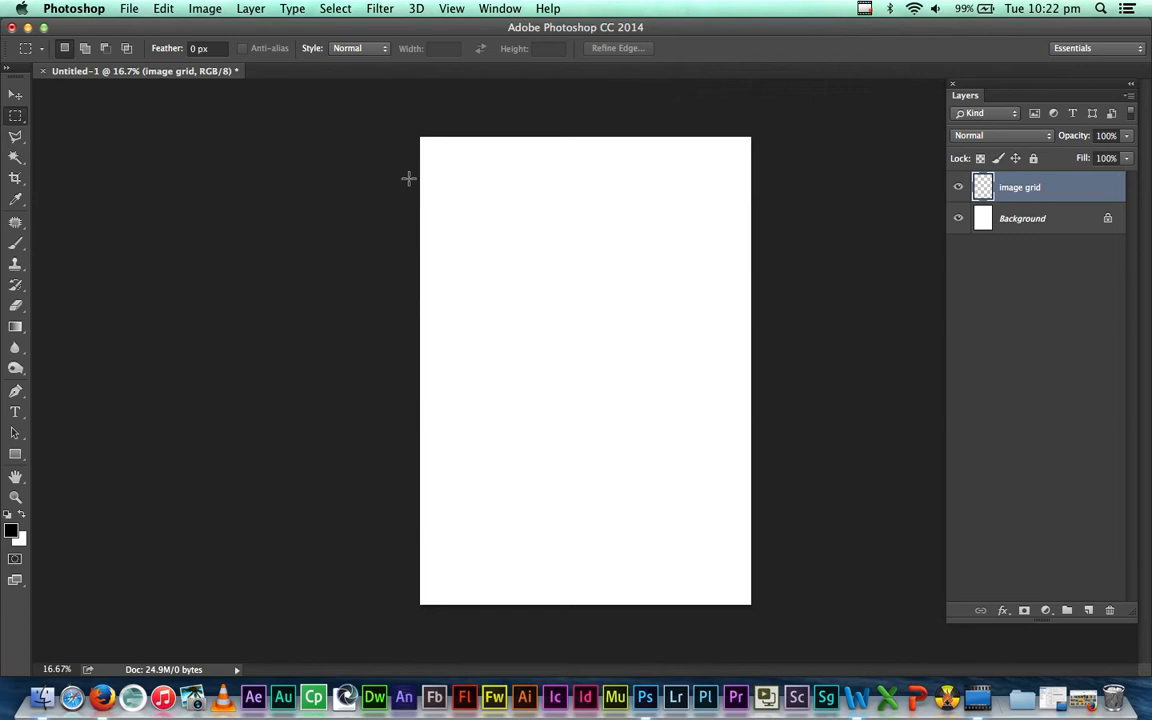
- Select a nearly square rectangular area against the page's left edge, a little below the top
left_click_drag(408, 178, 527, 274)
left_click(527, 276)
key("super+z")
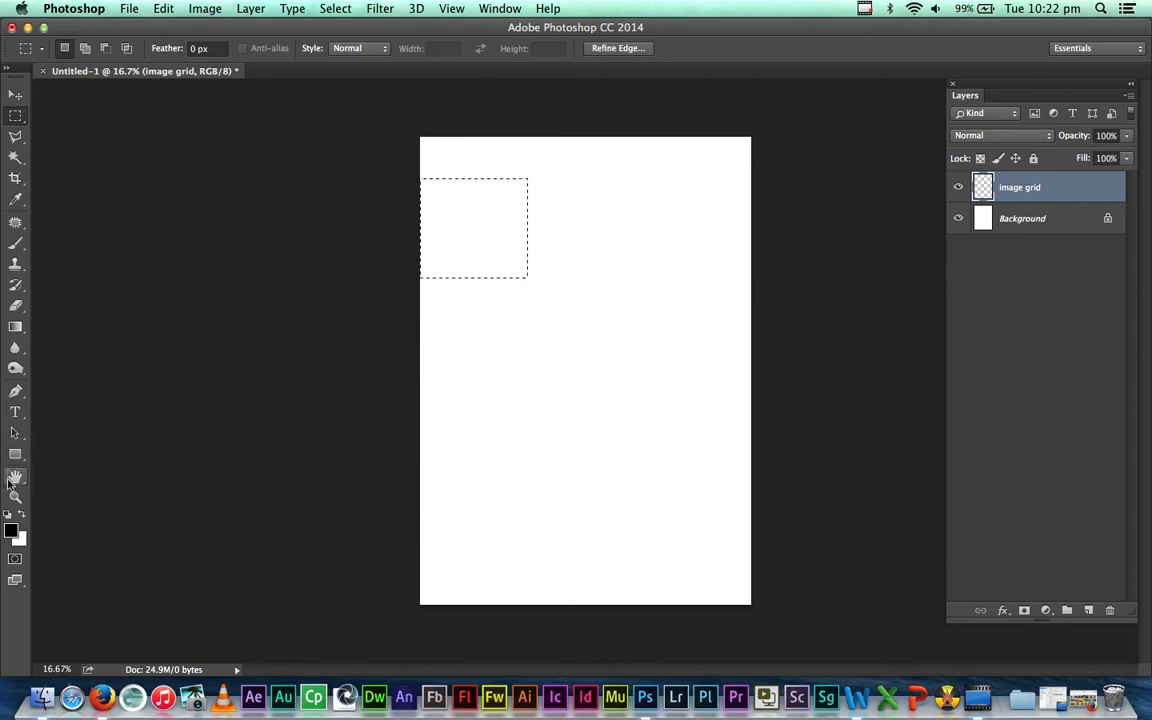
- Set the foreground colour to pink d89393 and fill the selected area with it
left_click(11, 531)
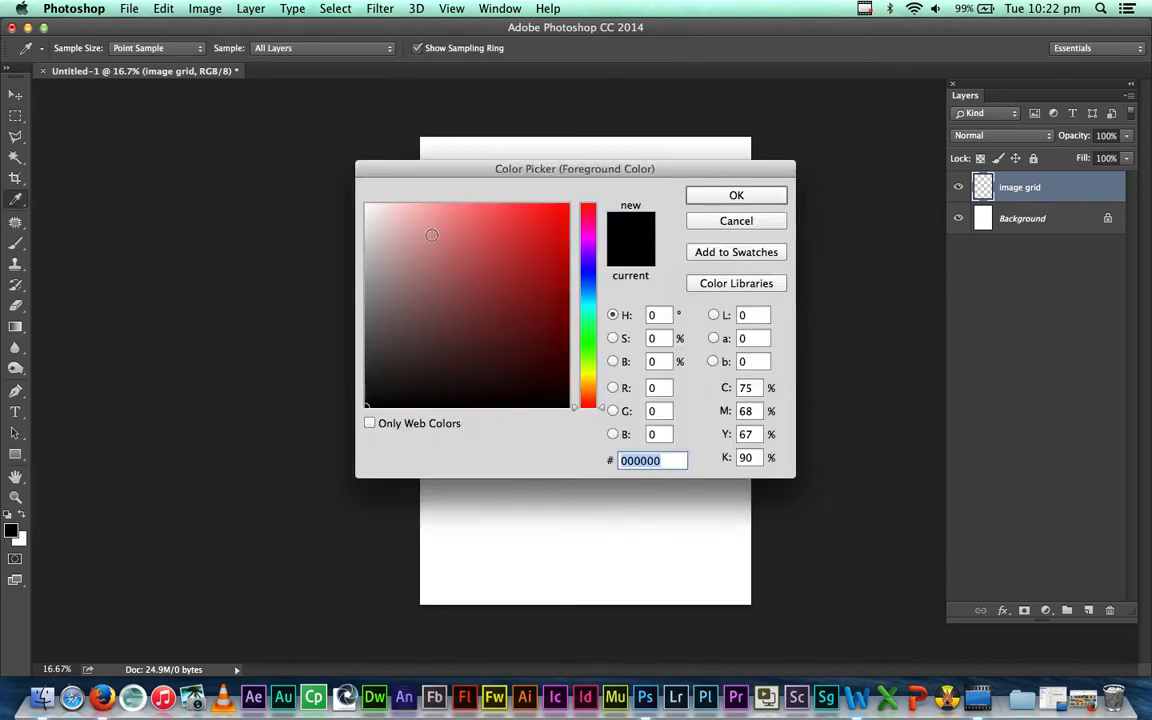
left_click(431, 234)
left_click(733, 196)
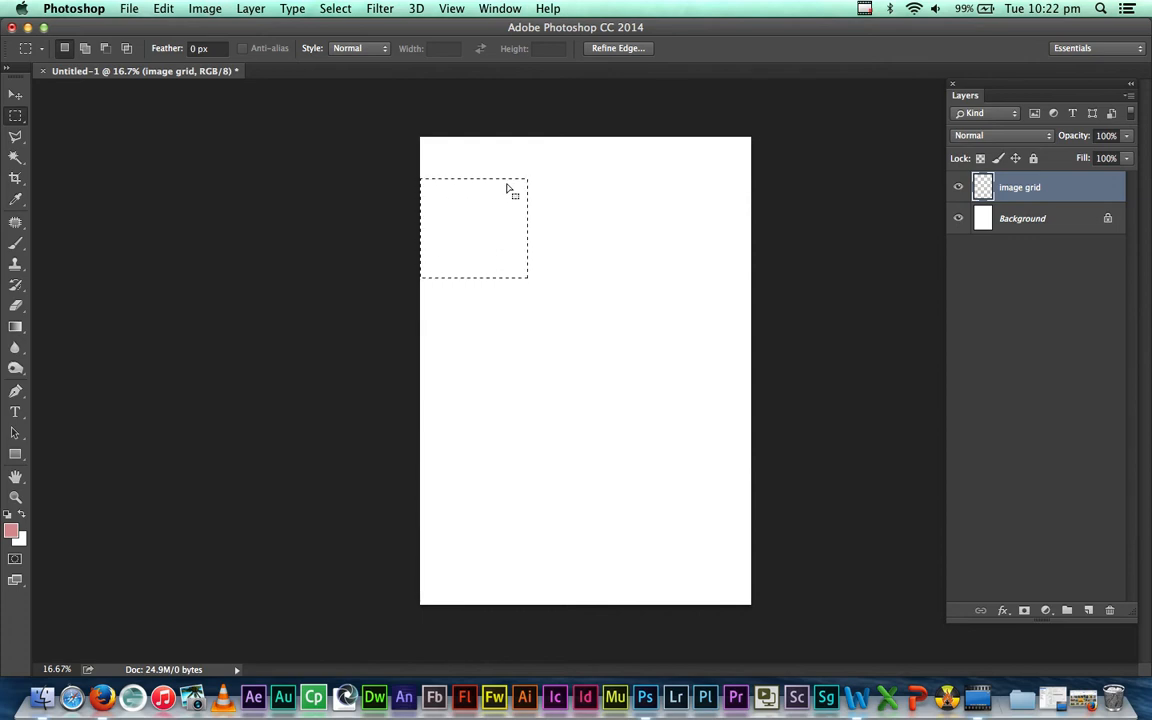
key("alt")
key("alt+BackSpace")
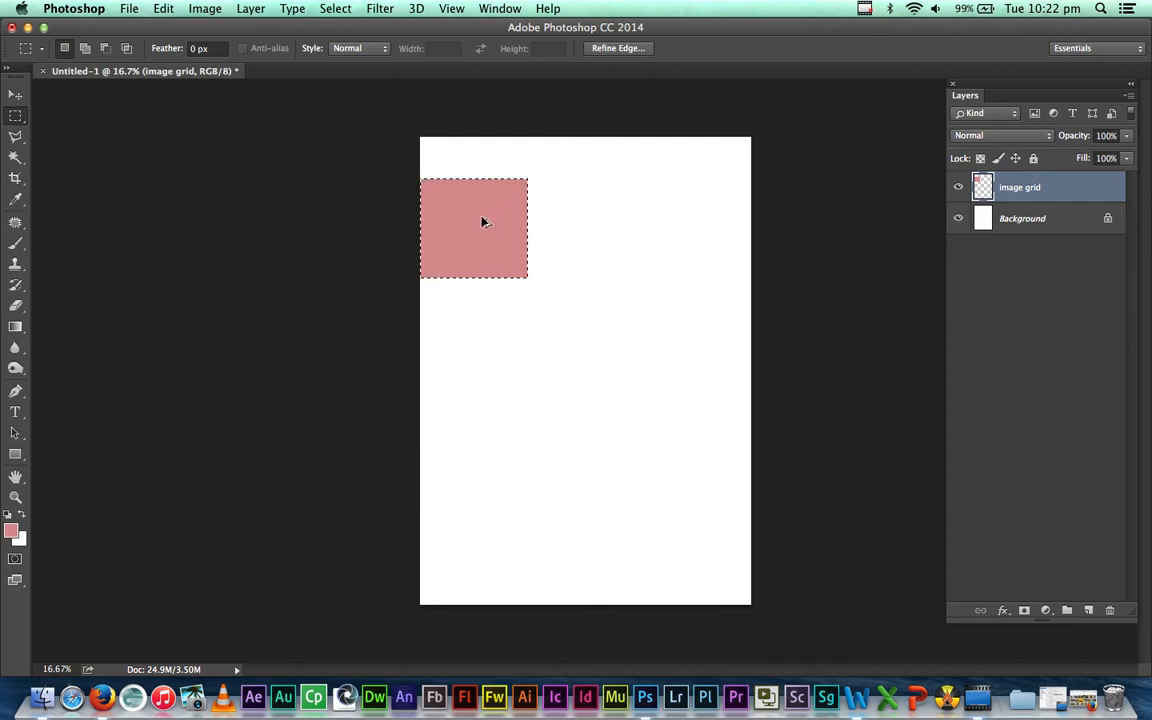
- Duplicate the pink square directly to its right and fill the copy with tan d8c893
left_click_drag(482, 222, 585, 220)
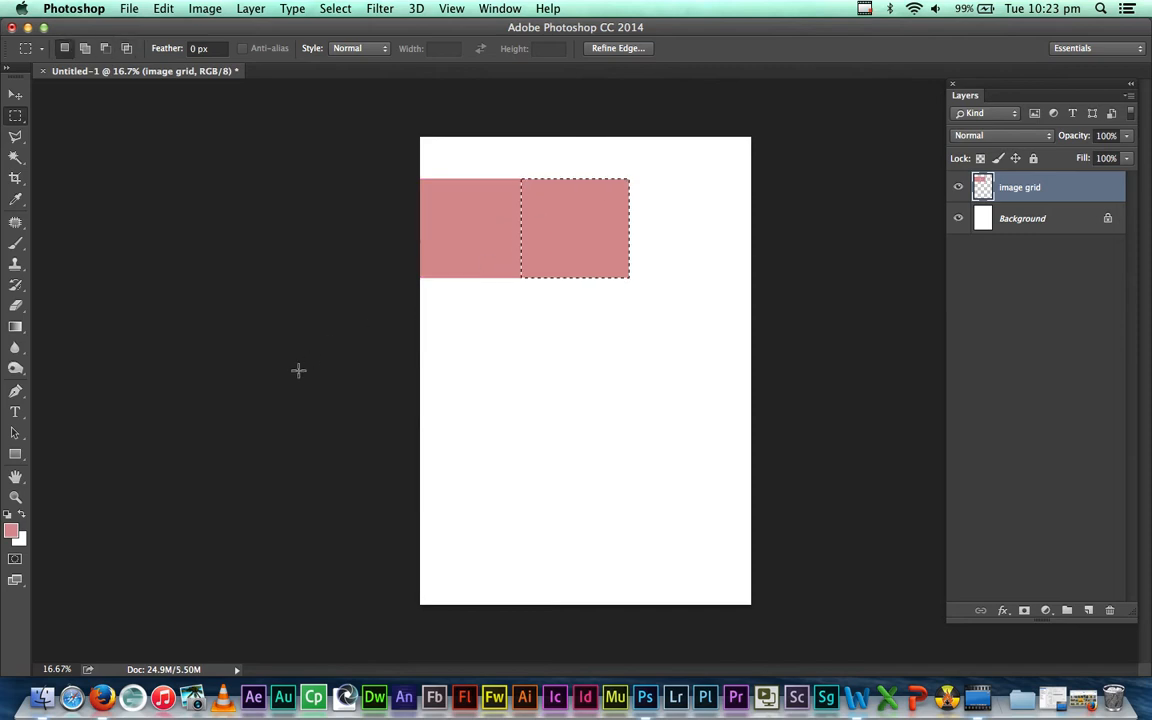
left_click(14, 535)
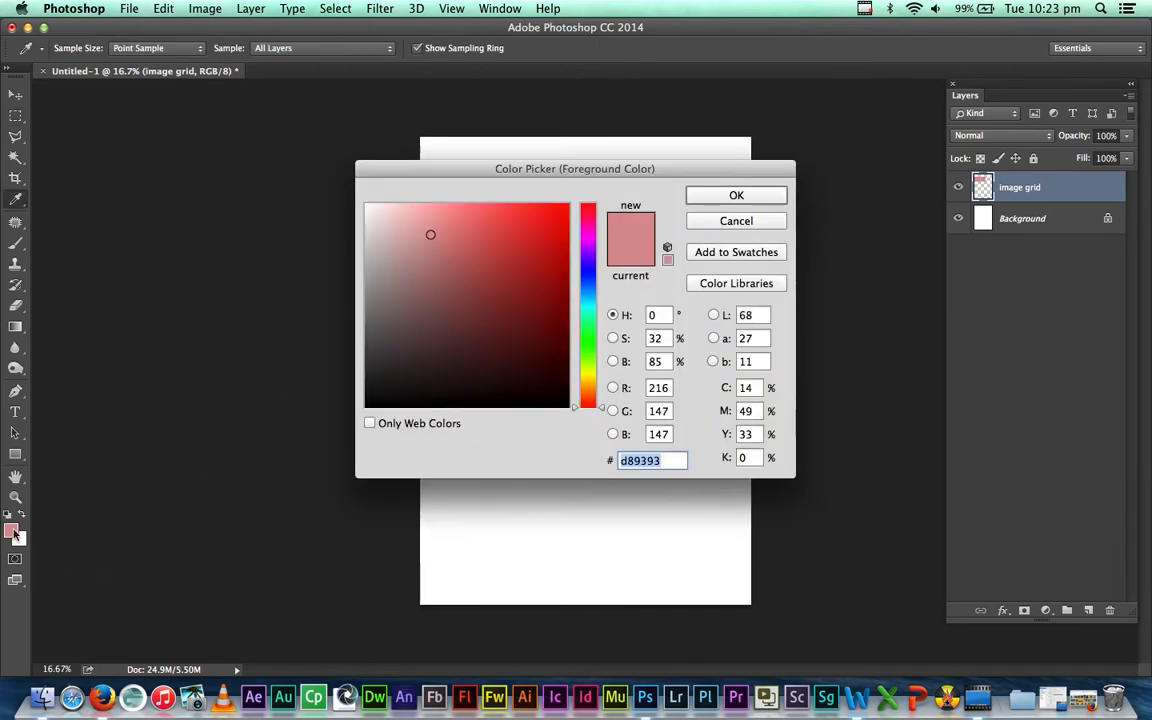
left_click(587, 383)
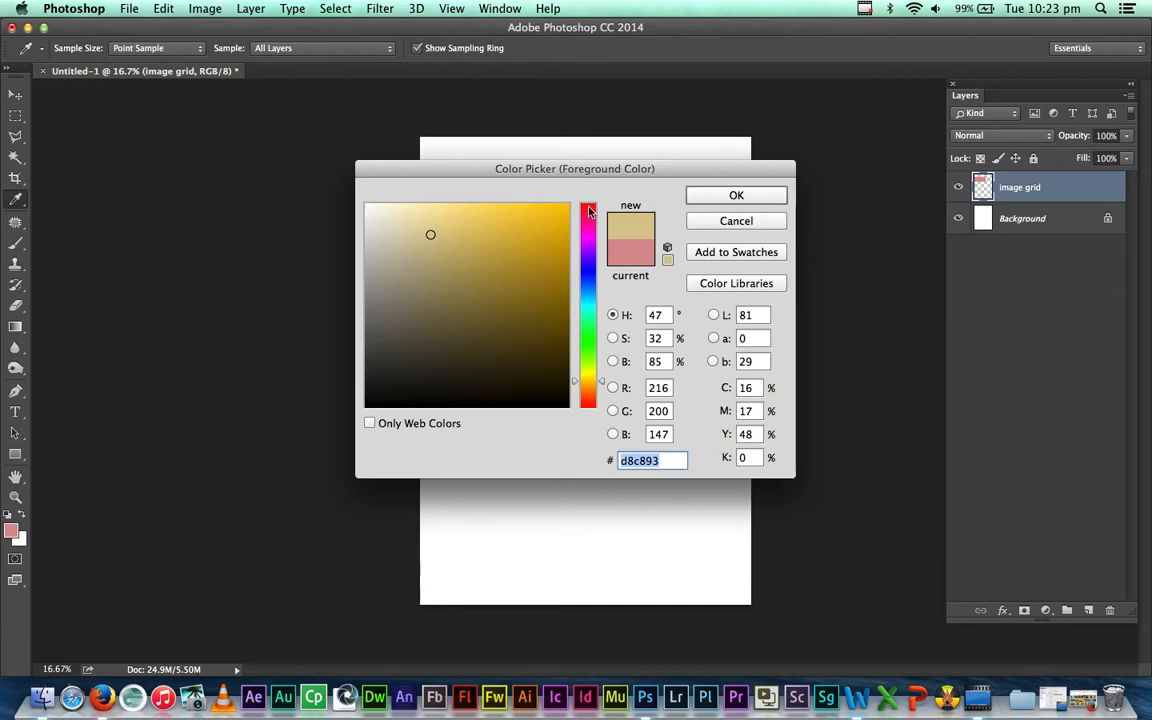
left_click(738, 193)
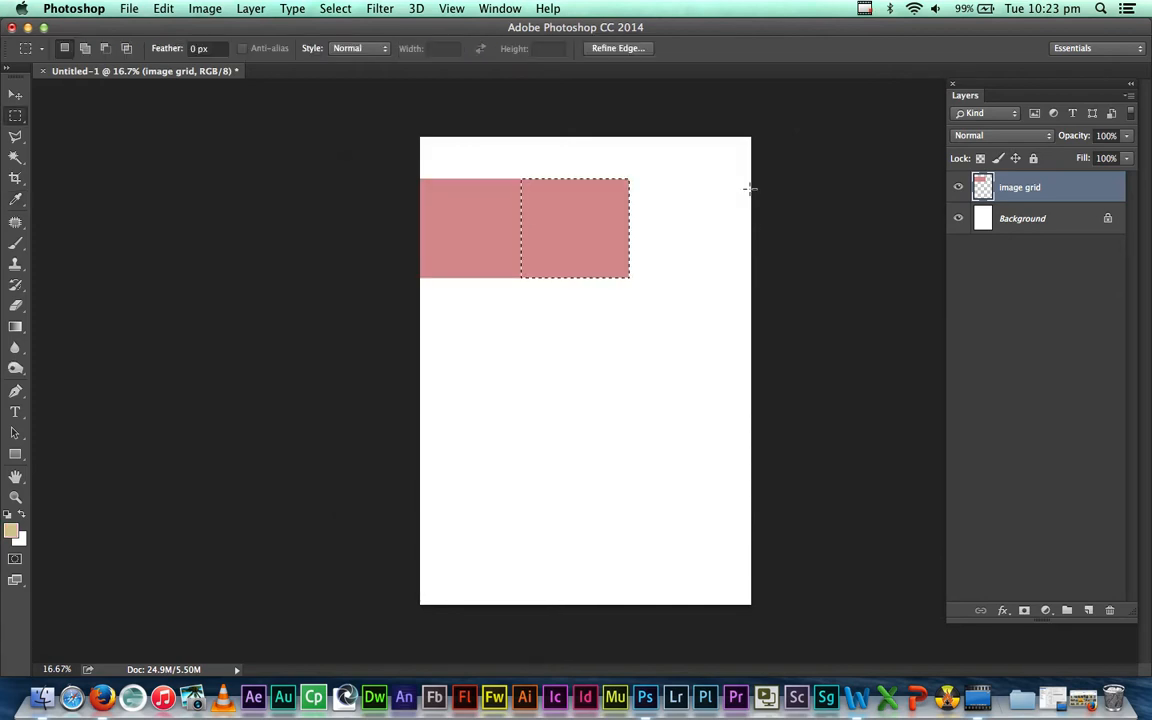
key("alt+BackSpace")
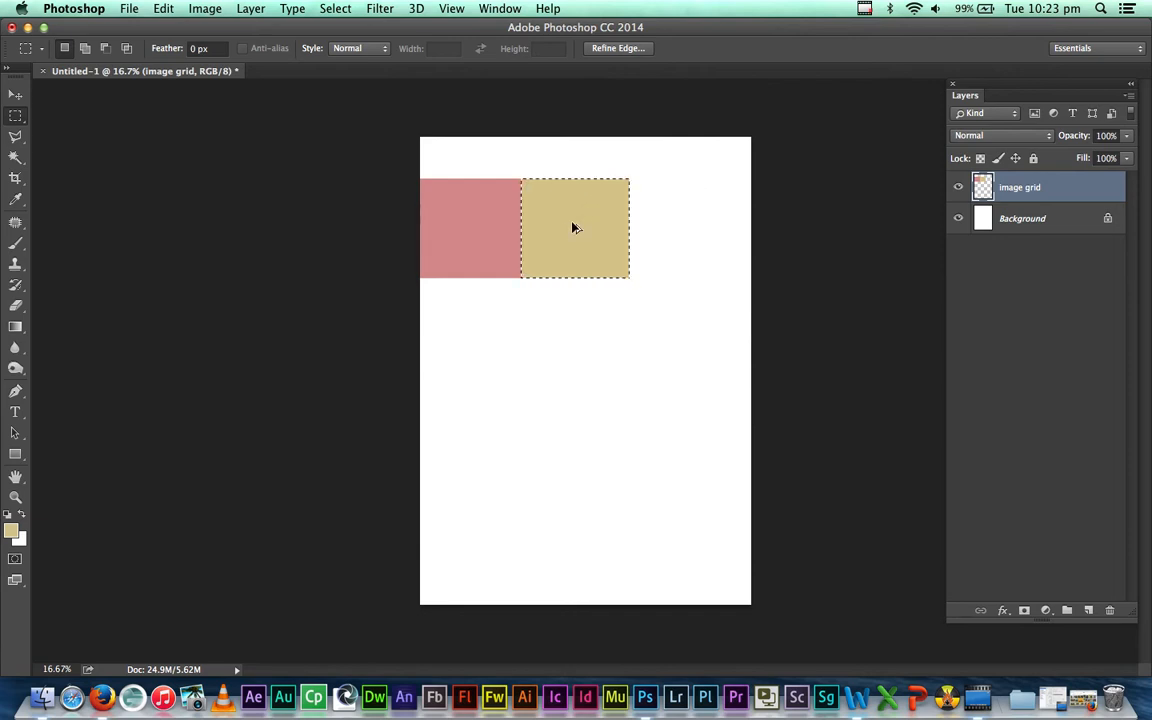
- Duplicate the tan square directly to its right, fill the copy with a muted teal, and clear the selection
left_click_drag(573, 228, 681, 226)
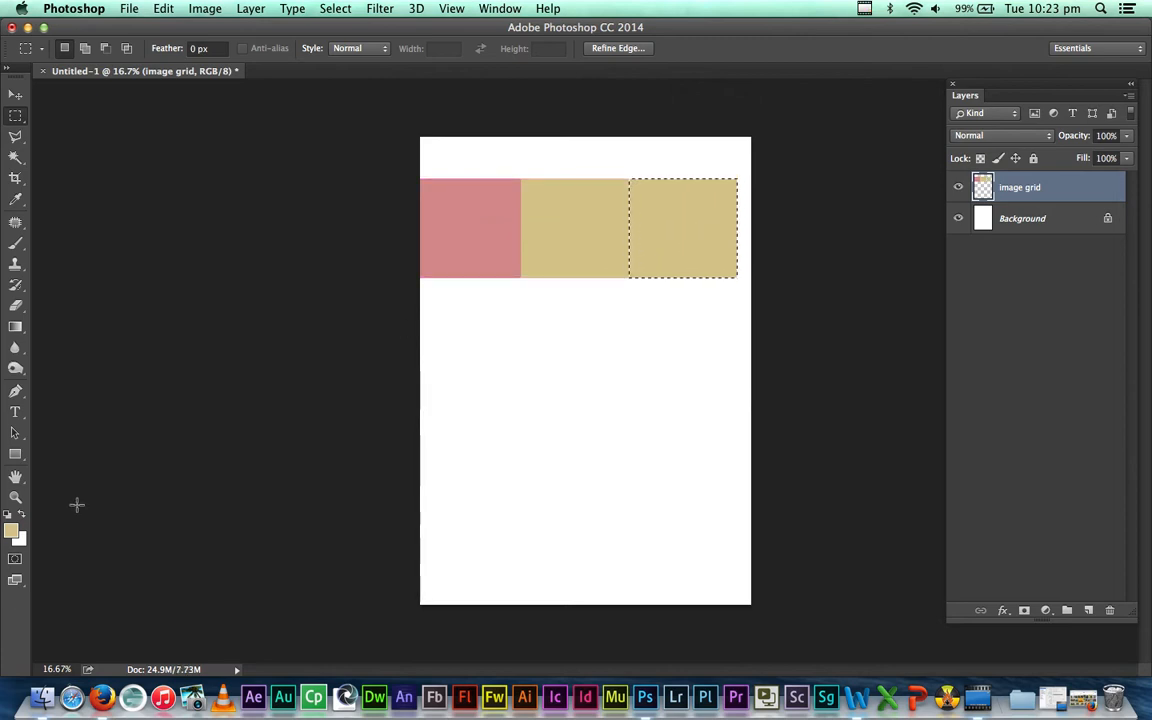
left_click(11, 531)
left_click(587, 340)
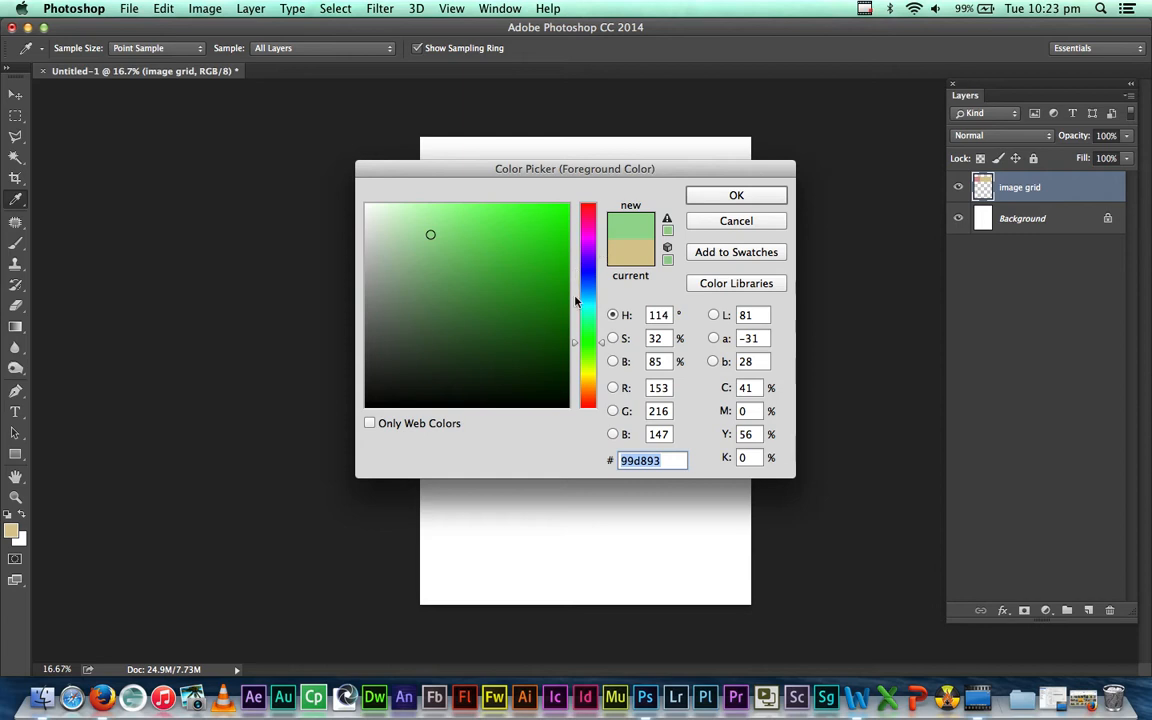
left_click(587, 311)
left_click_drag(428, 235, 420, 244)
left_click(727, 194)
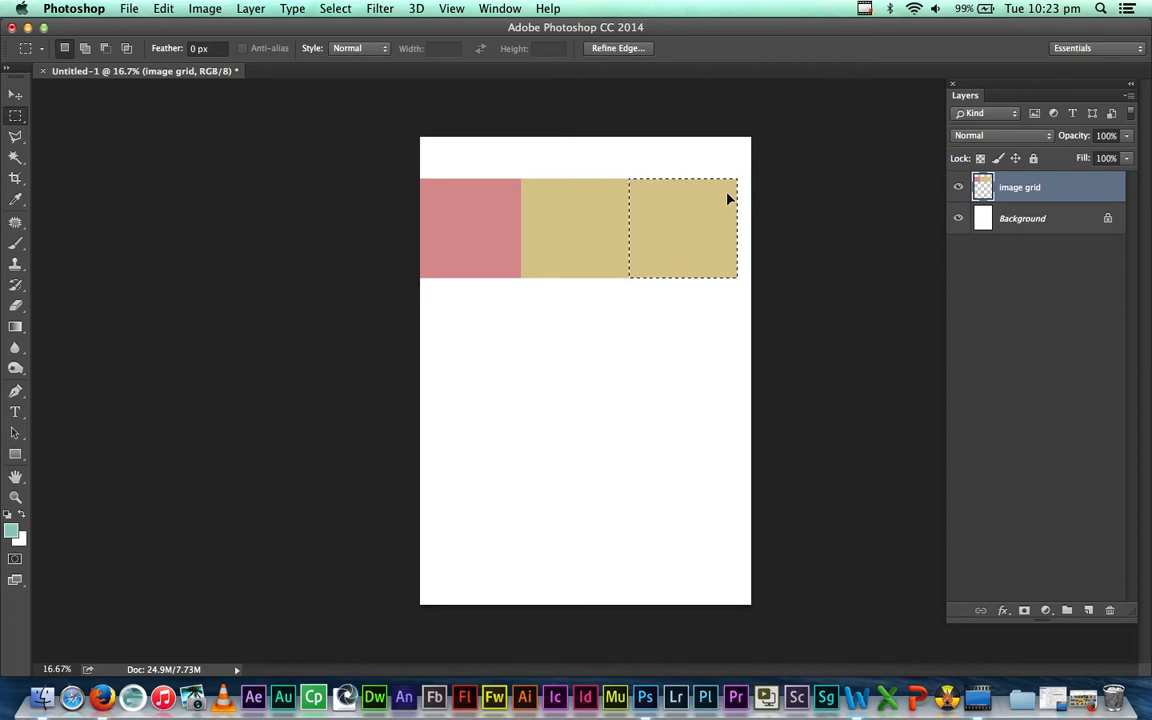
key("alt+BackSpace")
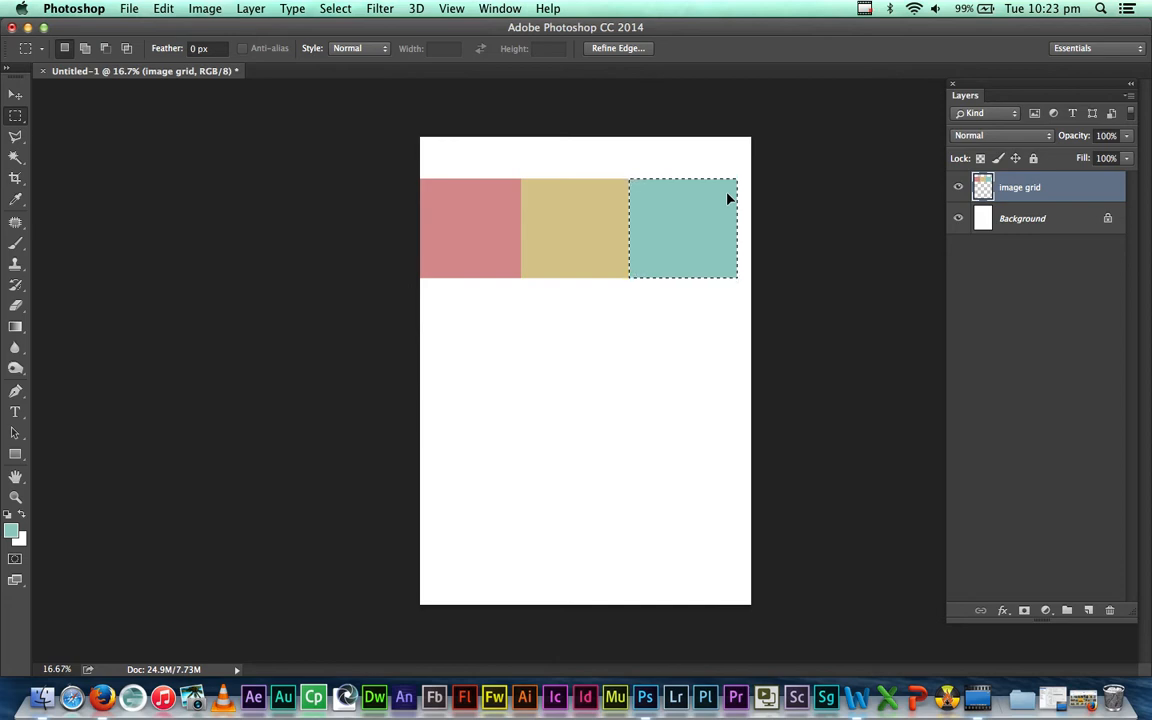
left_click(727, 196)
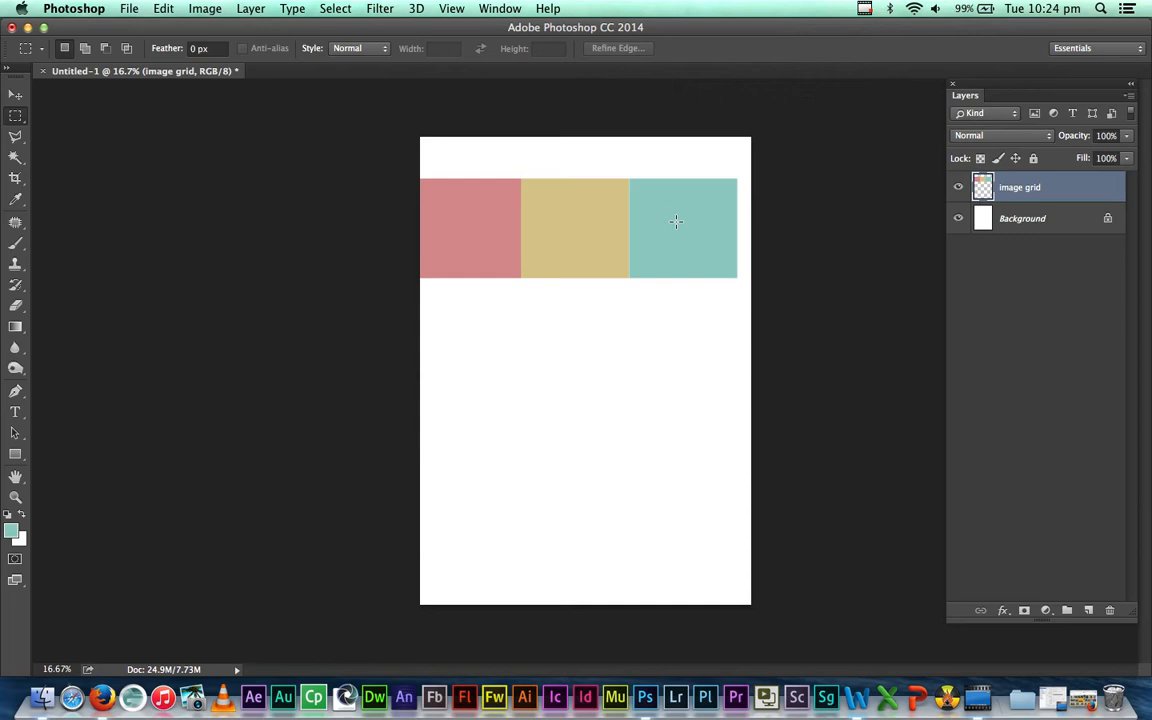
- Stretch the row of squares horizontally to 104.42% so it spans the full page width
key("super+t")
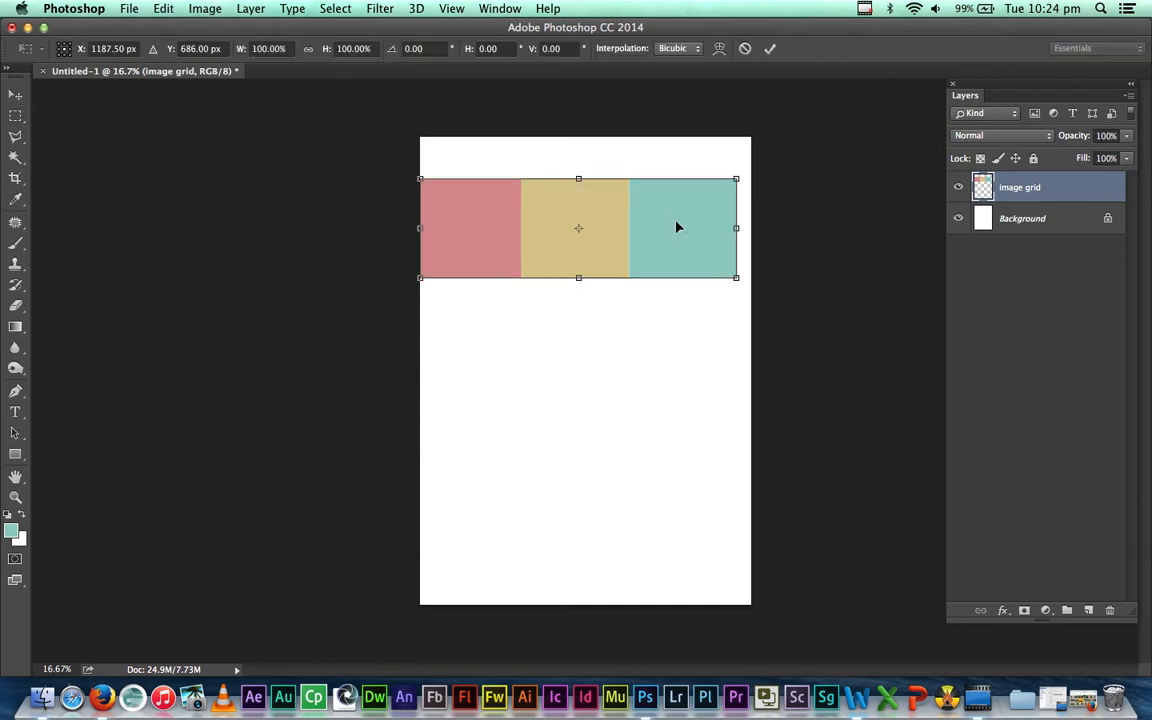
left_click_drag(737, 229, 755, 229)
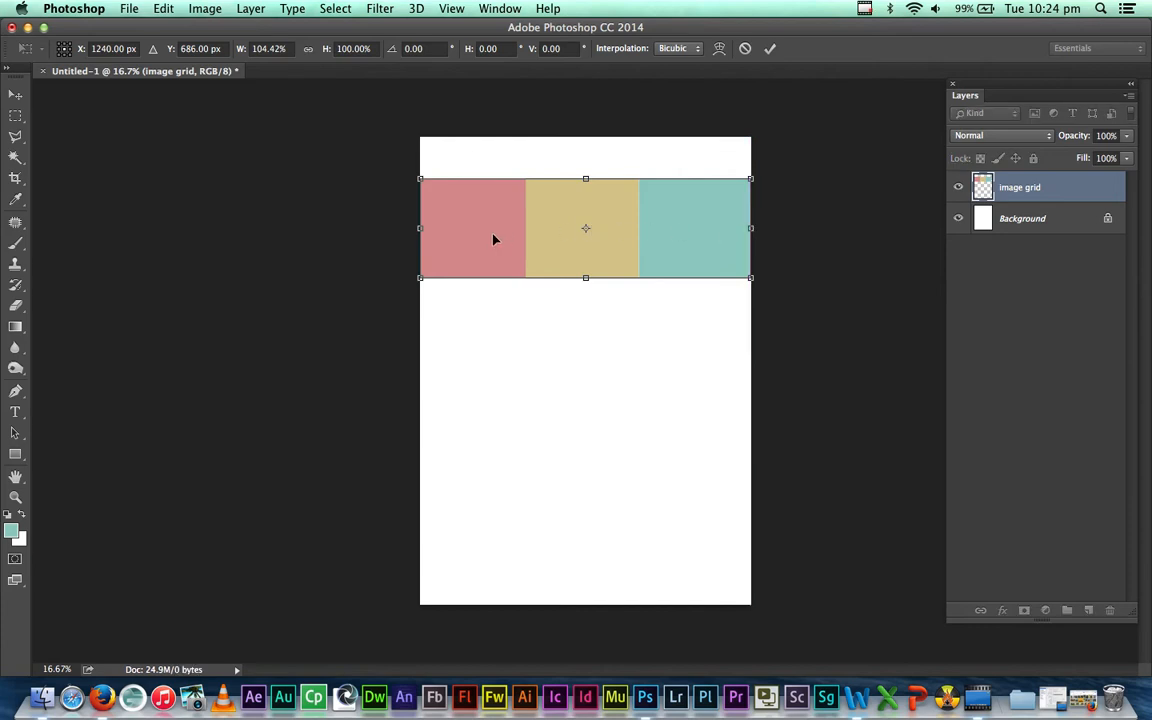
key("Return")
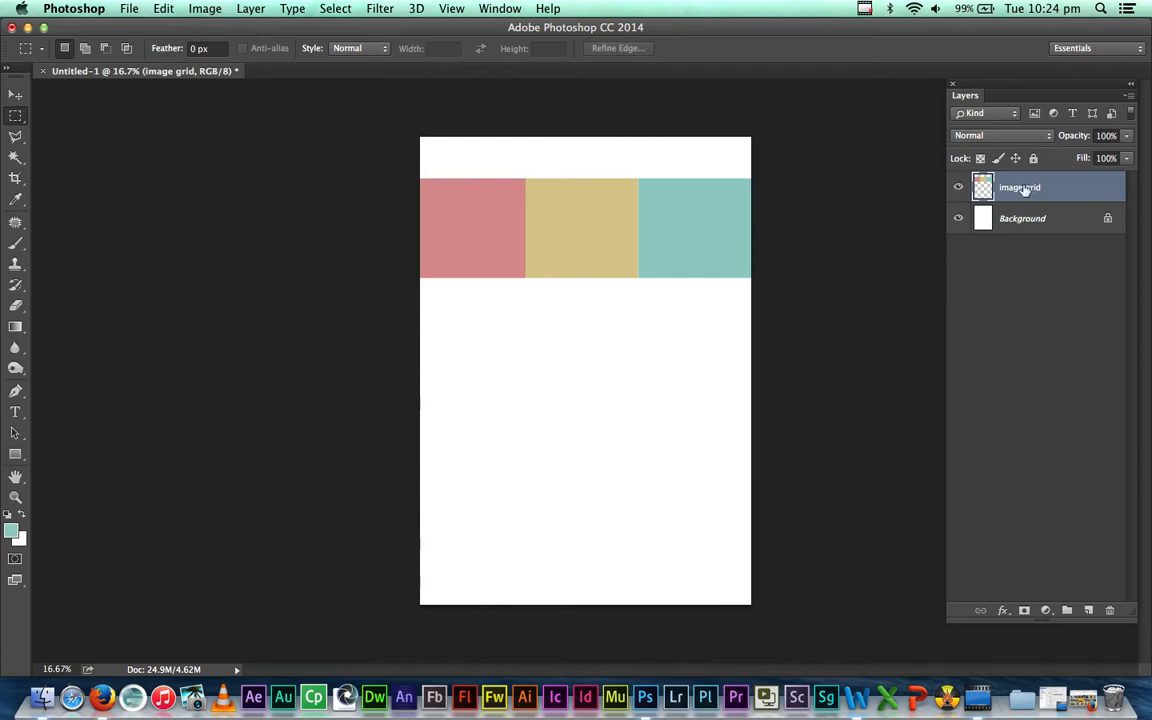
- Move the row of squares slightly further down the page, keeping it flush with both side edges
left_click(958, 189)
left_click(958, 189)
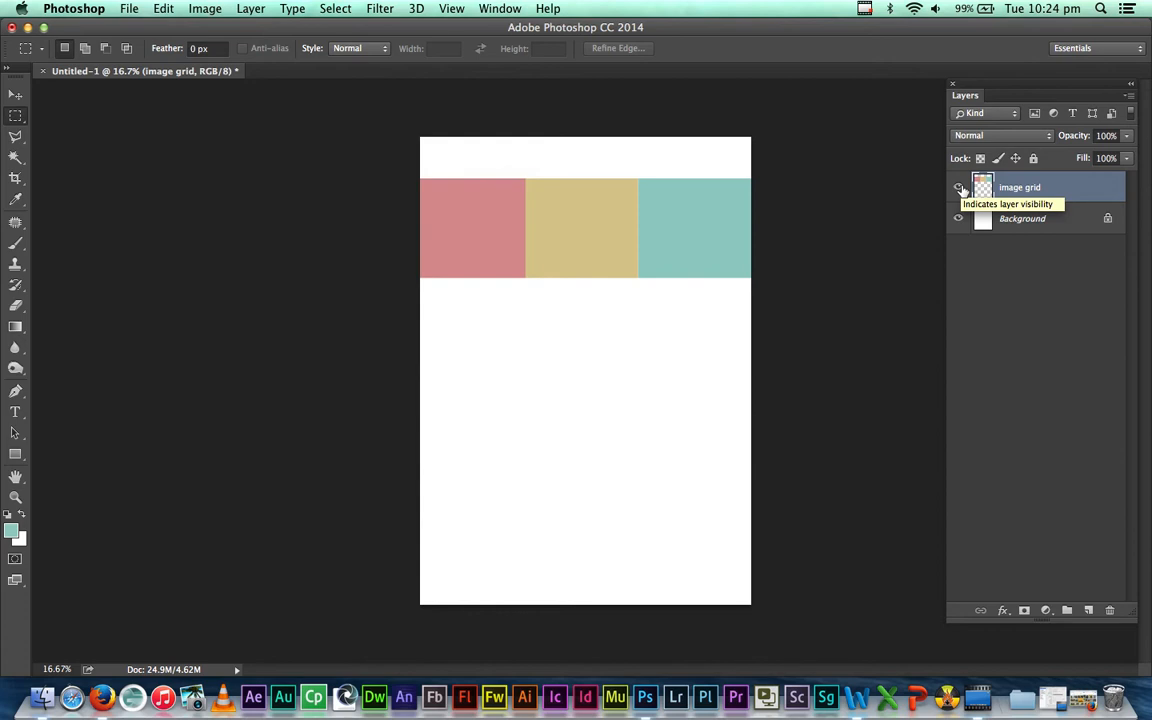
left_click(15, 93)
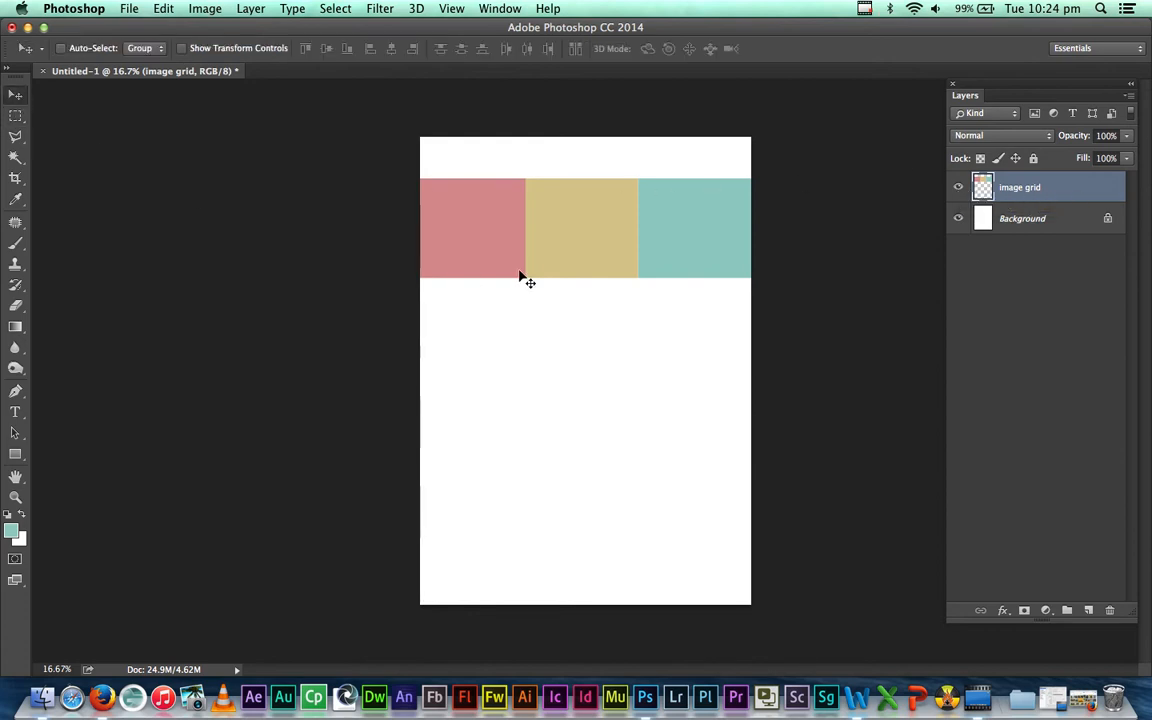
left_click_drag(545, 255, 545, 285)
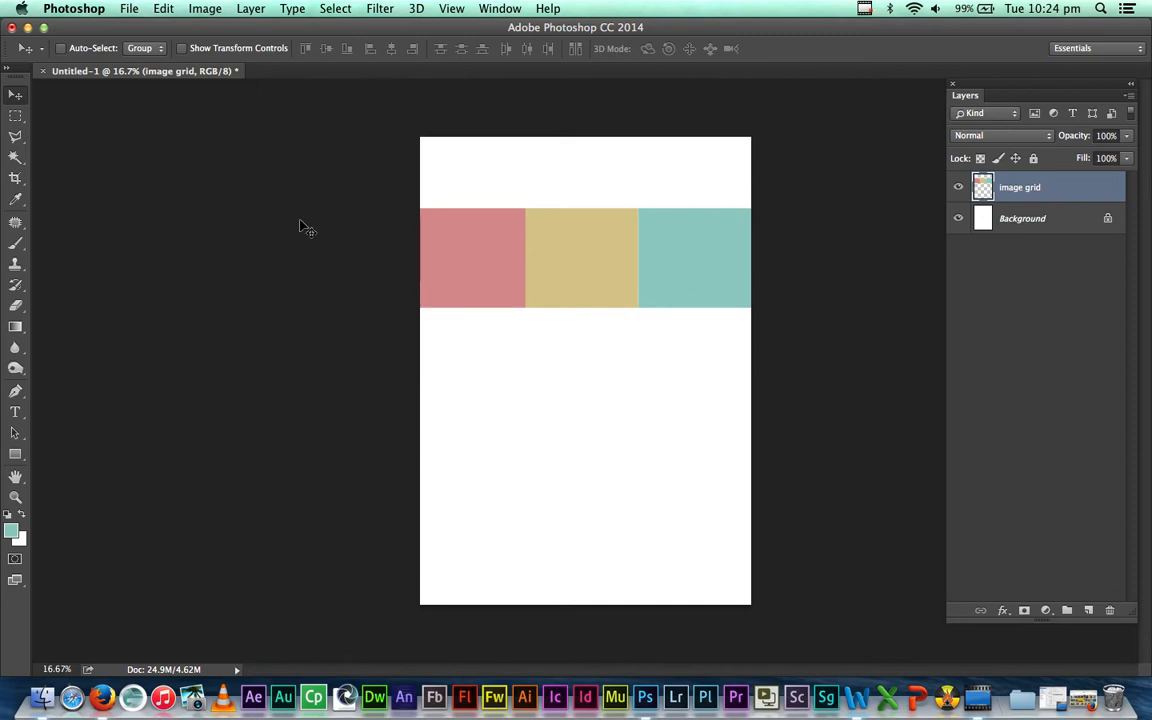
- Select the pink square with the Magic Wand tool
left_click(16, 158)
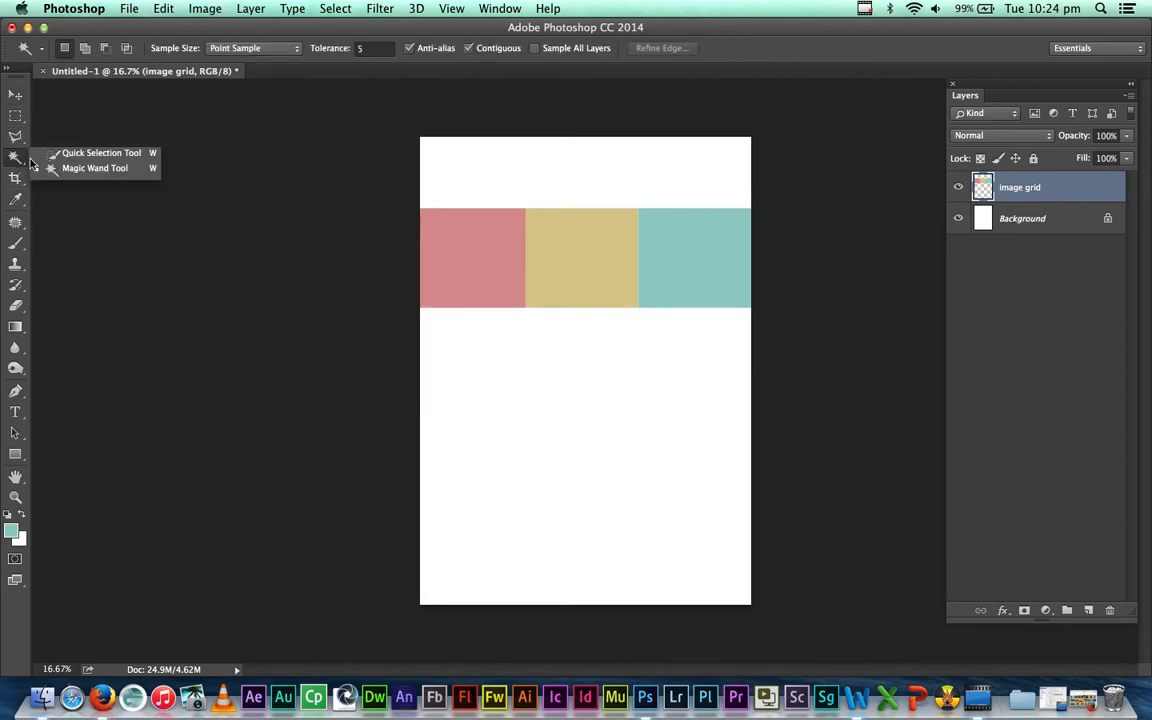
left_click(70, 168)
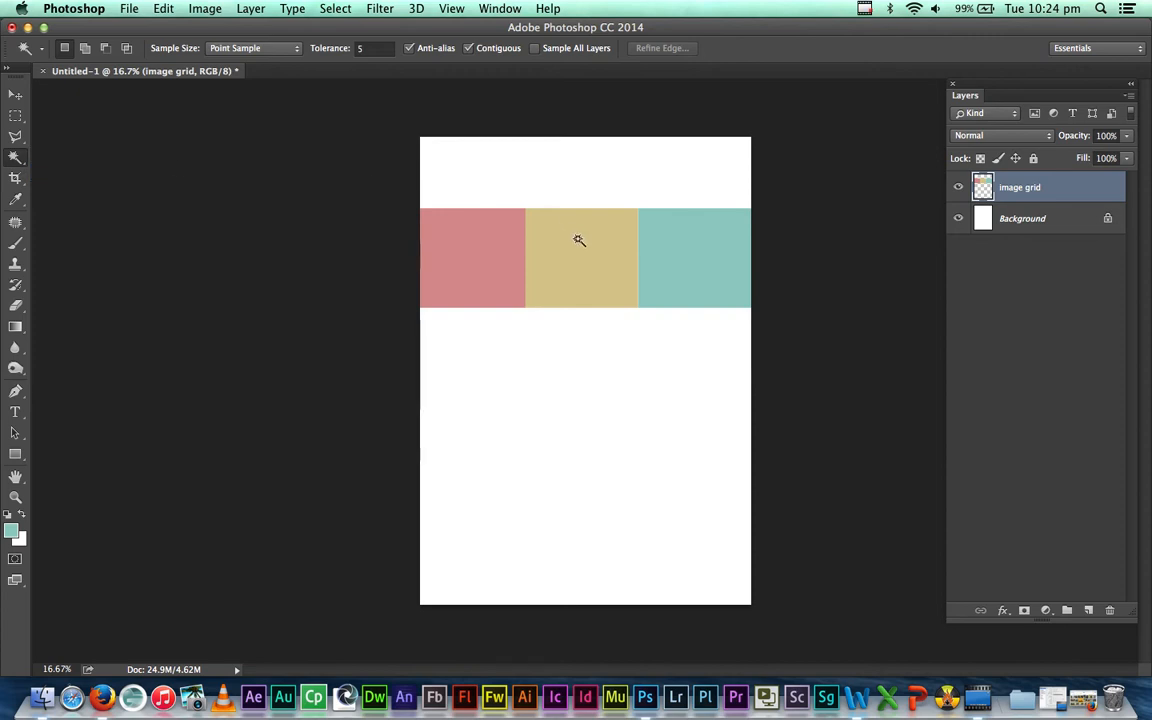
left_click(492, 250)
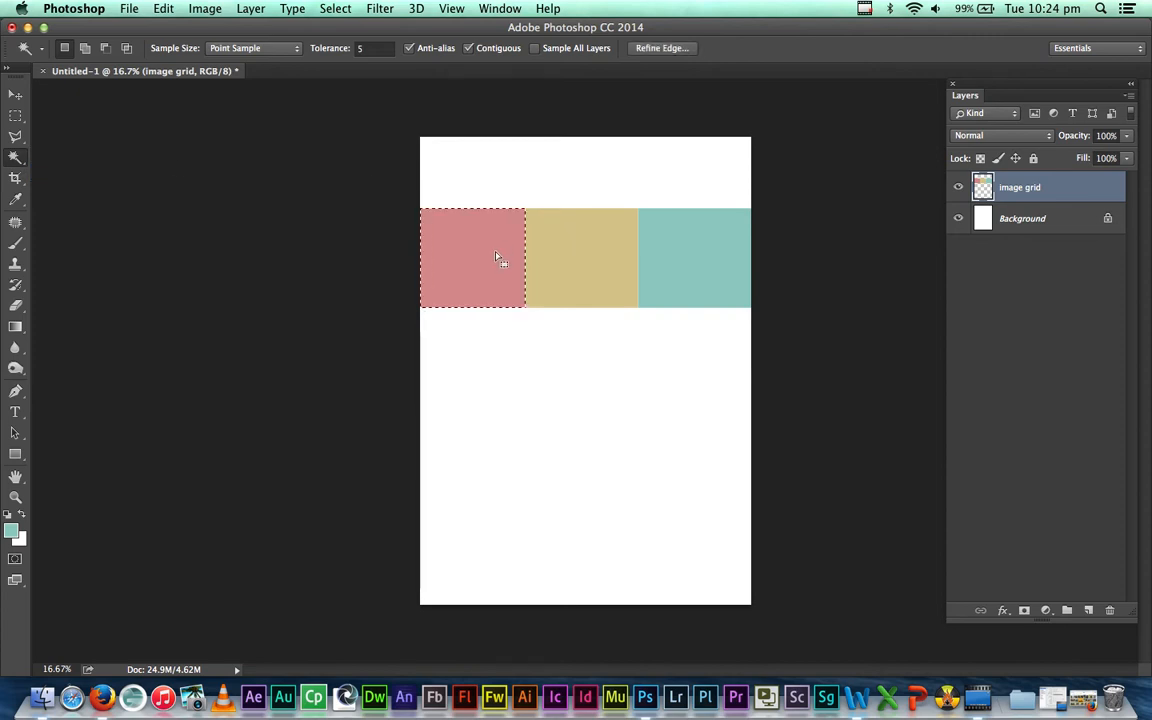
- Open African_Bush_Elephant.jpg from the Elephant factsheet folder on the Desktop
left_click(129, 8)
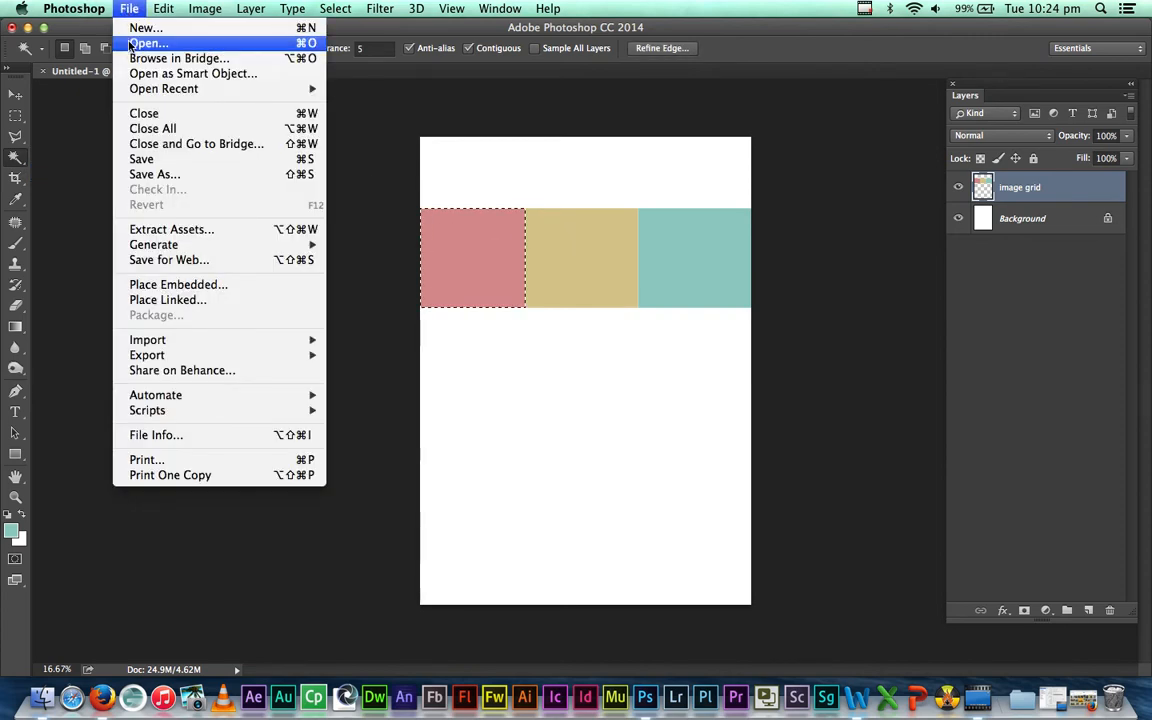
left_click(131, 44)
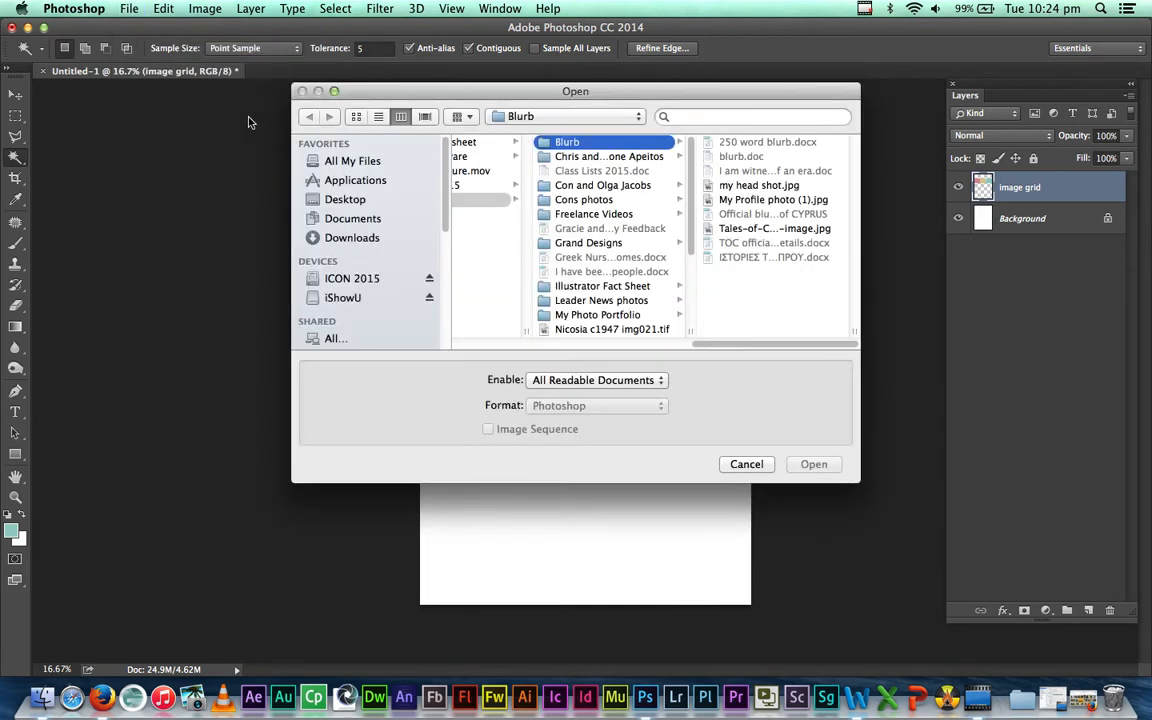
left_click(352, 201)
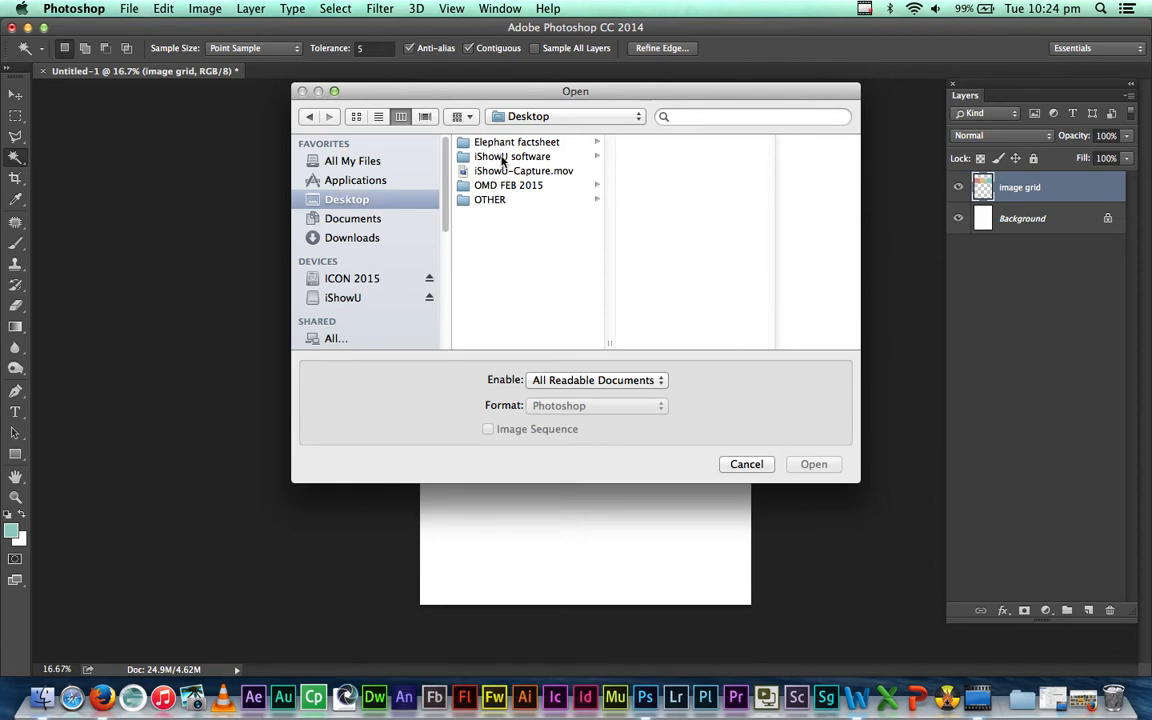
left_click(485, 144)
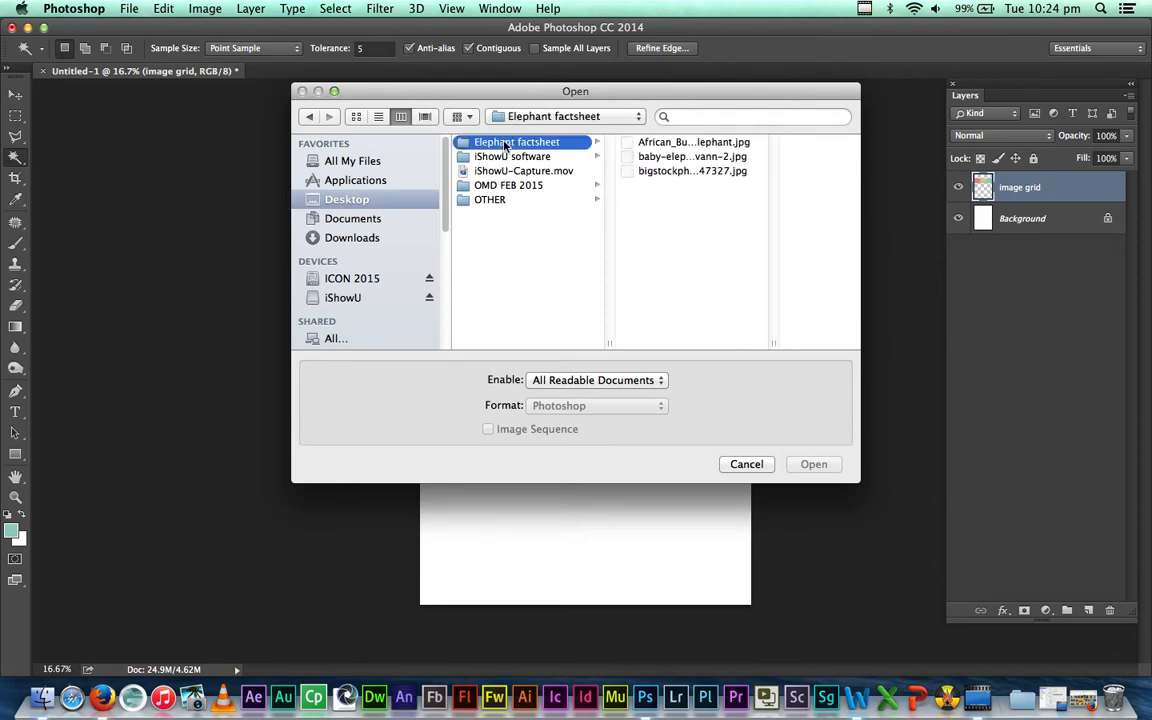
left_click(666, 146)
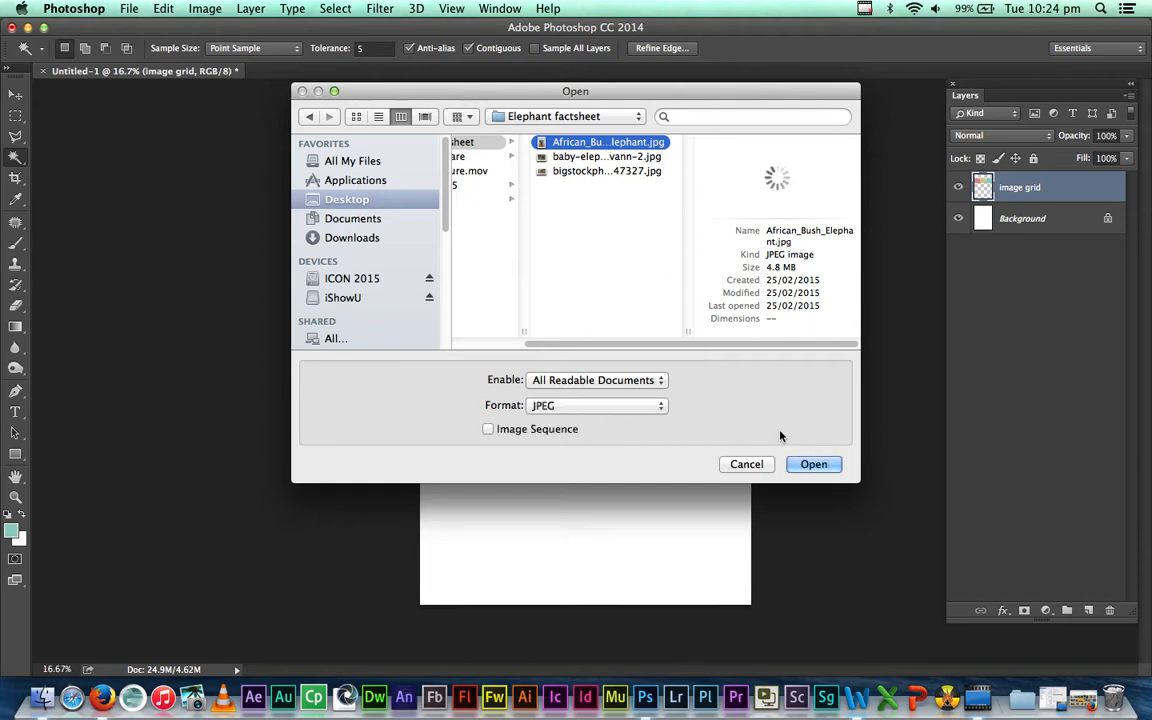
left_click(821, 468)
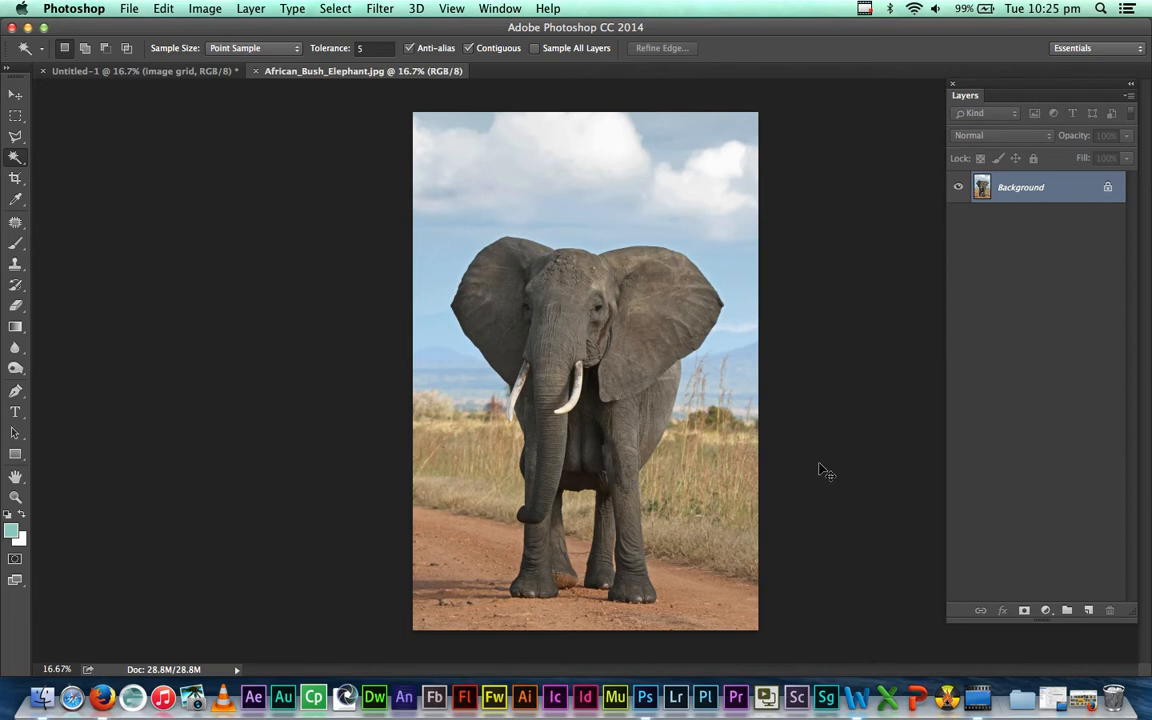
- Copy the entire elephant photo, closing its file, and use Paste Into to place it inside the selected pink square
key("super+a")
left_click(255, 71)
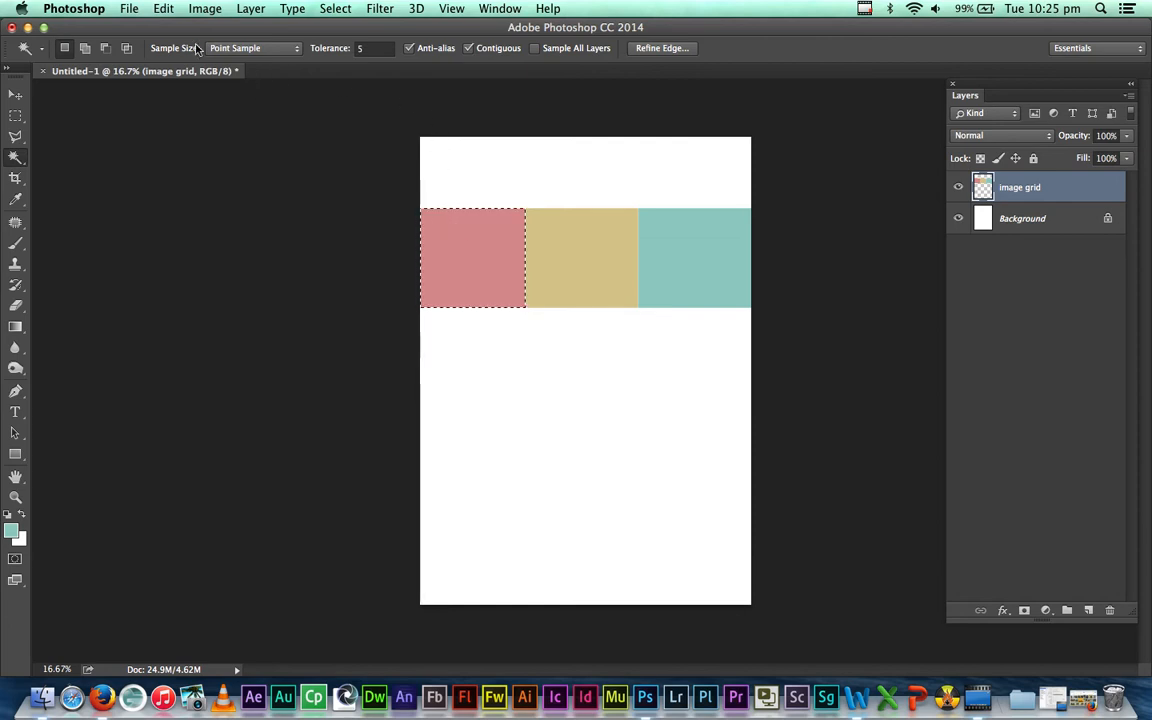
left_click(163, 9)
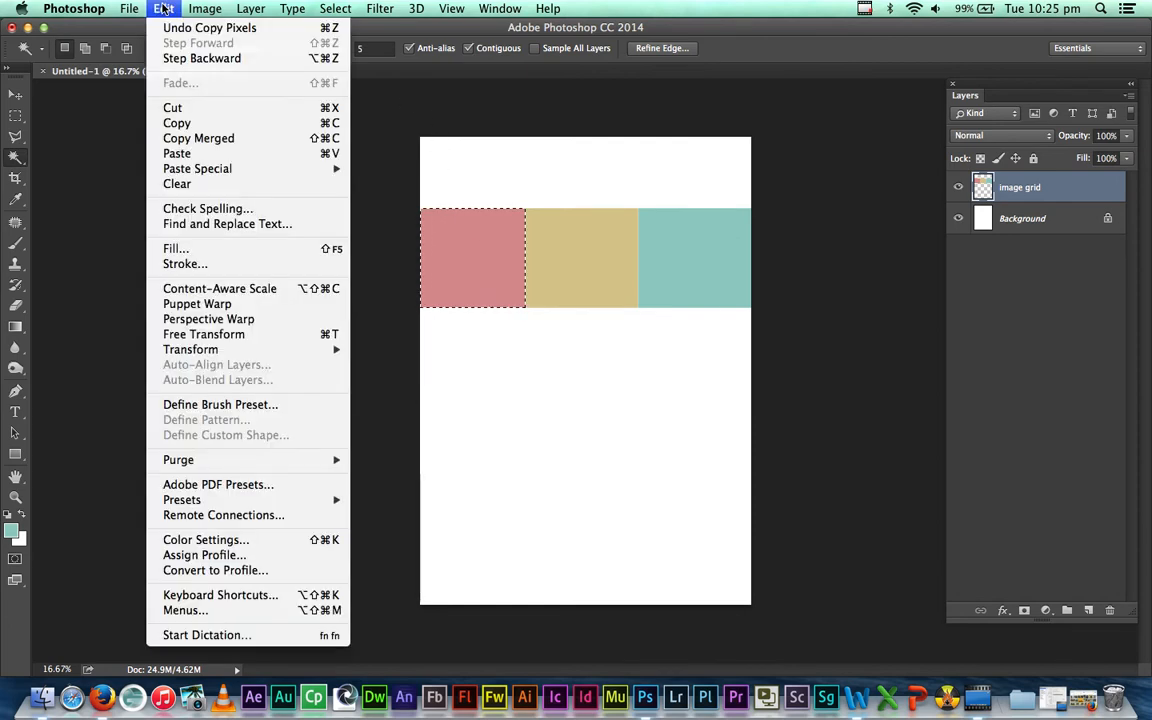
mouse_move(190, 171)
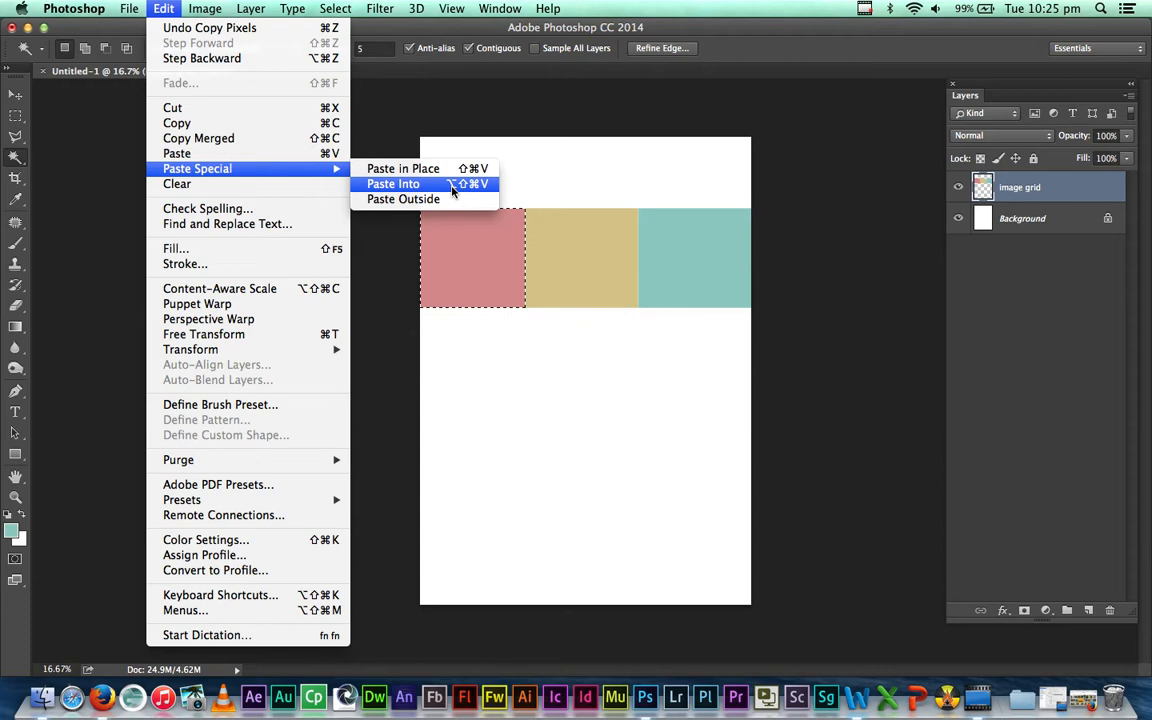
left_click(393, 185)
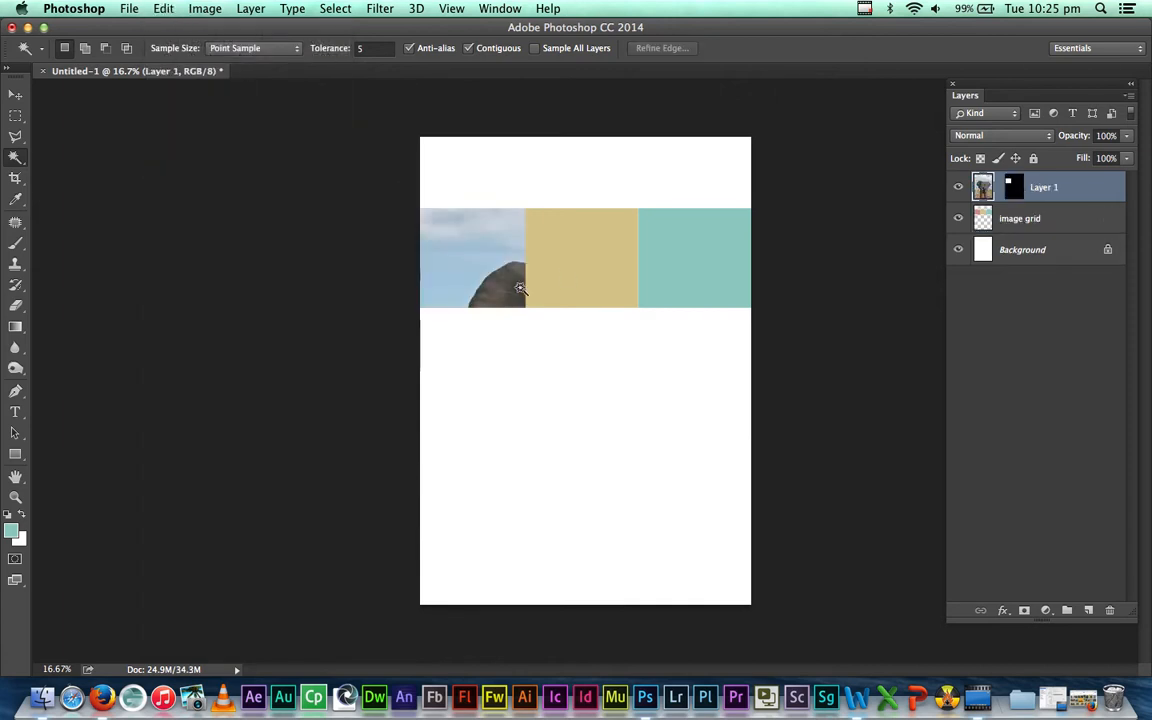
- Turn off snapping and move the pasted photo so the elephant's face fills the first square
left_click(15, 94)
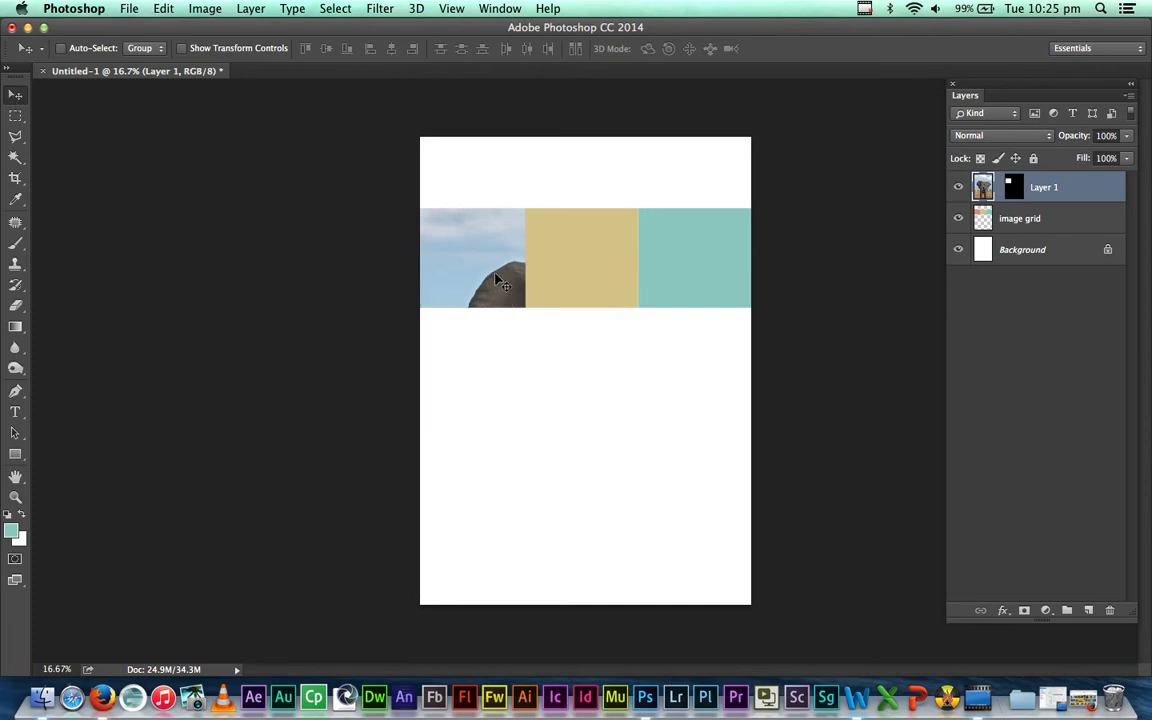
left_click_drag(499, 281, 395, 186)
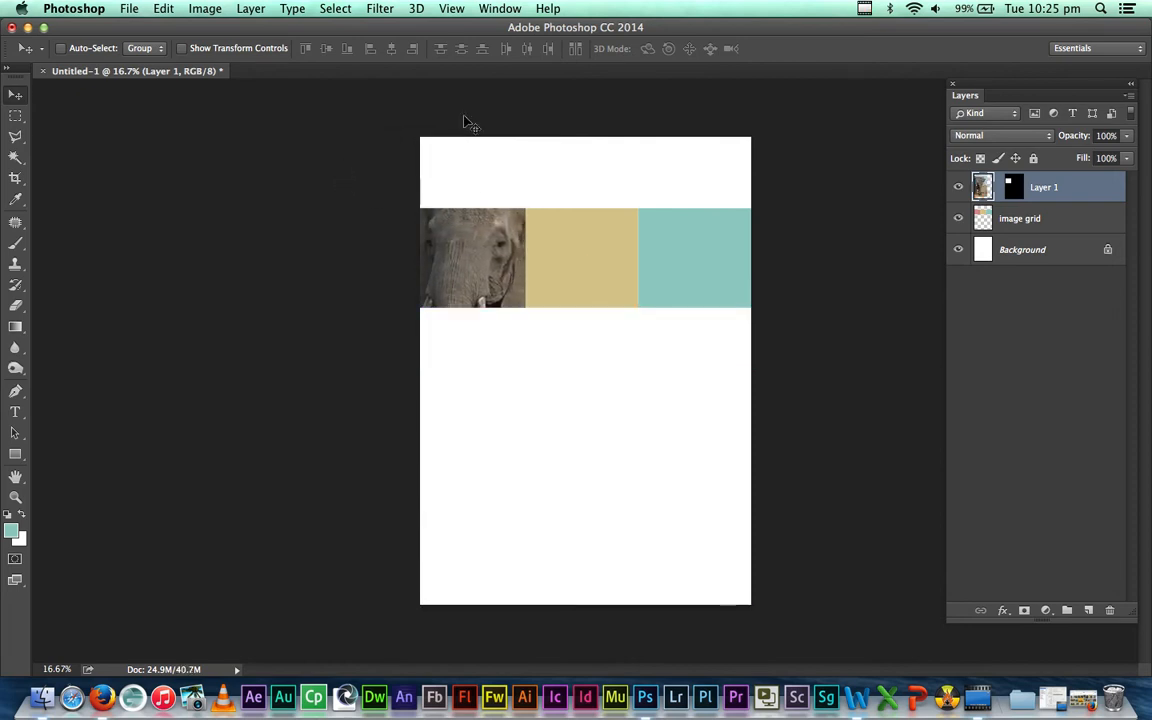
left_click(452, 9)
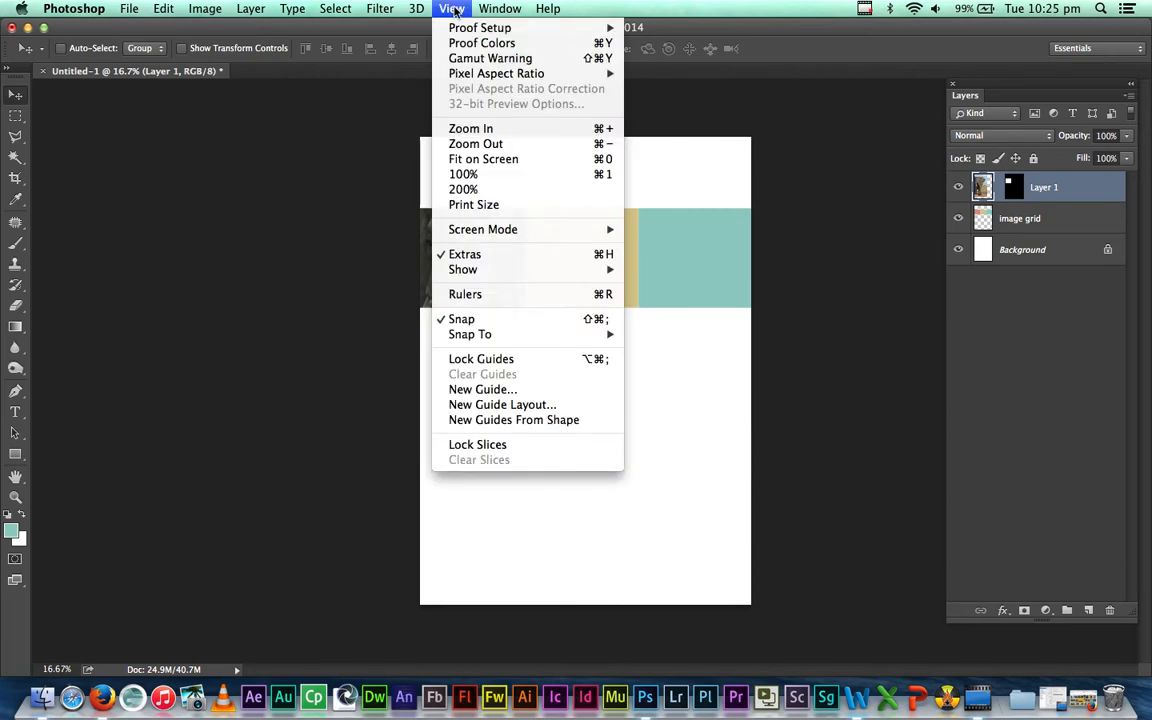
left_click(511, 322)
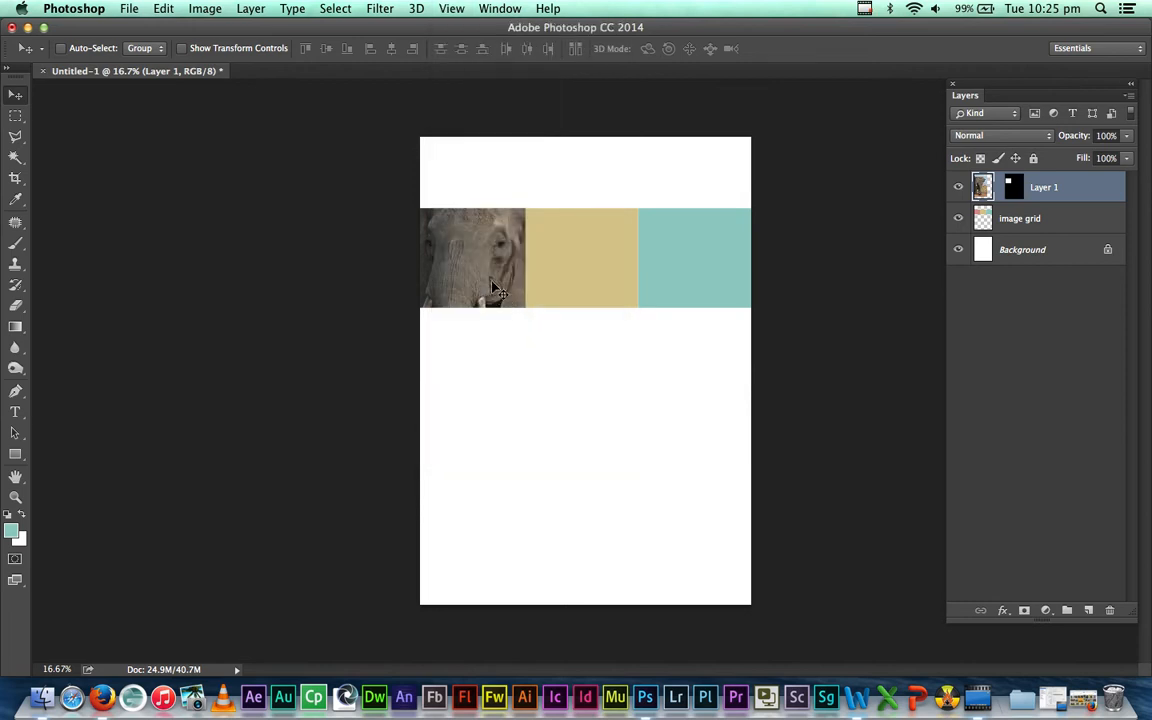
mouse_move(492, 288)
left_mouse_down()
mouse_move(454, 277)
mouse_move(491, 291)
mouse_move(491, 278)
left_mouse_up()
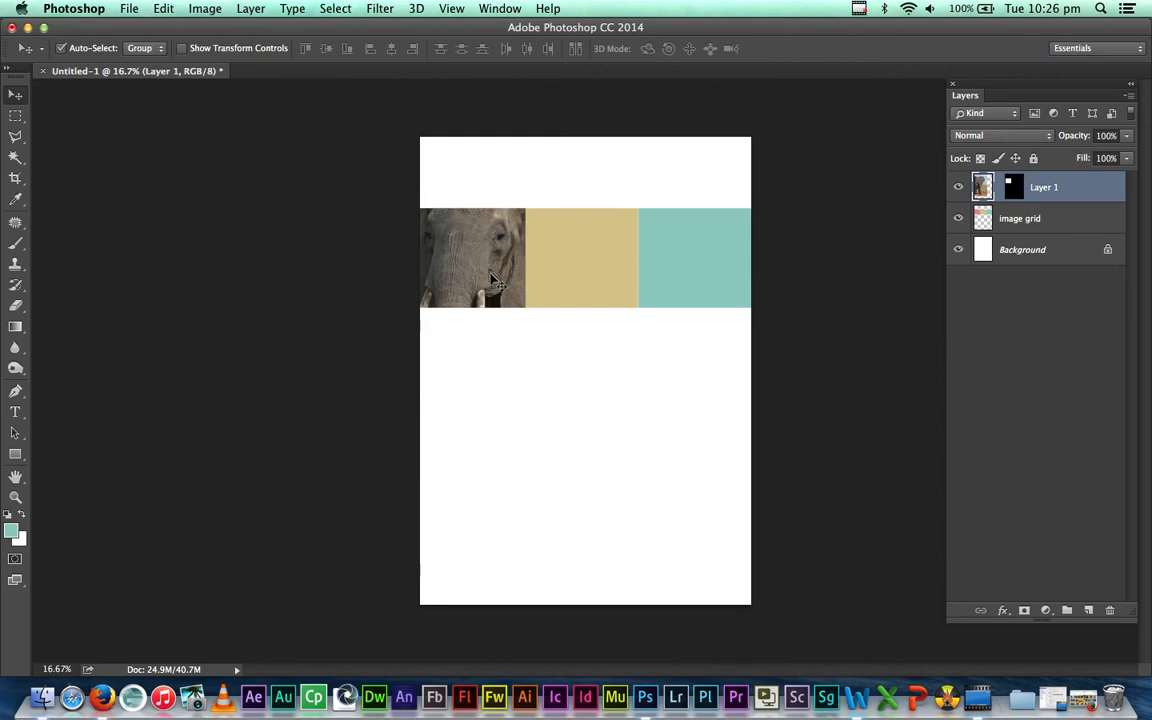
- Scale the elephant photo down to about 48% and position it so the head and ears fit the first square
key("ctrl+t")
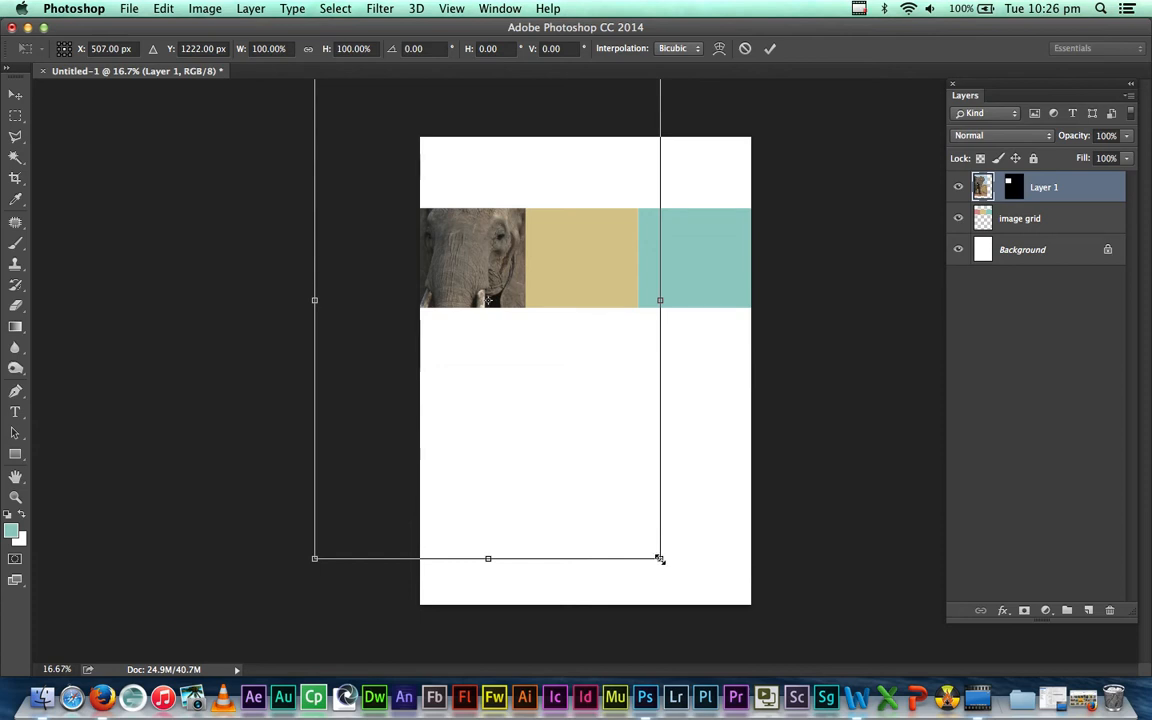
left_click_drag(648, 543, 556, 347)
left_click_drag(481, 257, 539, 314)
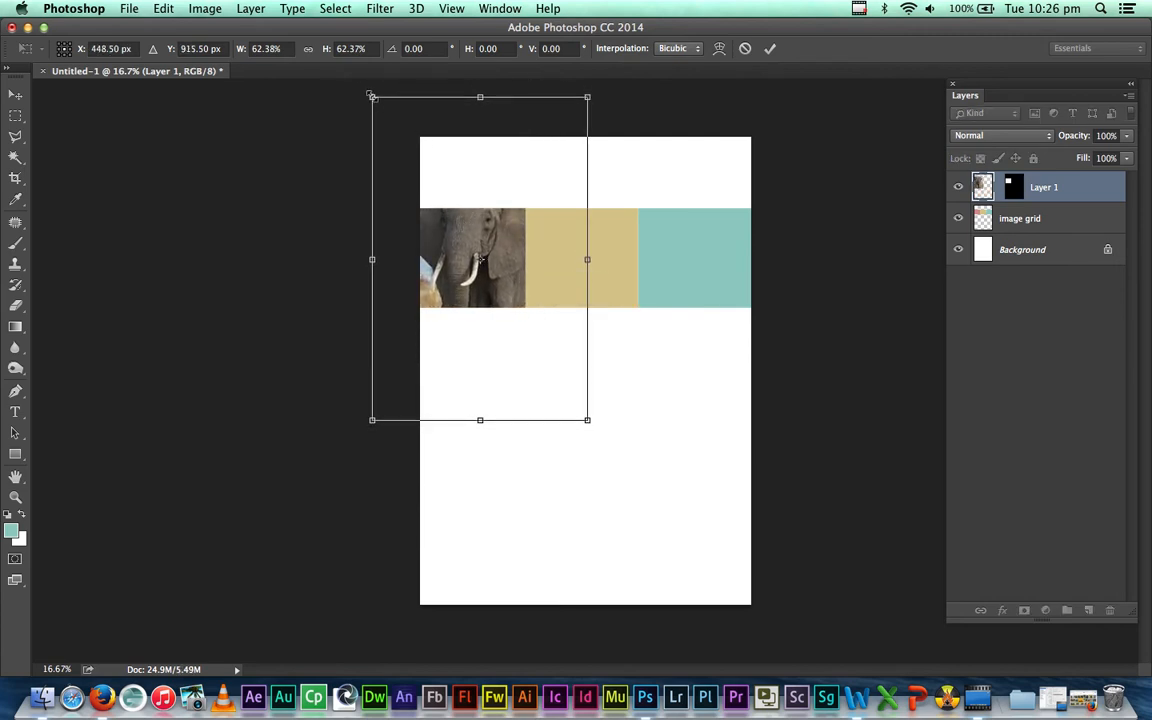
left_click_drag(371, 96, 423, 170)
mouse_move(507, 247)
left_mouse_down()
mouse_move(553, 247)
mouse_move(515, 239)
left_mouse_up()
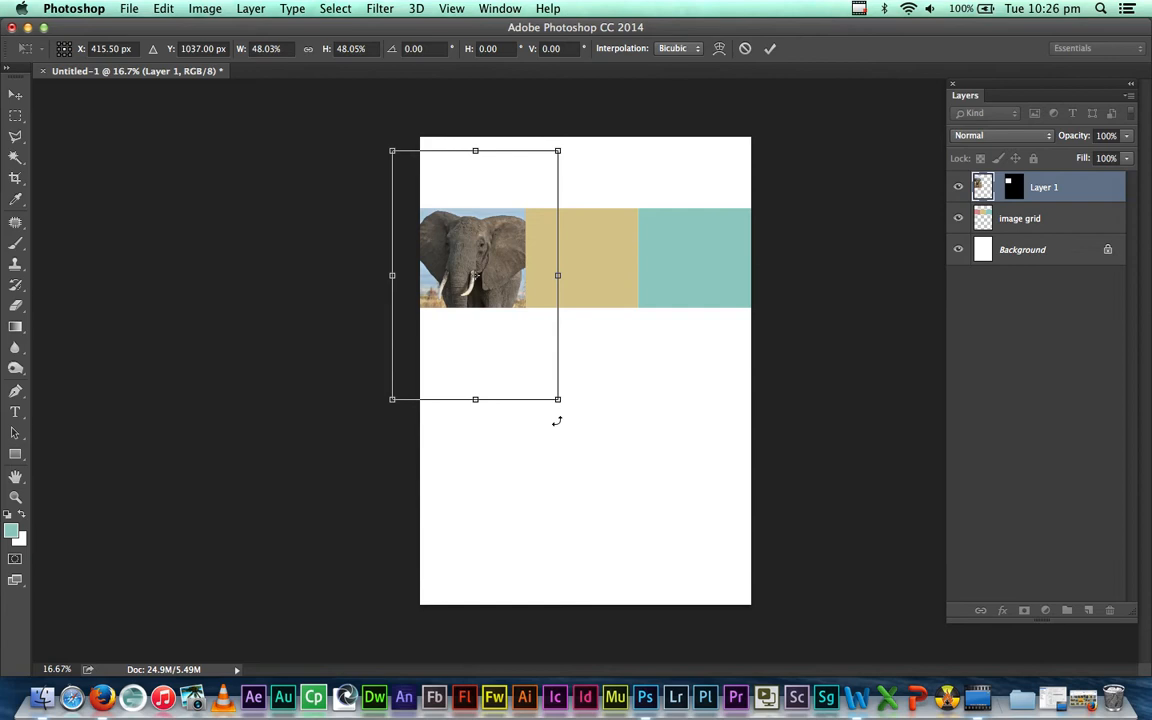
- Rotate the elephant photo to -2.85 degrees and nudge it to centre the head in the first square
mouse_move(557, 421)
left_mouse_down()
mouse_move(550, 414)
mouse_move(567, 421)
left_mouse_up()
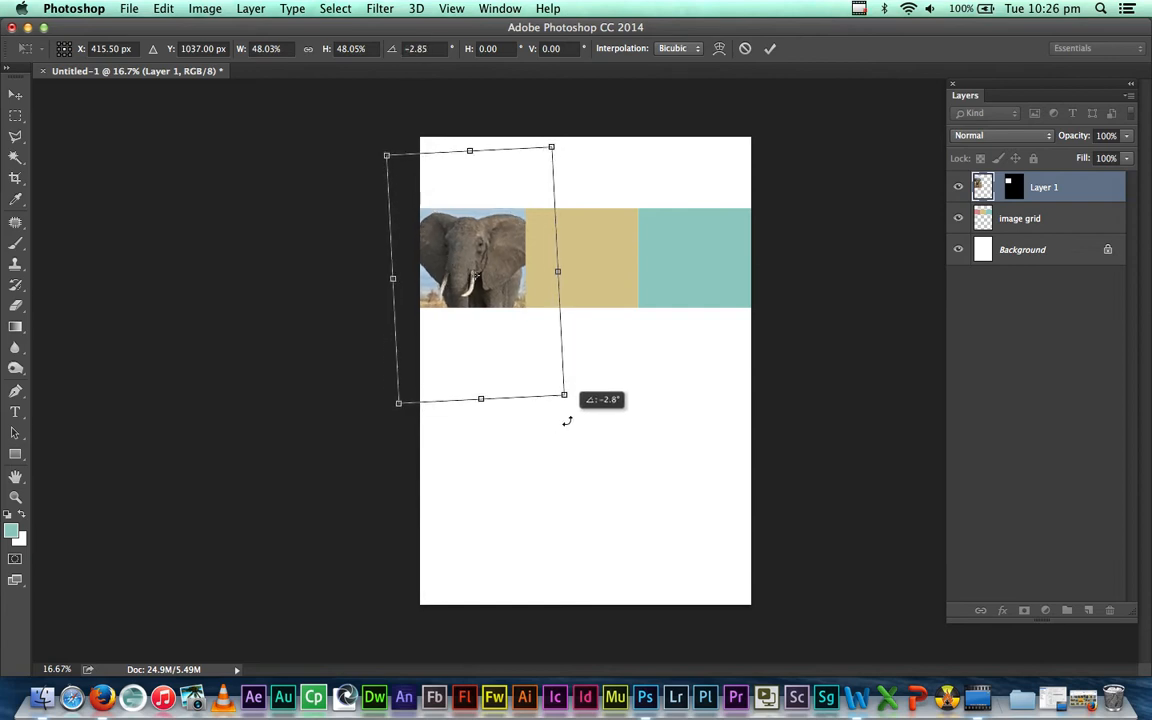
left_click_drag(499, 352, 499, 356)
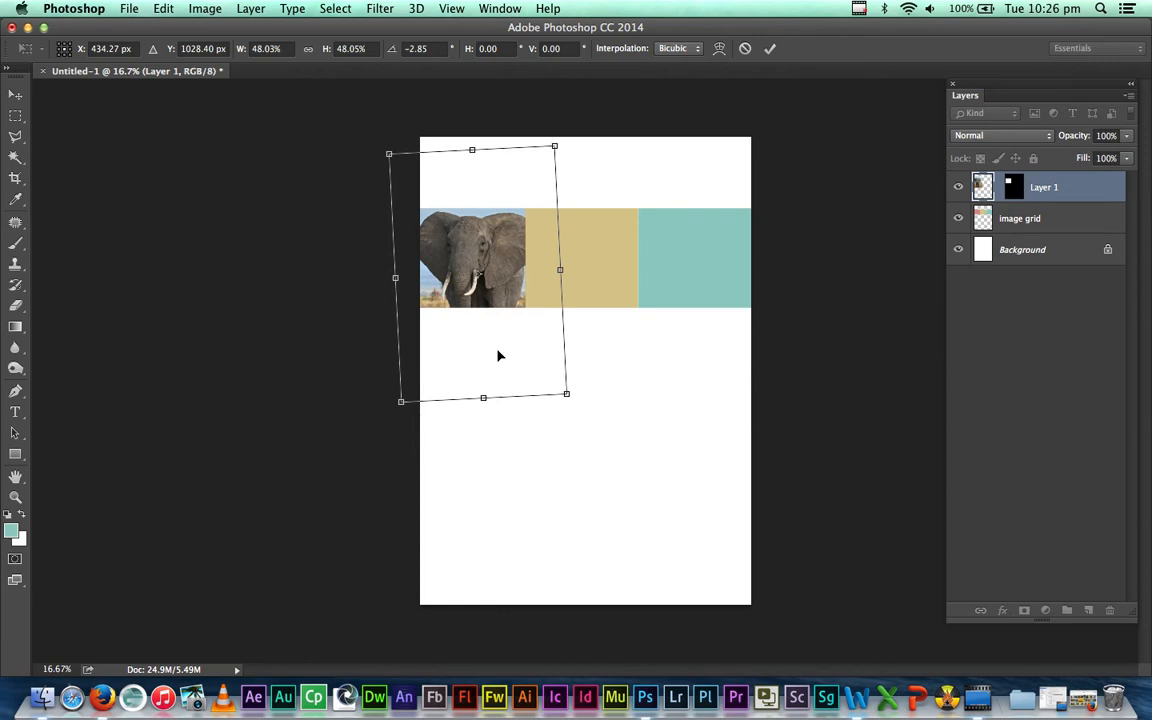
key("Return")
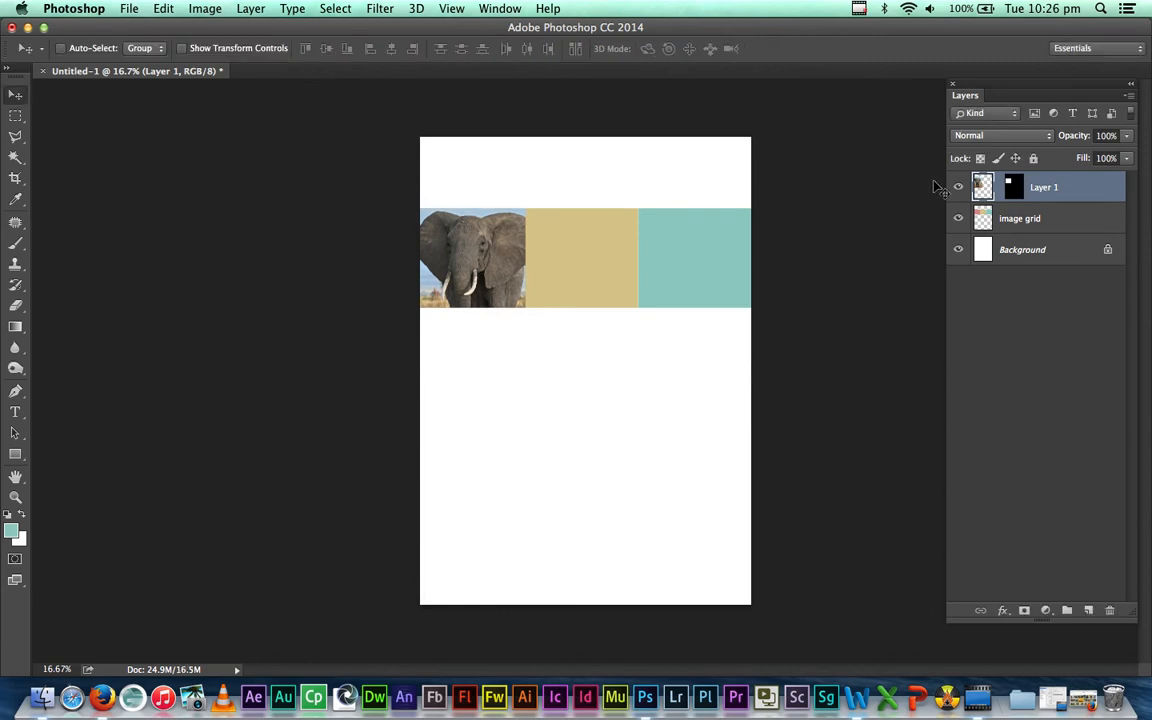
- Select the tan middle square on the image grid layer with the Magic Wand and open baby-elephant-navann-2.jpg
left_click(1041, 220)
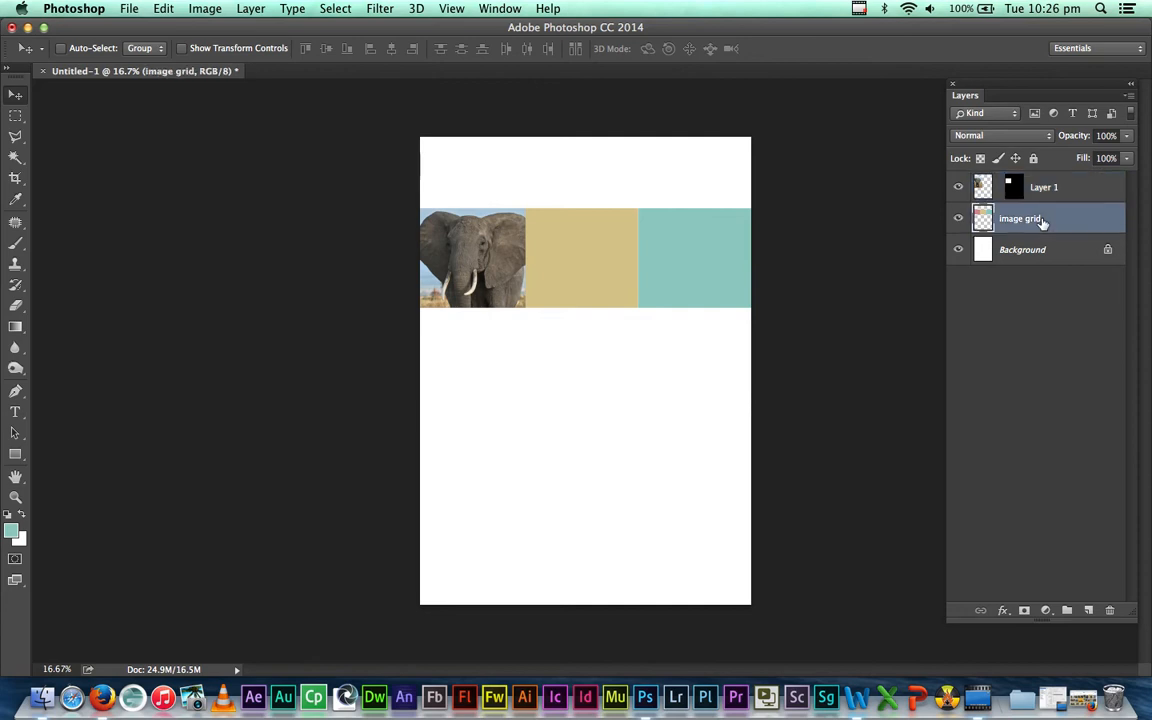
left_click(15, 157)
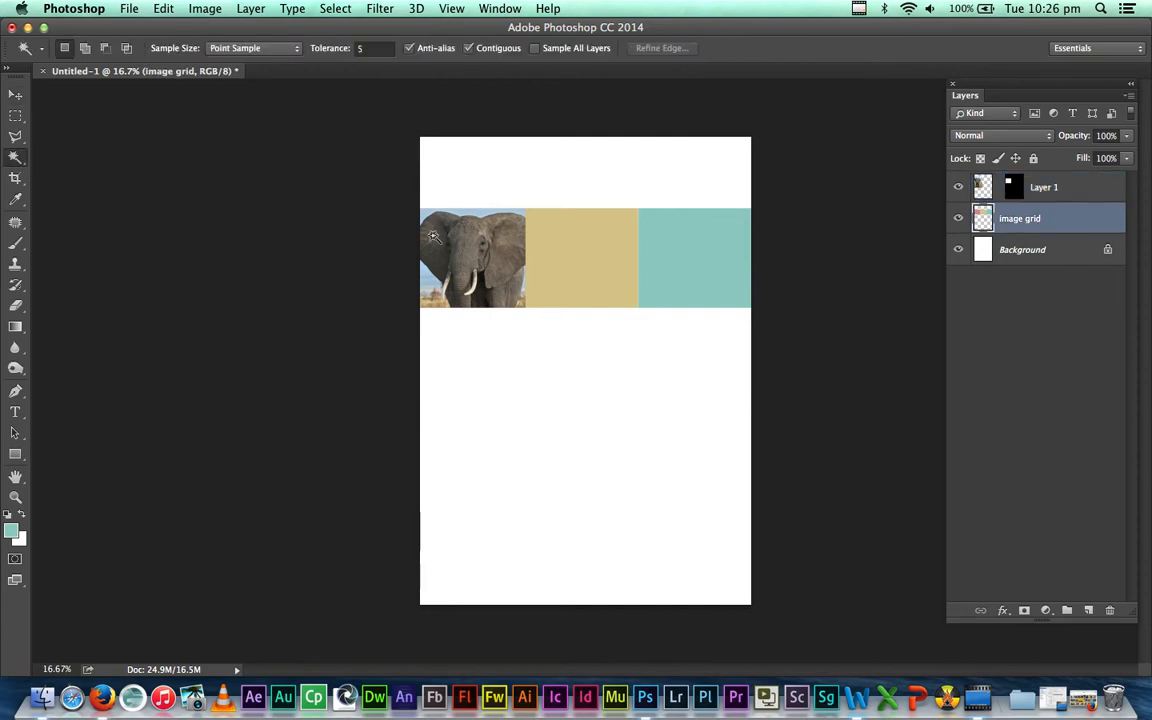
left_click(575, 238)
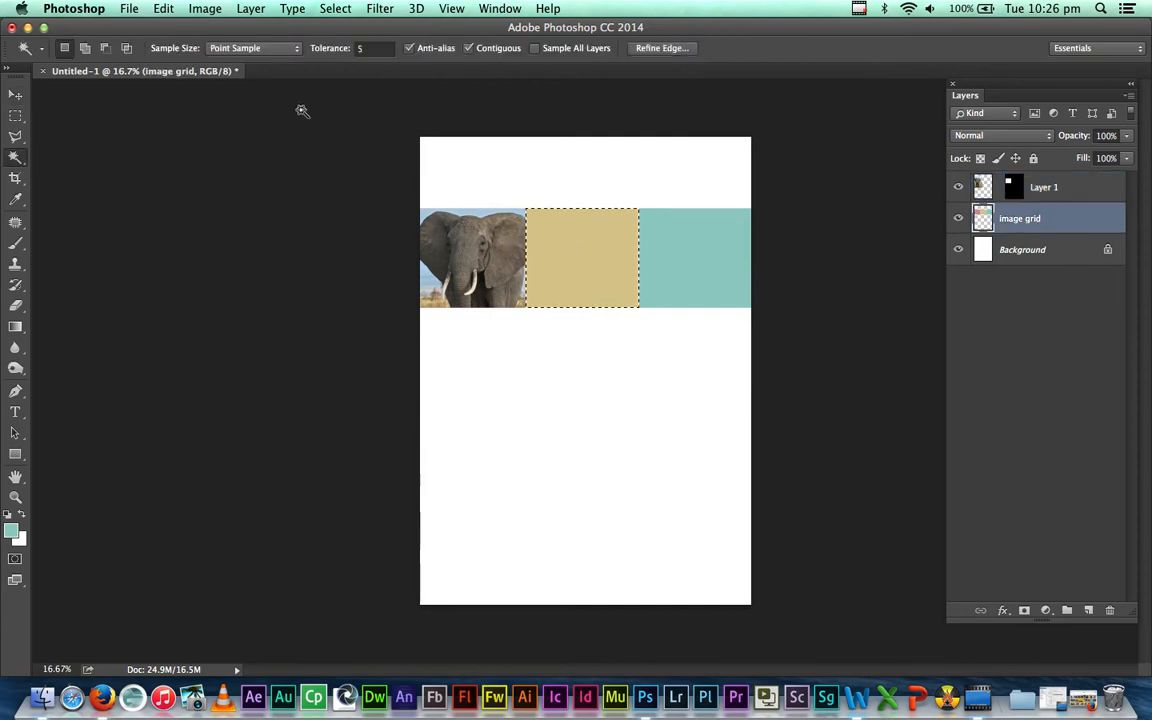
key("super+o")
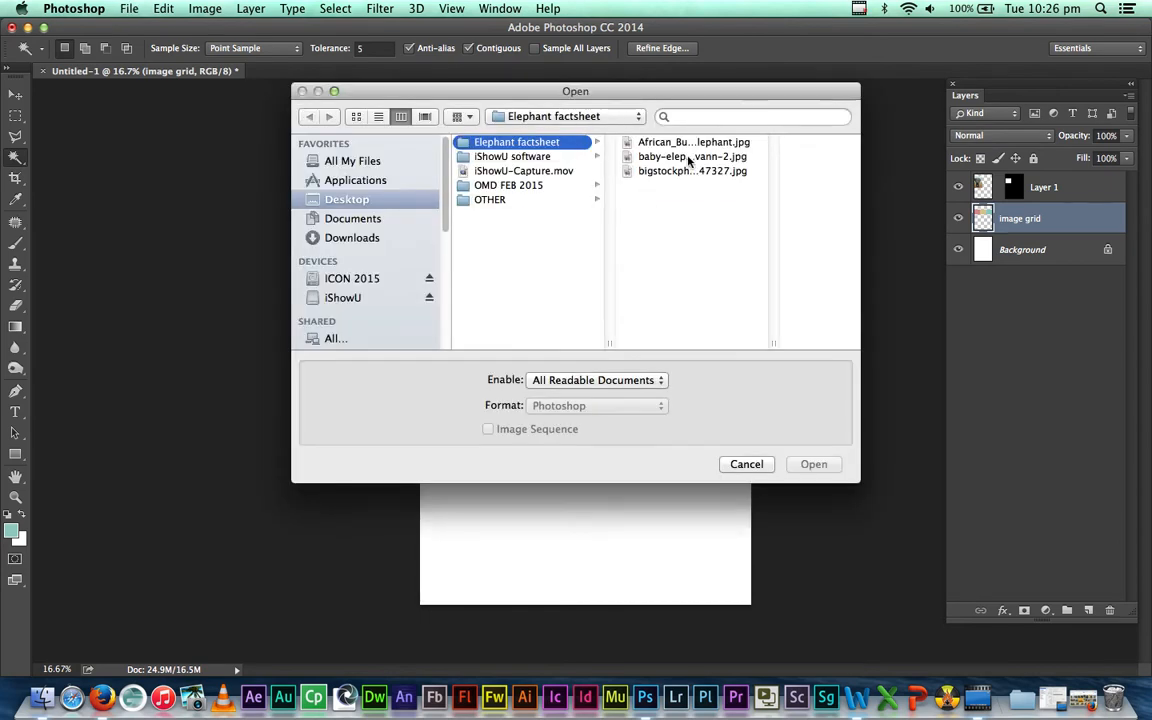
left_click(688, 157)
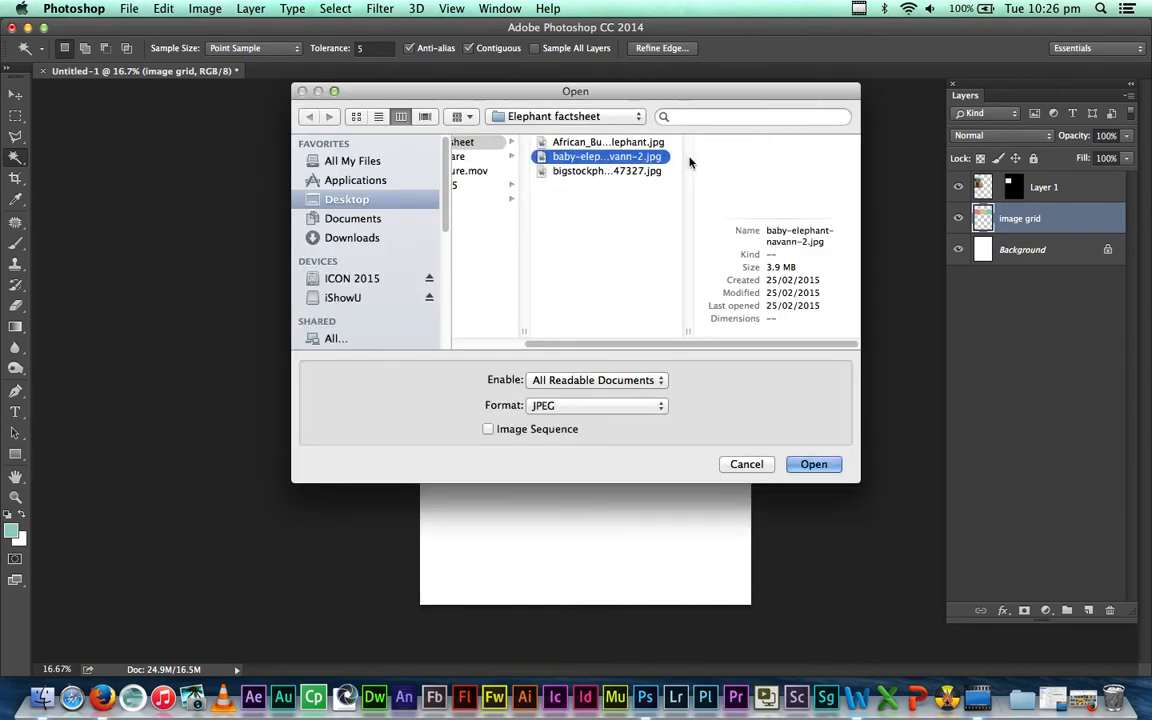
left_click(818, 464)
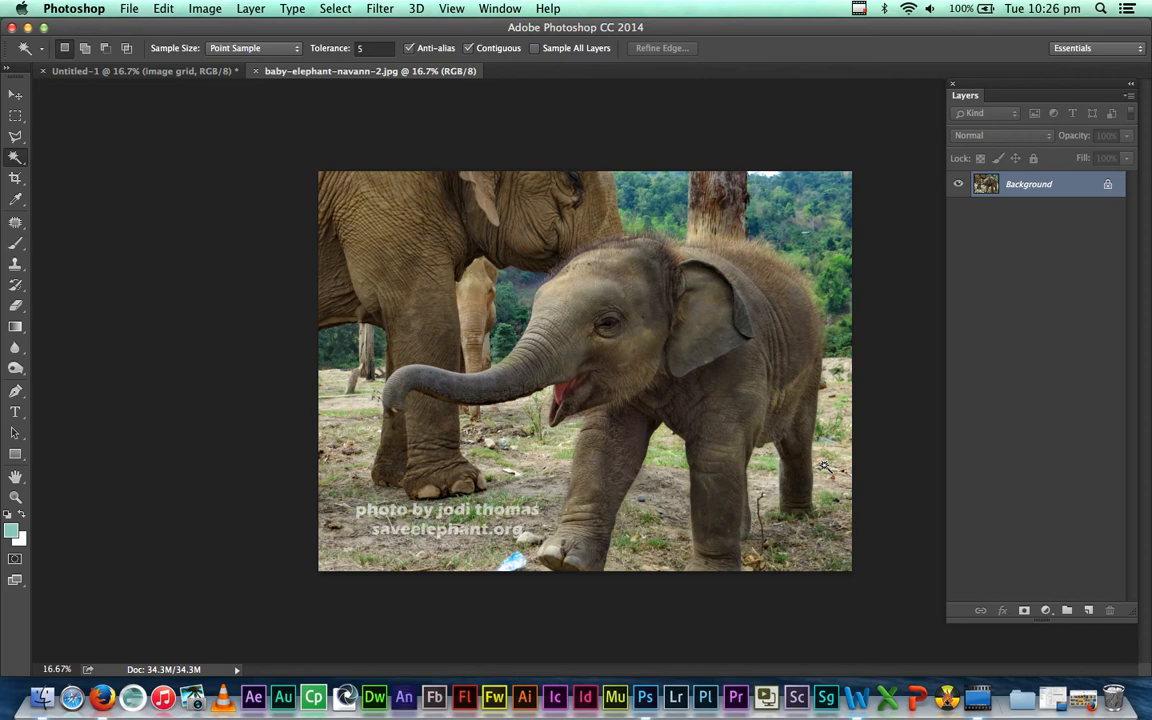
- Copy the whole baby elephant photo, close its file, and use Paste Into to place it inside the selected tan square
key("super+a")
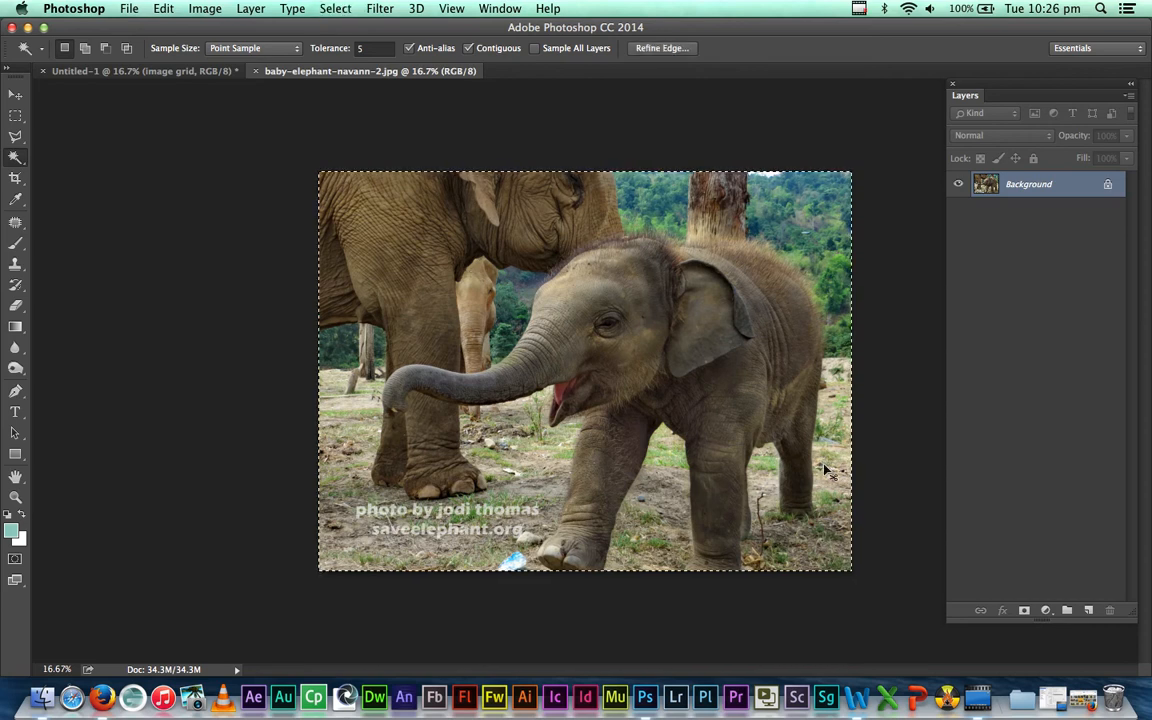
left_click(255, 71)
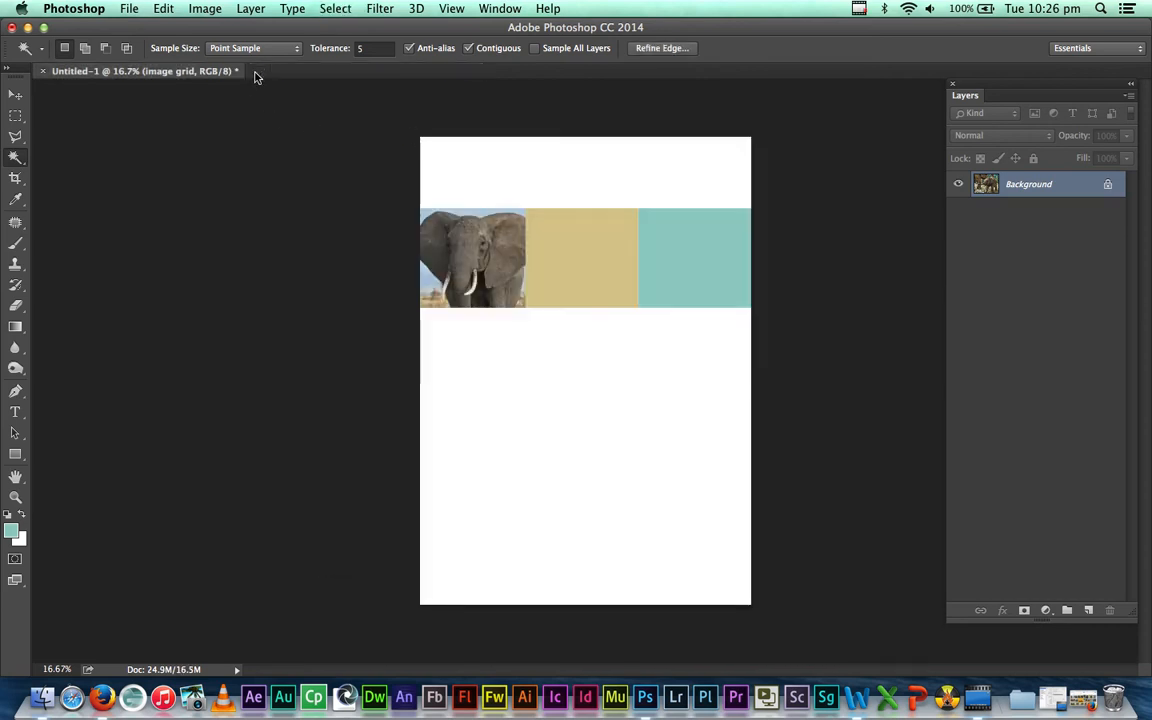
left_click(200, 8)
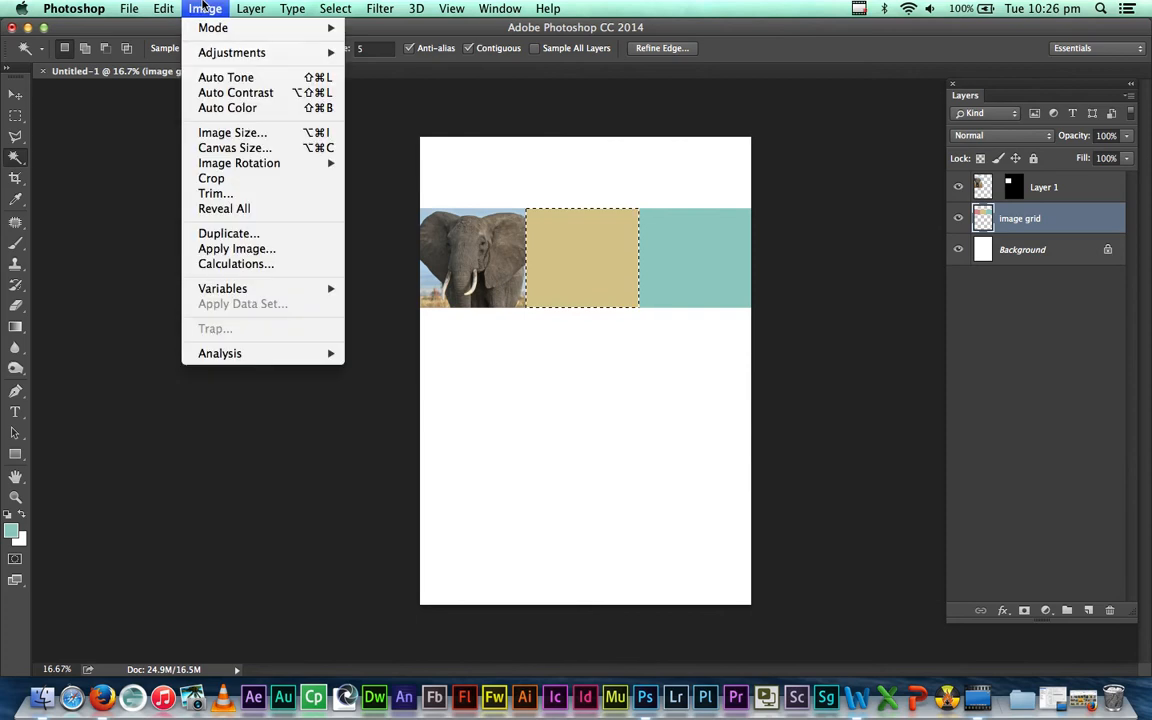
mouse_move(172, 166)
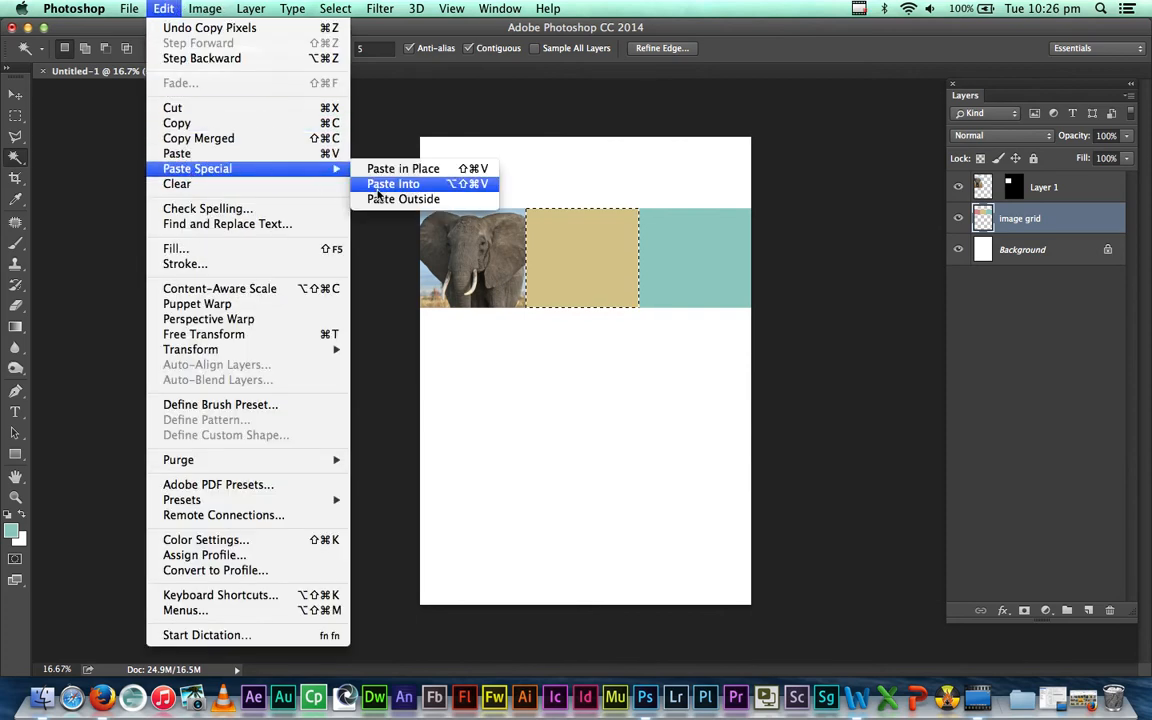
left_click(377, 188)
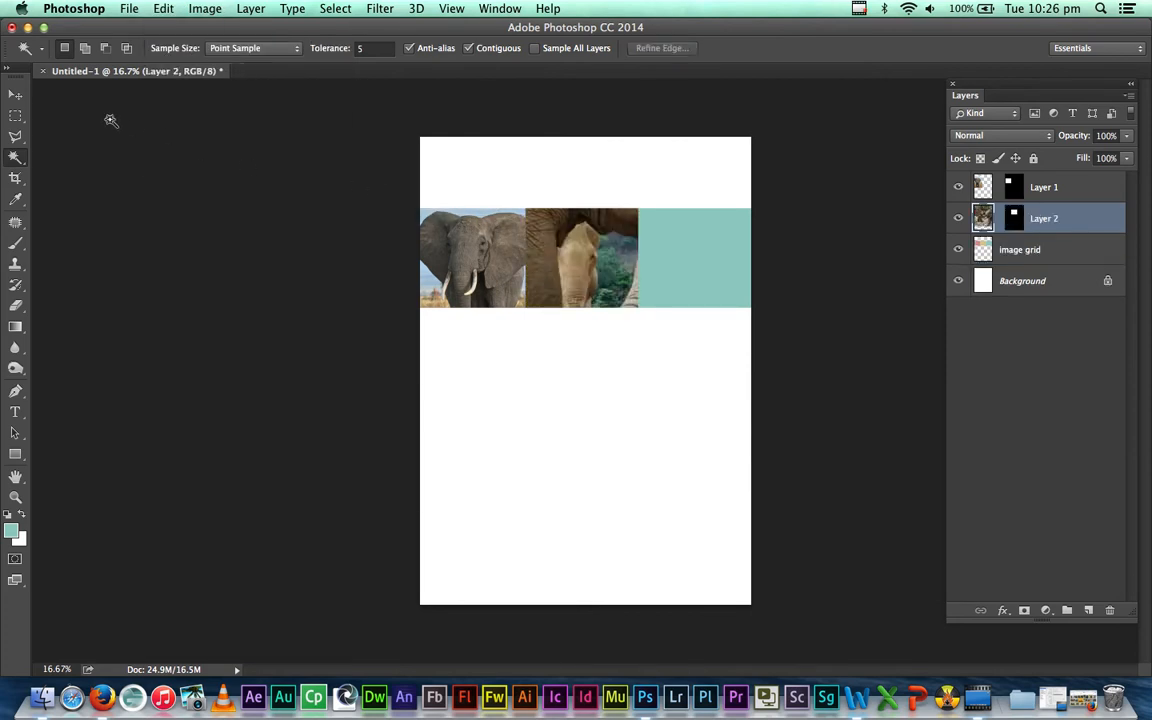
- Scale the baby elephant photo to about 44.5% and position it so the calf's head fills the middle square
left_click(14, 97)
key("super+t")
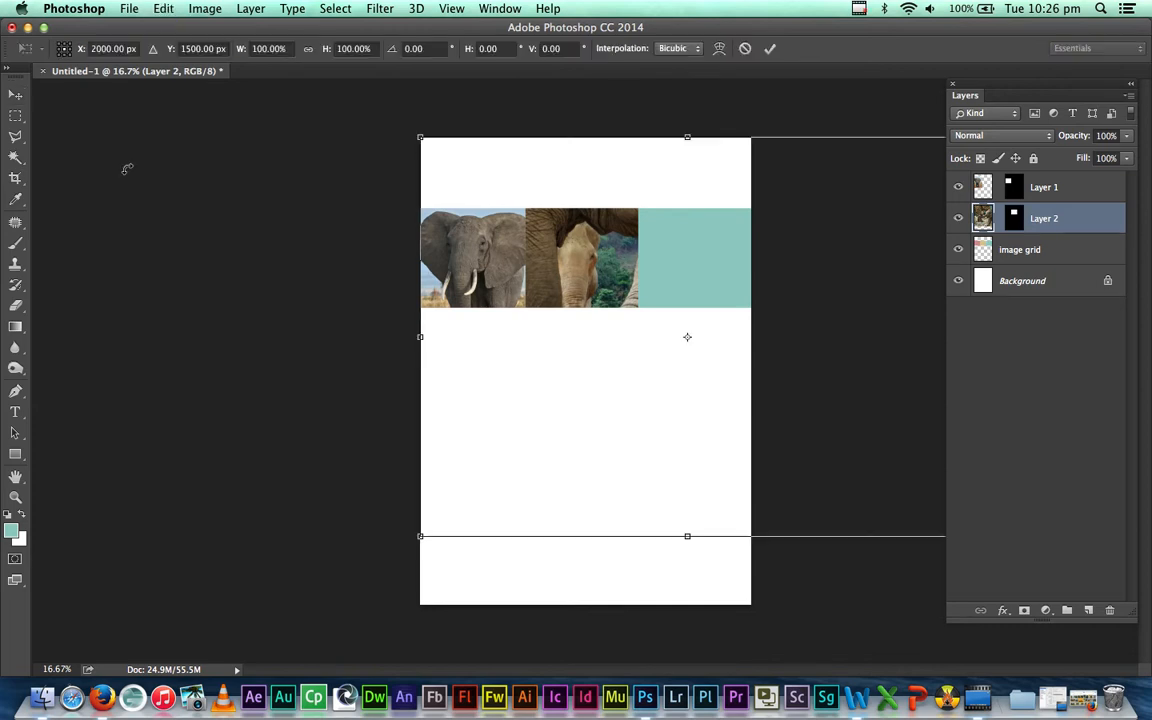
left_click_drag(446, 431, 386, 399)
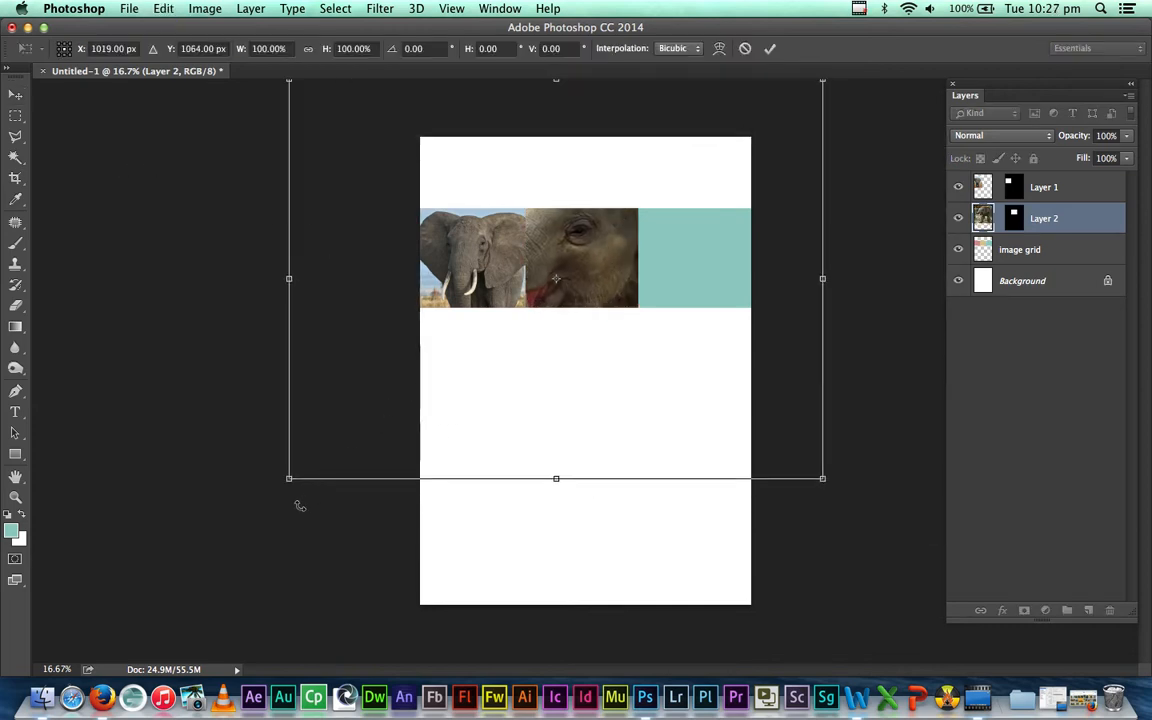
left_click_drag(289, 479, 586, 404)
left_click_drag(685, 280, 615, 342)
left_click_drag(741, 157, 663, 195)
left_click_drag(577, 266, 586, 242)
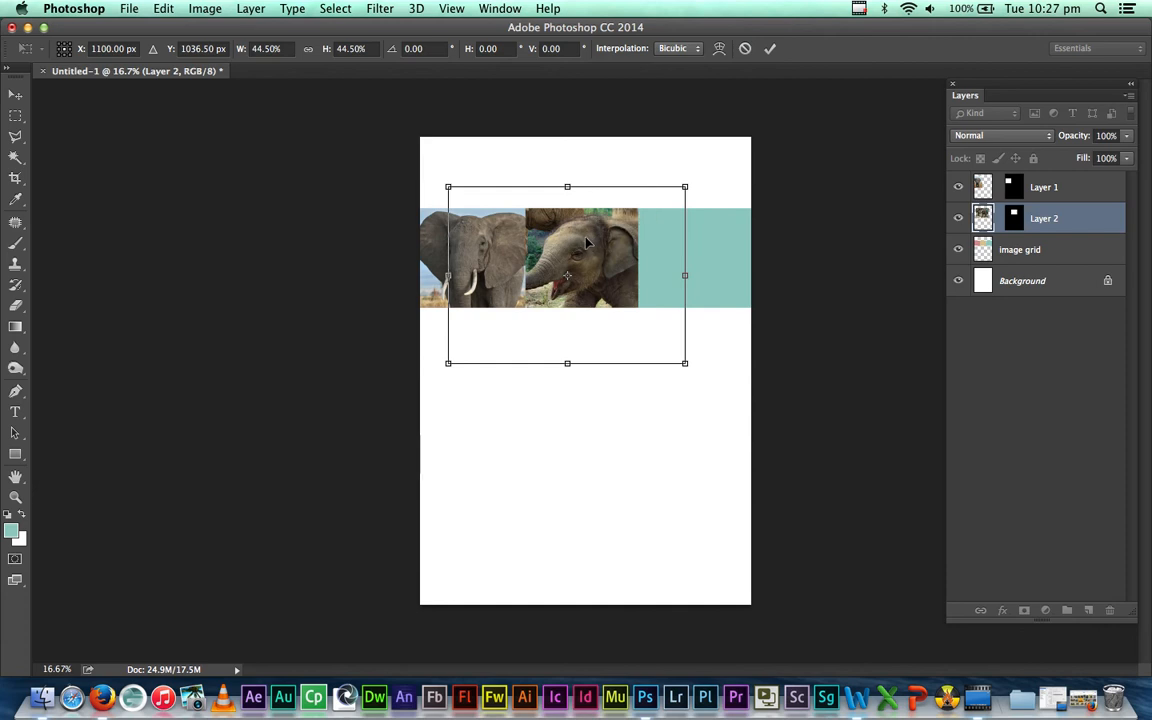
key("Return")
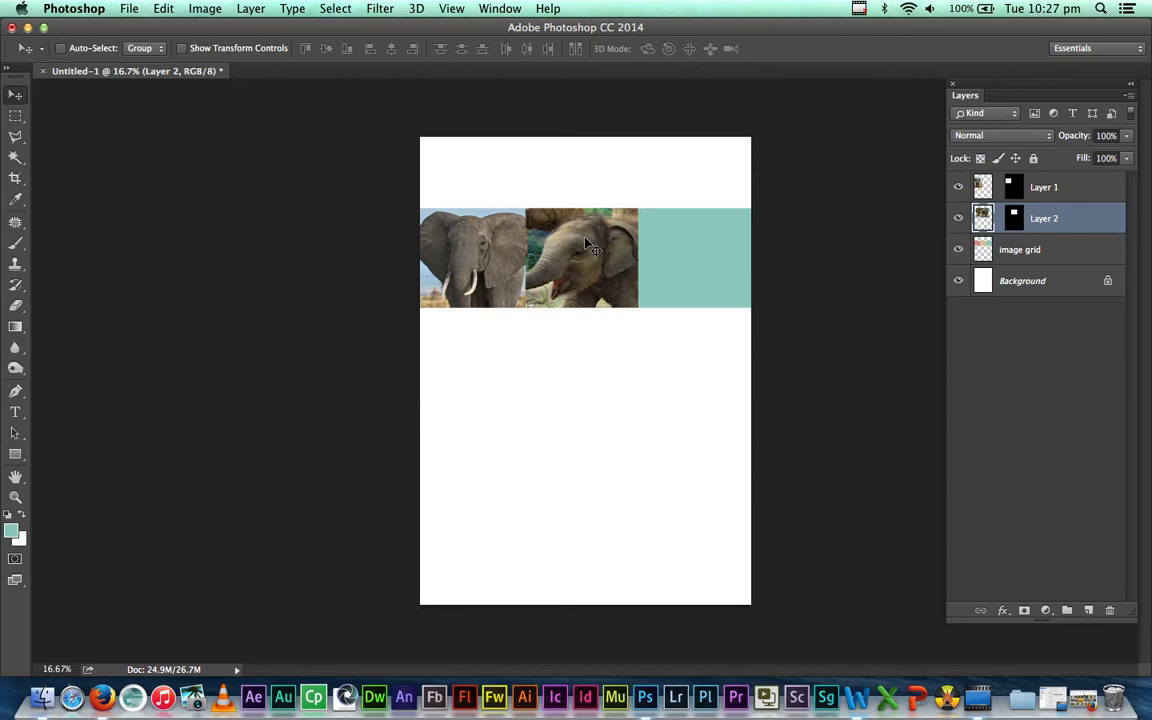
- Select the teal third square on the image grid layer with the Magic Wand and open bigstockphoto_Elephant_2747327.jpg
left_click(1053, 260)
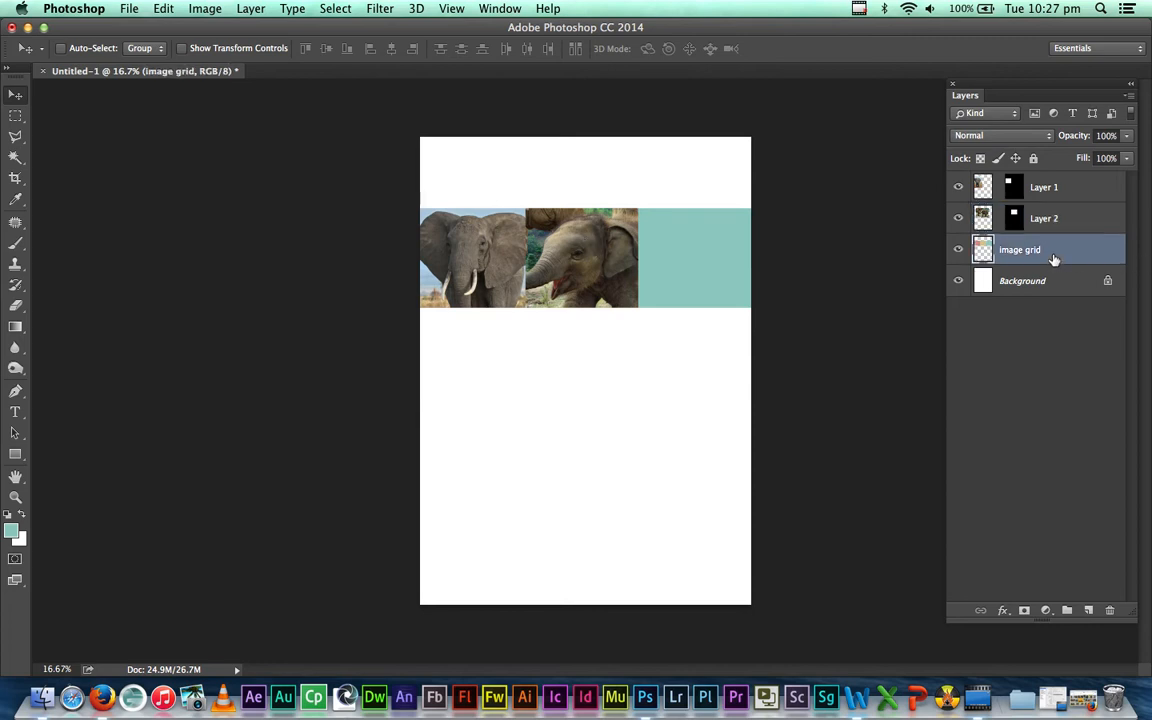
left_click(15, 158)
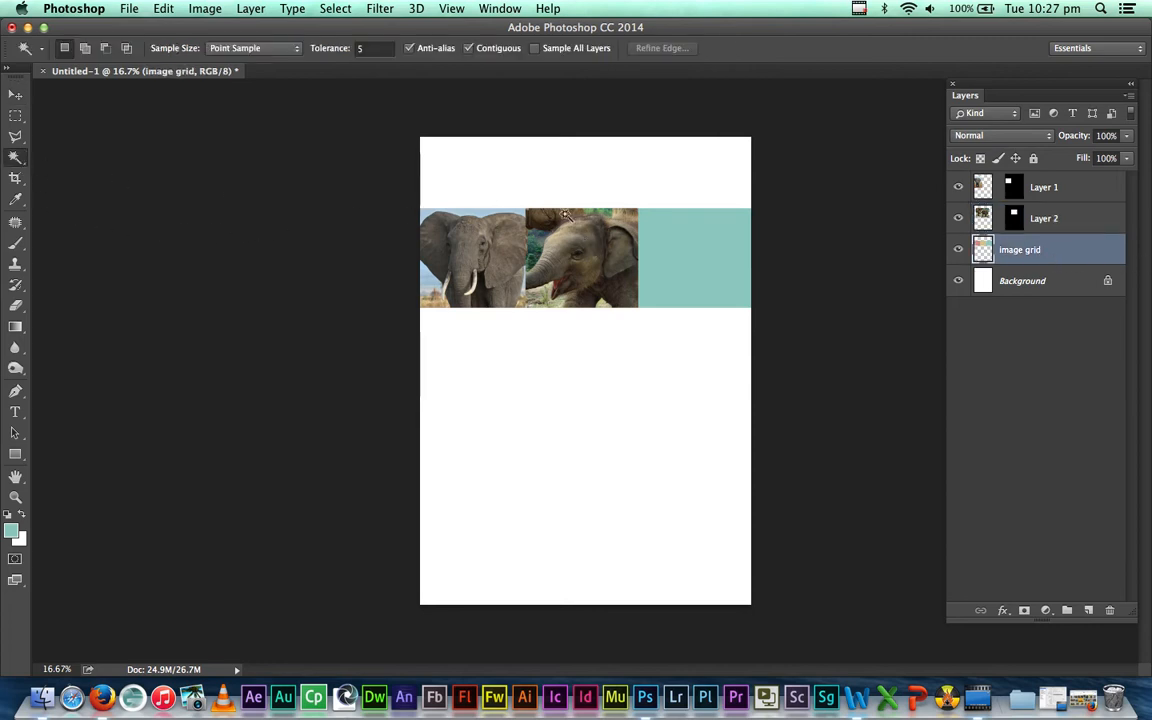
left_click(676, 236)
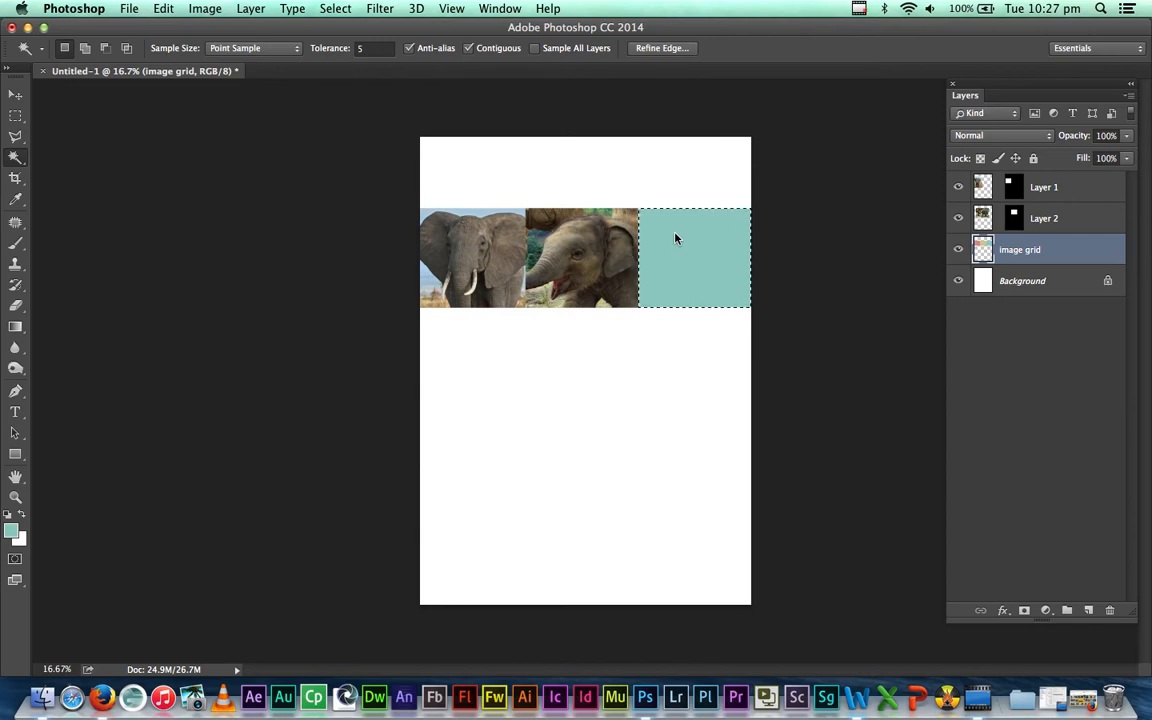
key("super+o")
left_click(688, 171)
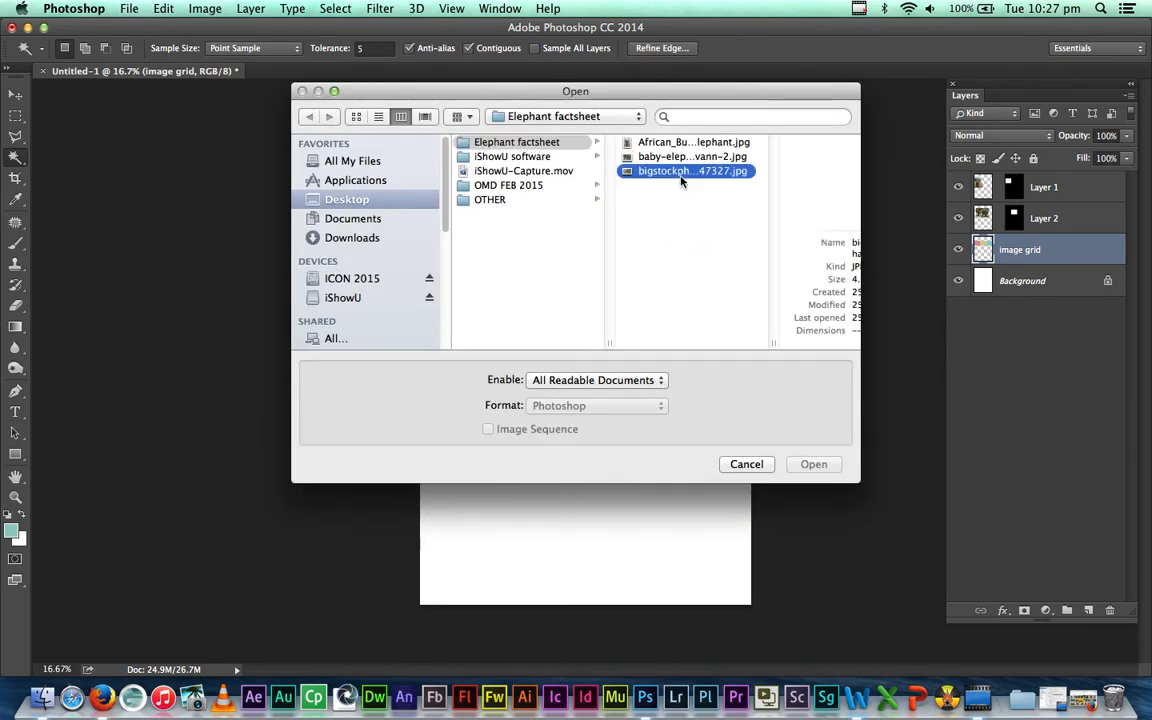
left_click(815, 464)
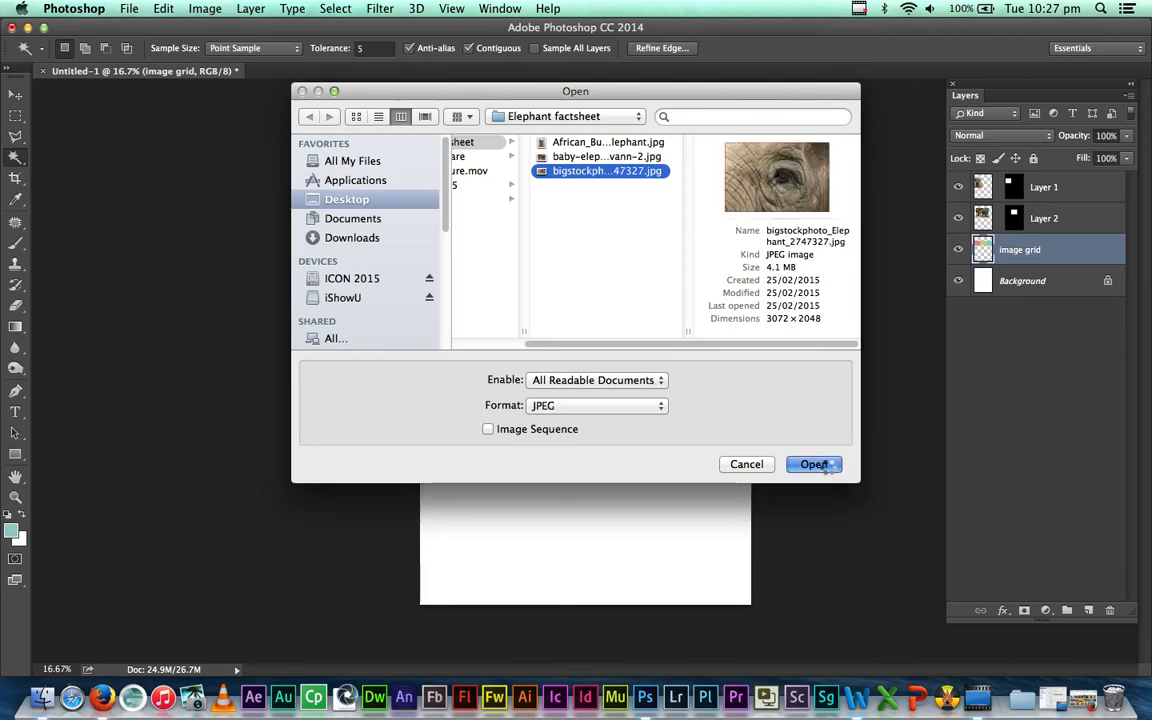
- Copy the whole elephant eye photo, close its file, and use Paste Into to place it inside the selected teal square
key("super+a")
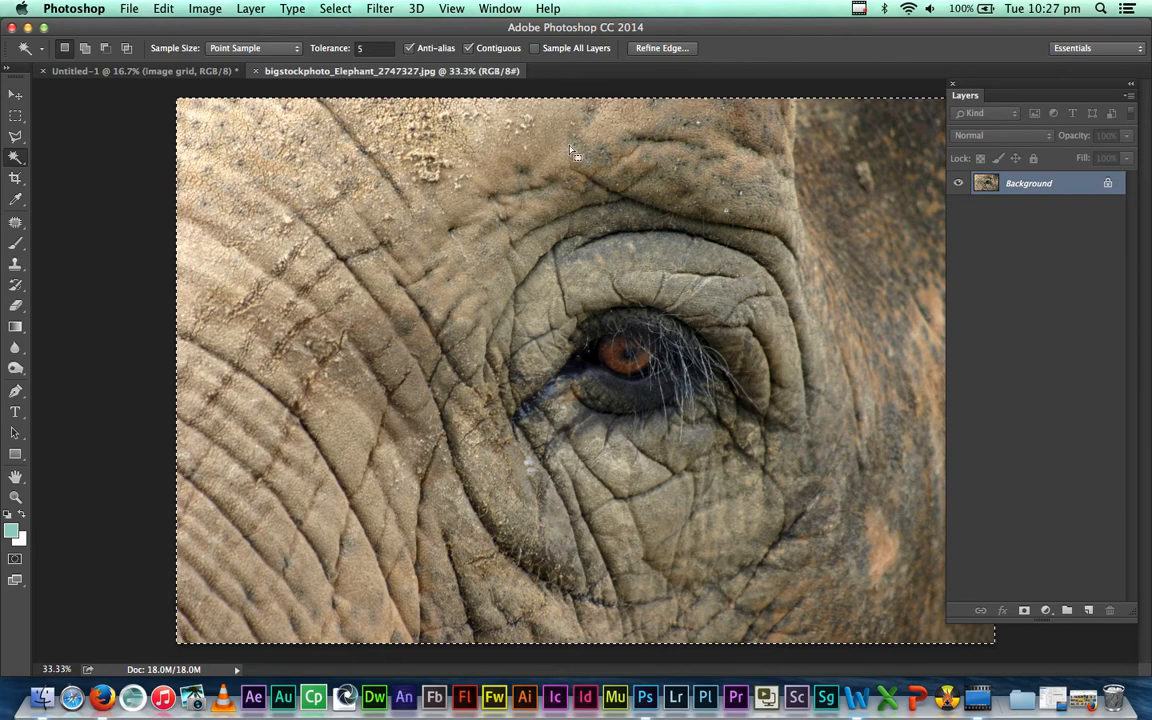
left_click(255, 71)
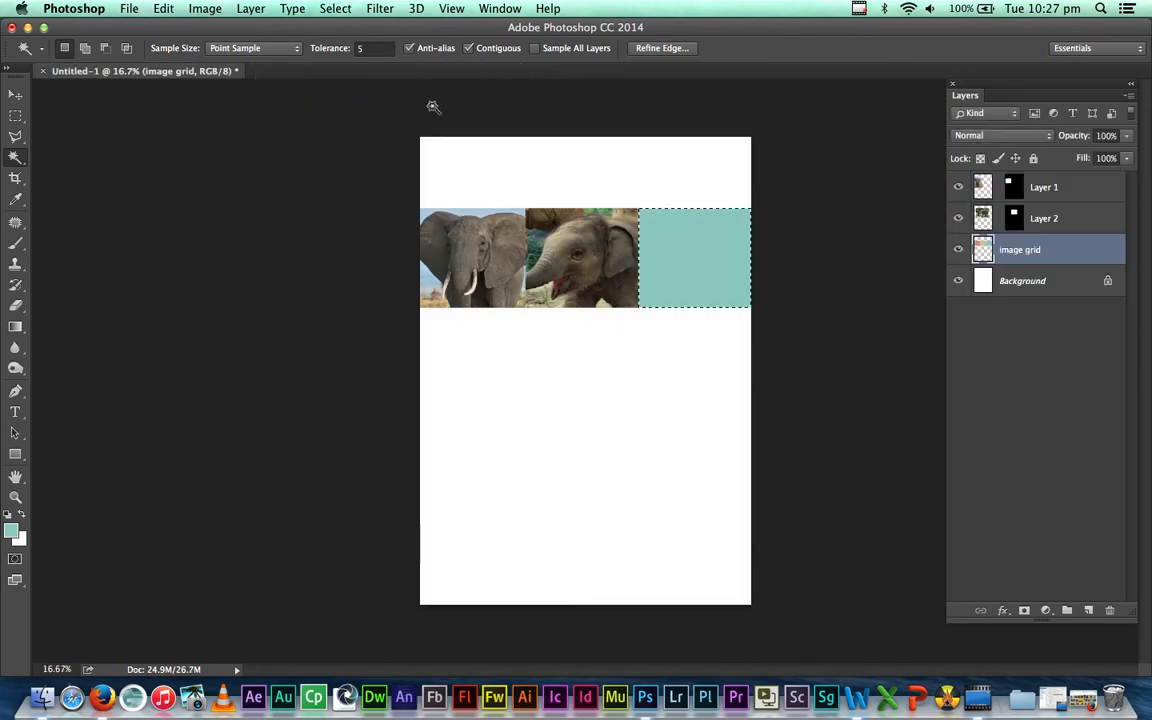
left_click(163, 8)
mouse_move(180, 170)
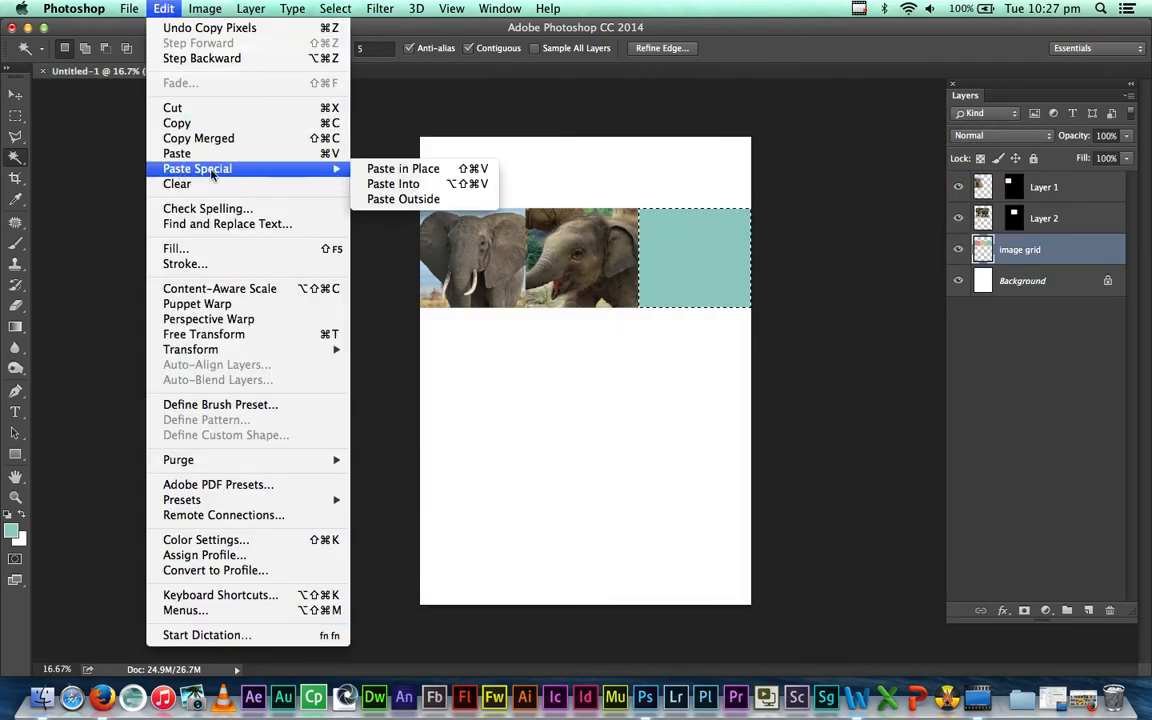
left_click(385, 181)
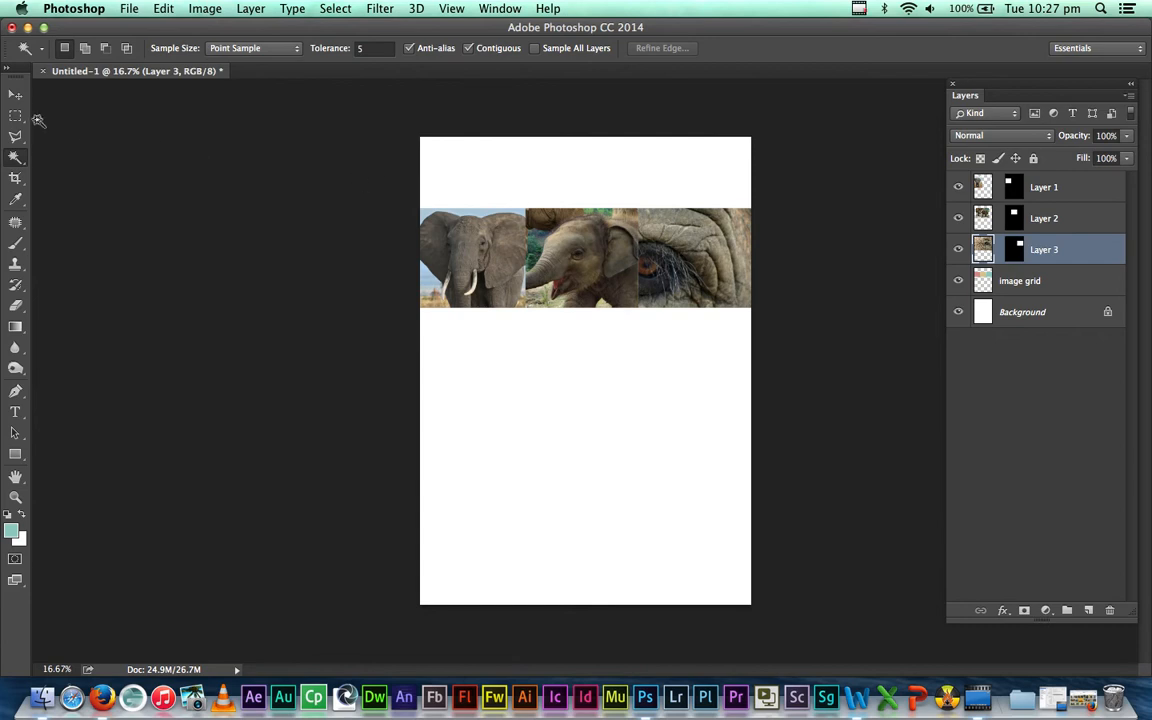
- Scale the elephant eye photo down proportionally and position it so the eye sits near the centre of the third square
left_click(15, 94)
left_click_drag(637, 268, 725, 290)
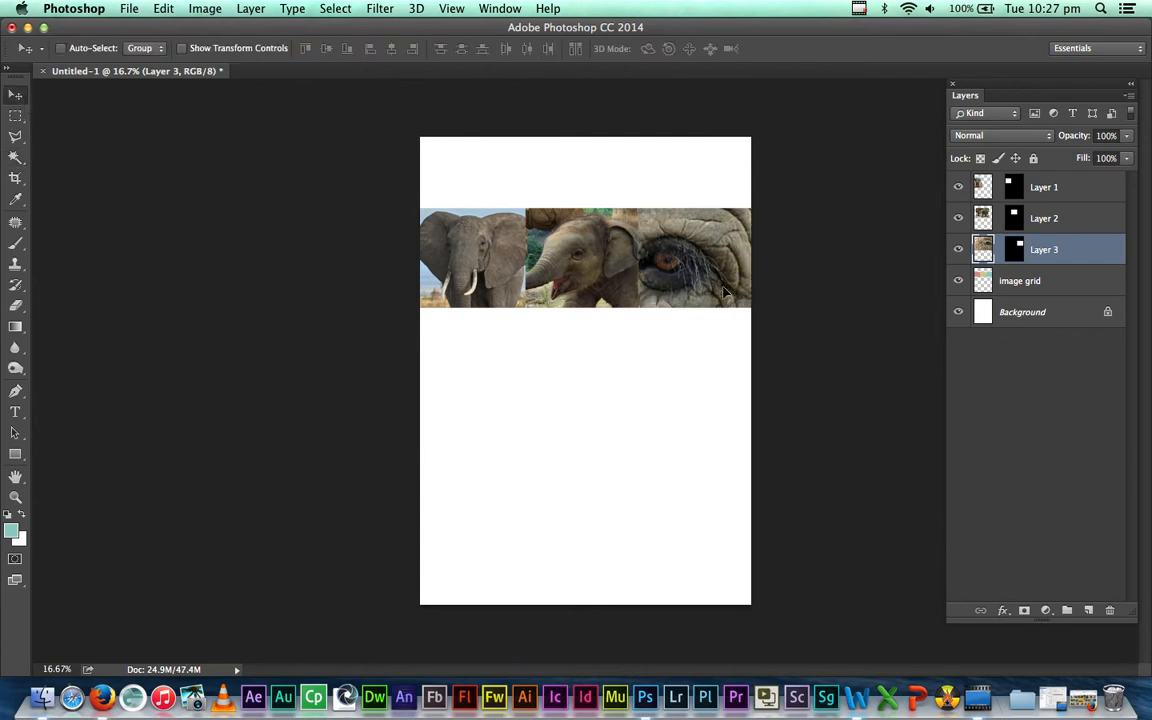
key("super+t")
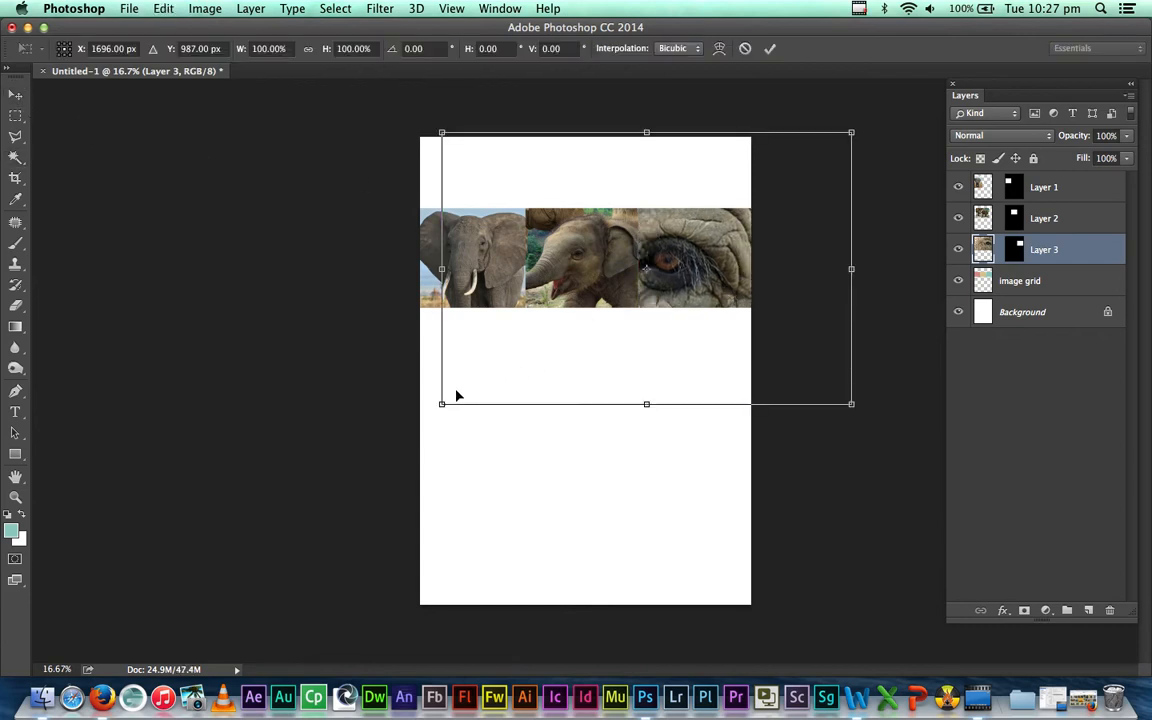
left_click_drag(443, 402, 566, 360)
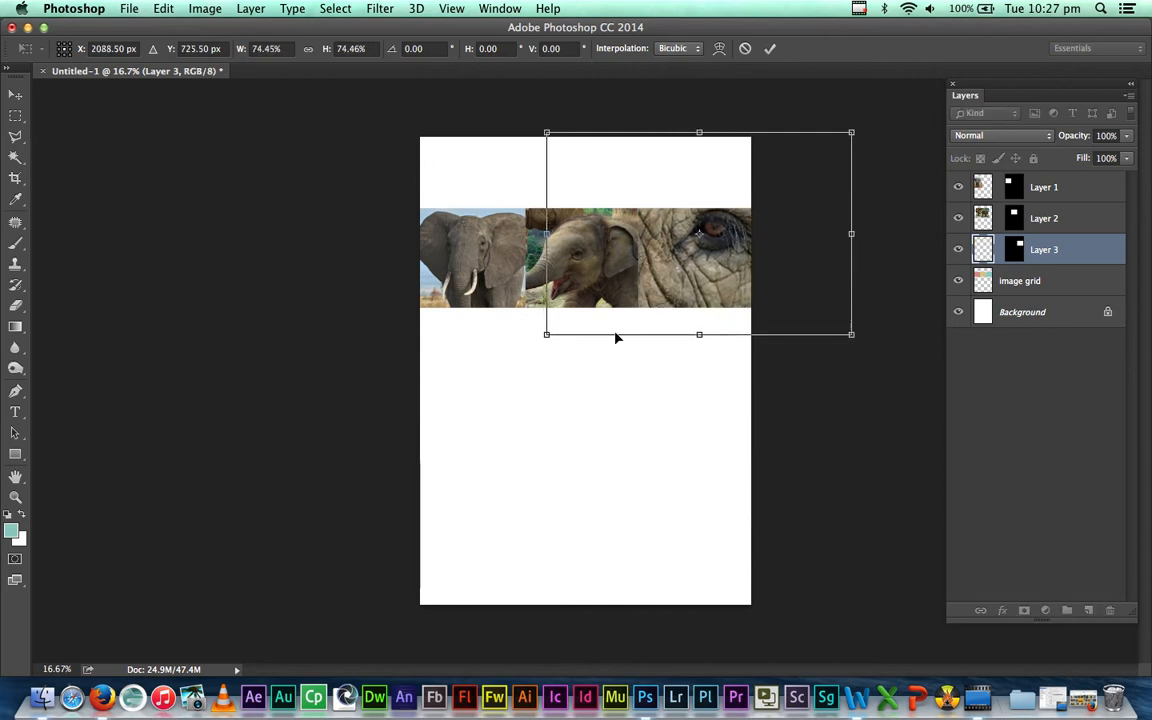
left_click_drag(714, 276, 690, 299)
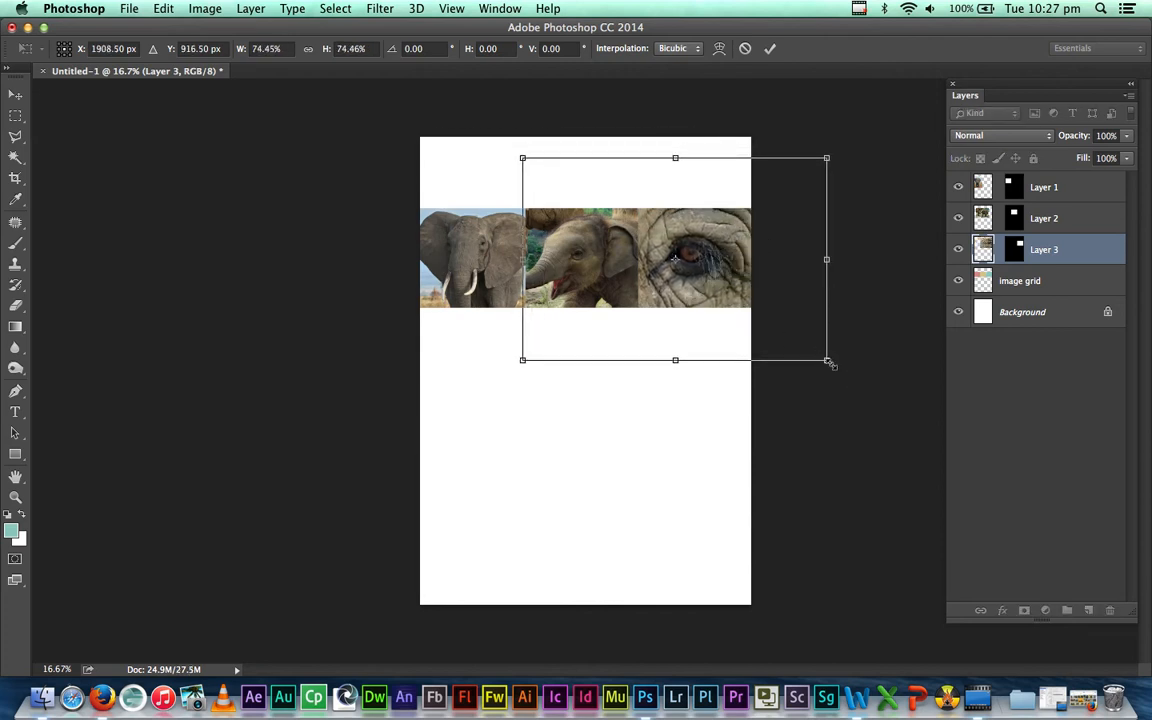
left_click_drag(827, 358, 785, 340)
left_click_drag(718, 276, 731, 286)
key("Return")
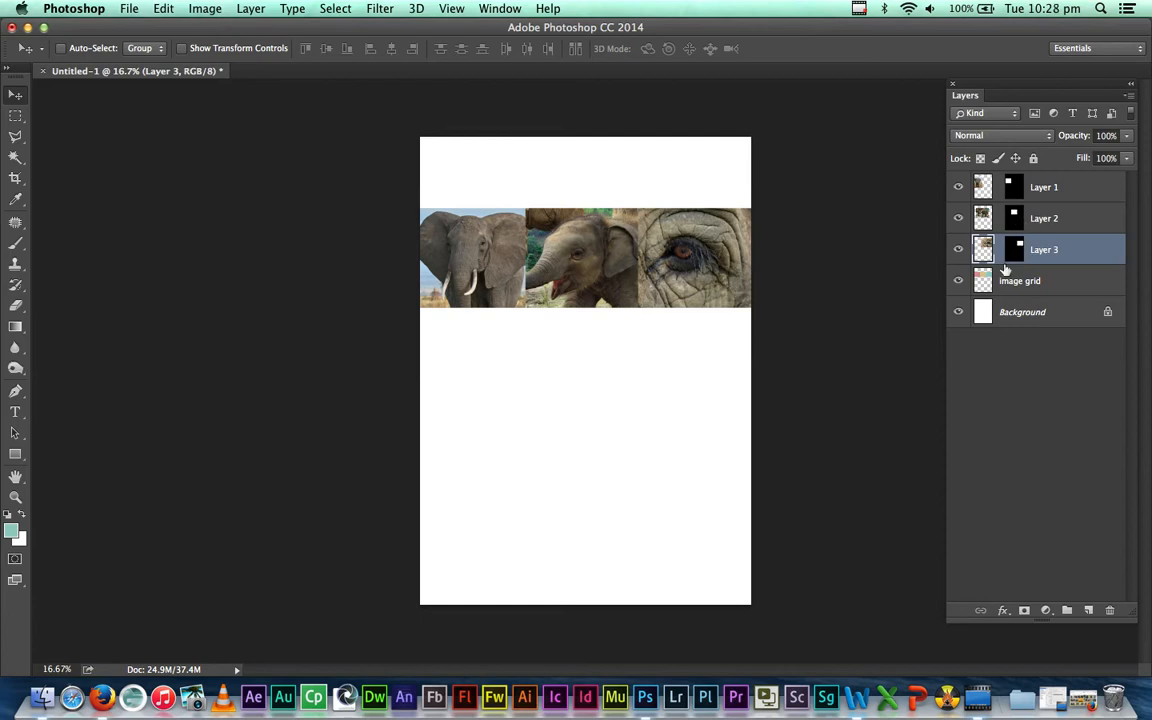
- Toggle the visibility of Layer 3, Layer 2 and Layer 1 off and on to check each photo against its placeholder square
left_click(958, 250)
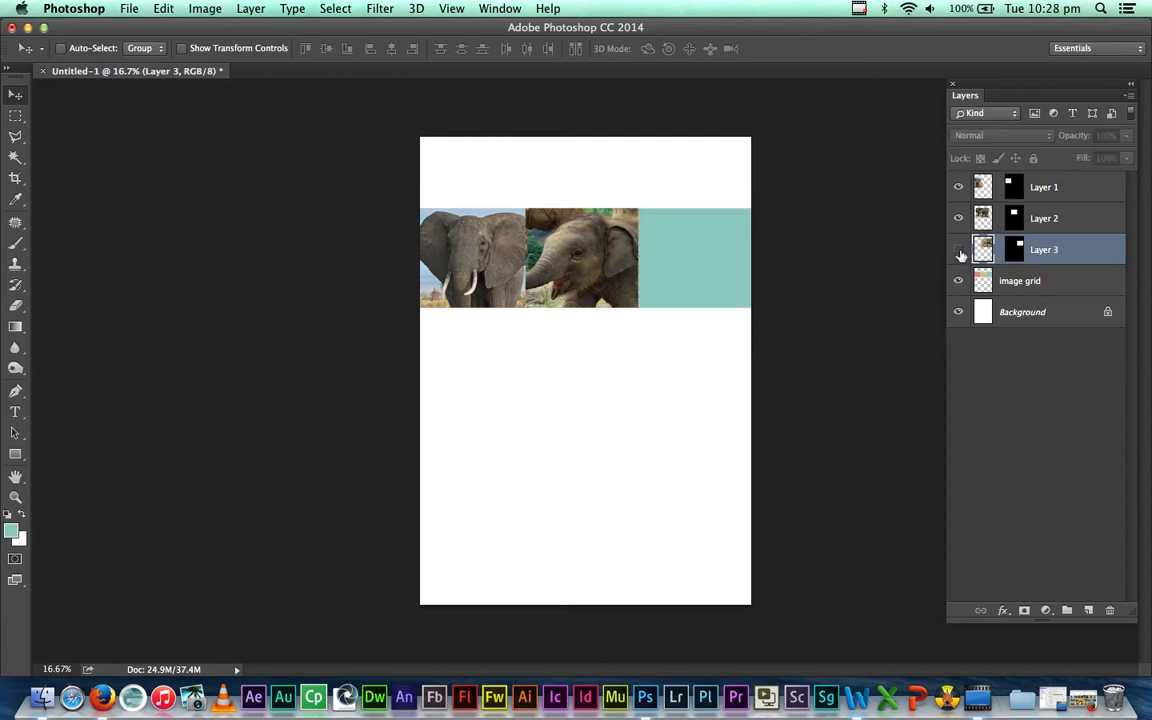
left_click(958, 250)
left_click(958, 218)
left_click(958, 218)
left_click(958, 187)
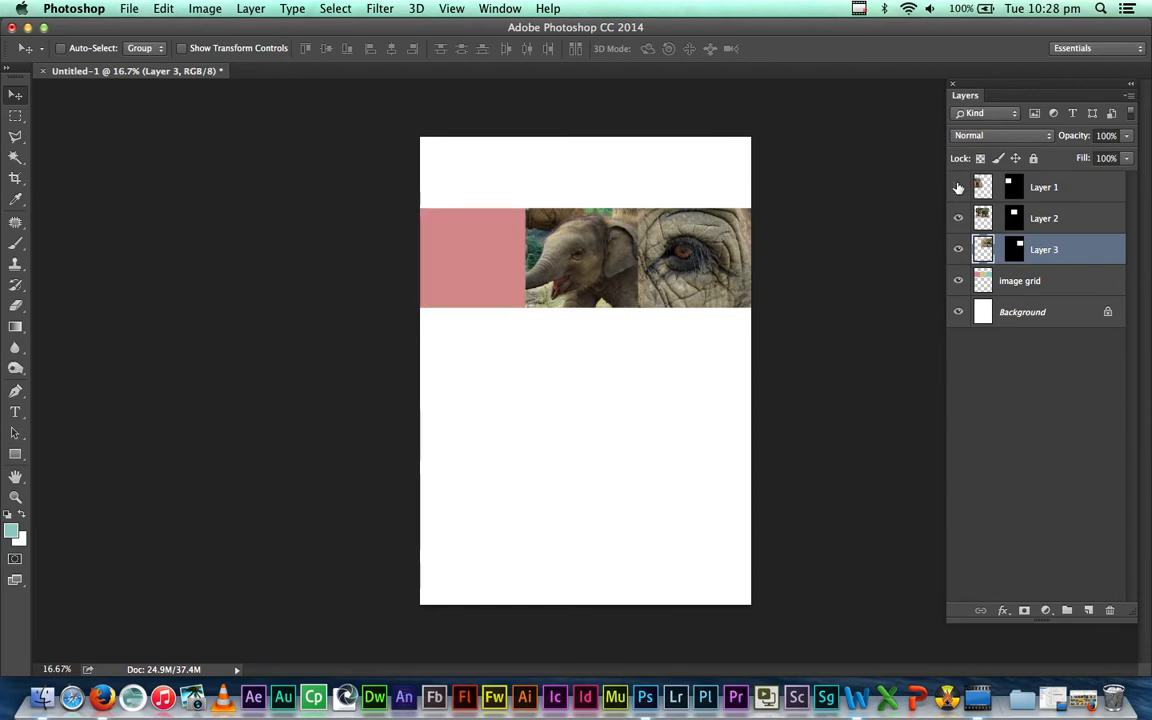
left_click(958, 187)
left_click(957, 187)
left_click(958, 188)
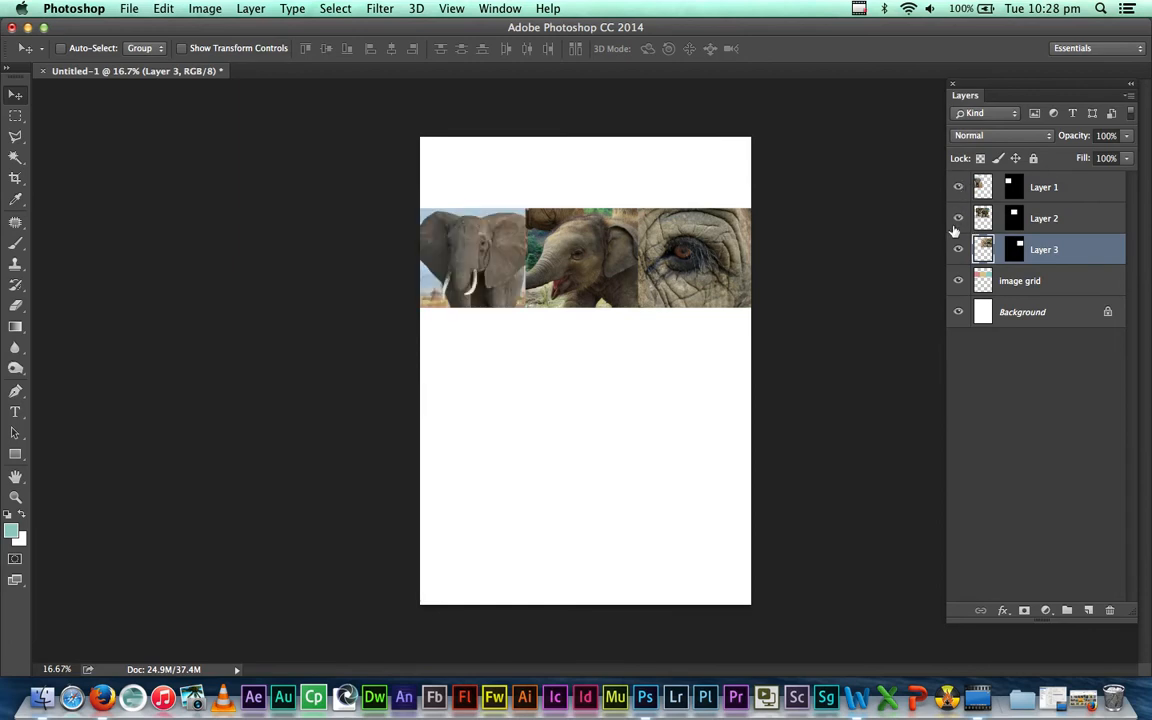
left_click(958, 218)
left_click(958, 218)
left_click(958, 218)
left_click(958, 218)
- Colorize the baby elephant photo on Layer 2 with Hue/Saturation, using hue 189 and saturation 16
left_click(987, 222)
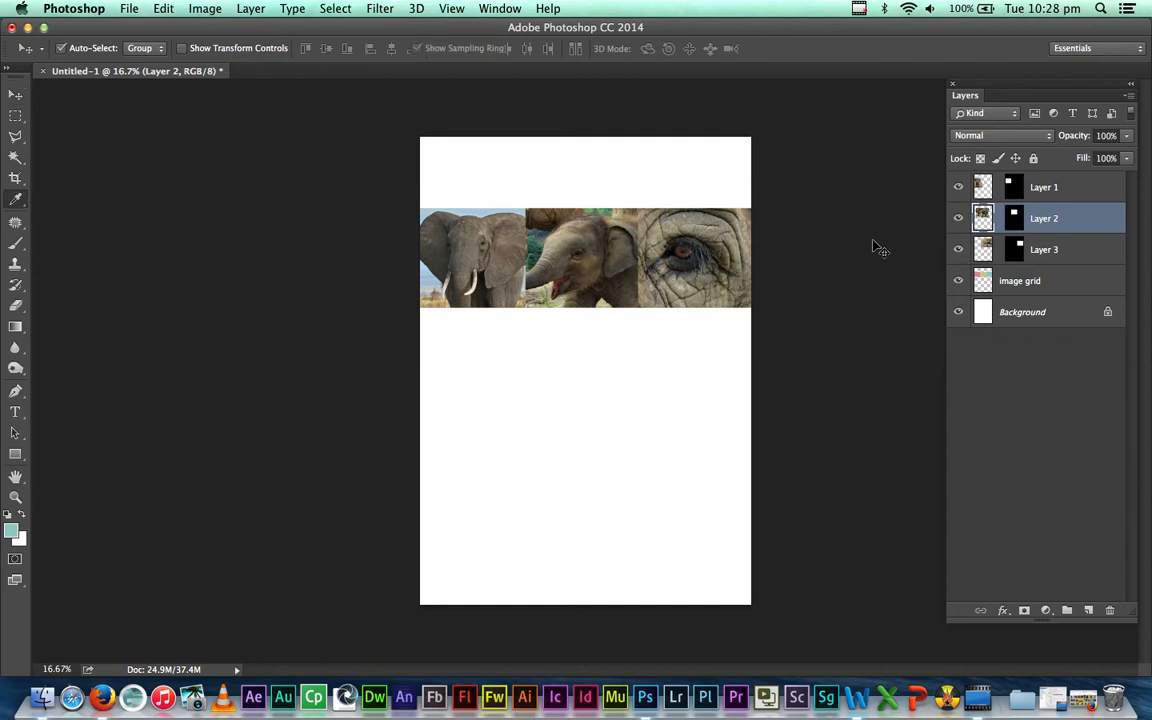
key("super+u")
left_click_drag(707, 181, 517, 316)
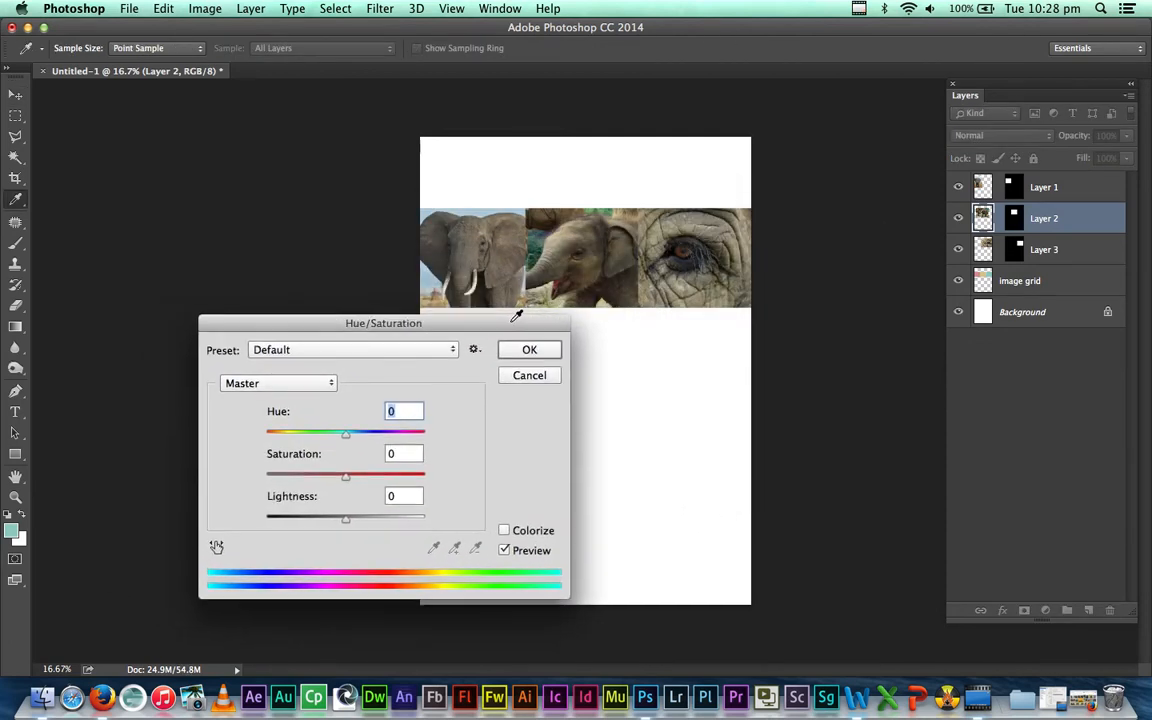
left_click(505, 531)
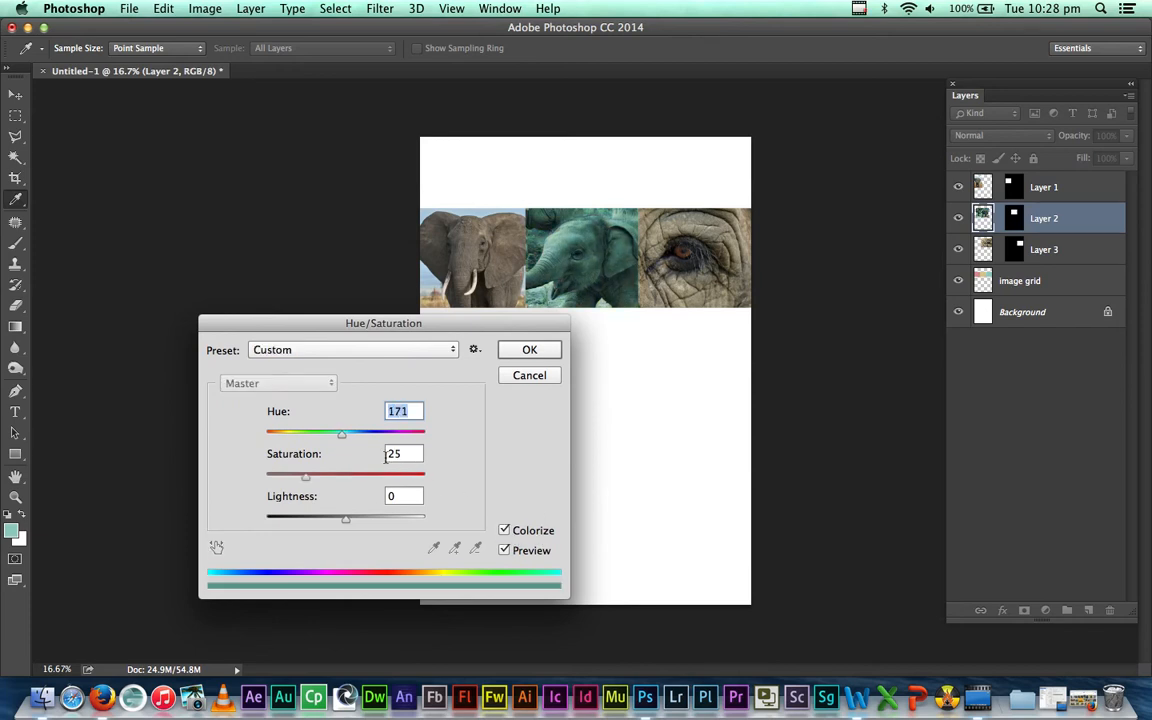
mouse_move(340, 439)
left_mouse_down()
mouse_move(323, 440)
mouse_move(351, 439)
left_mouse_up()
left_click_drag(306, 477, 291, 481)
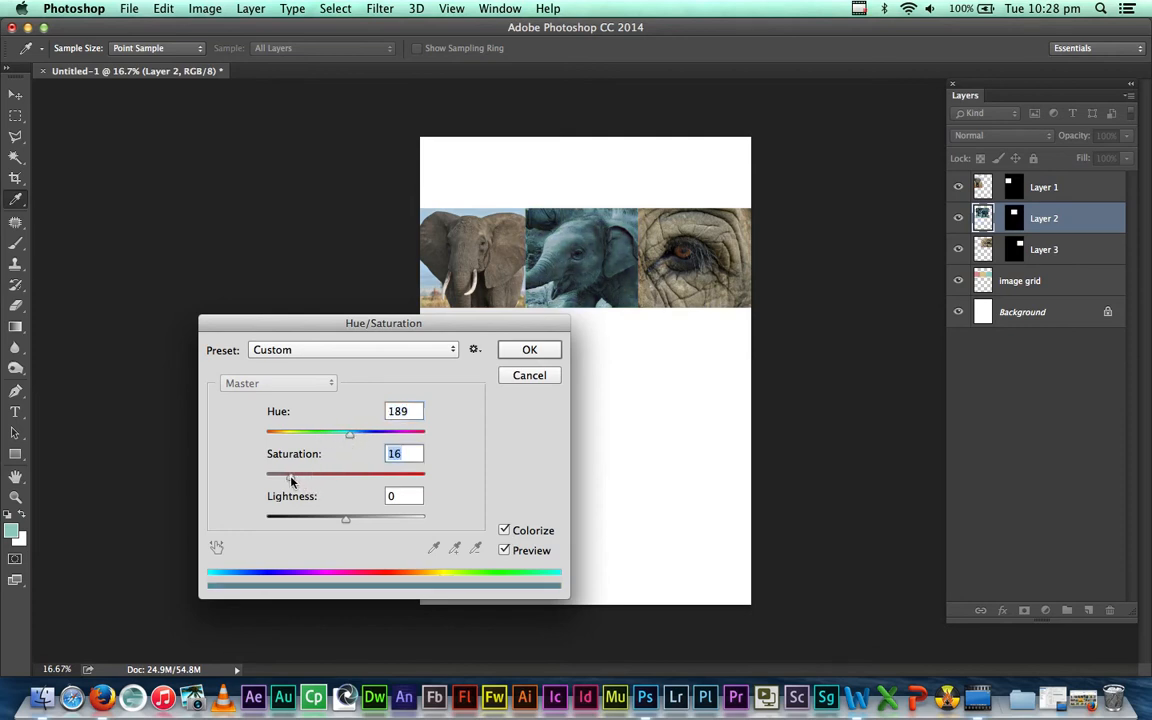
left_click(533, 351)
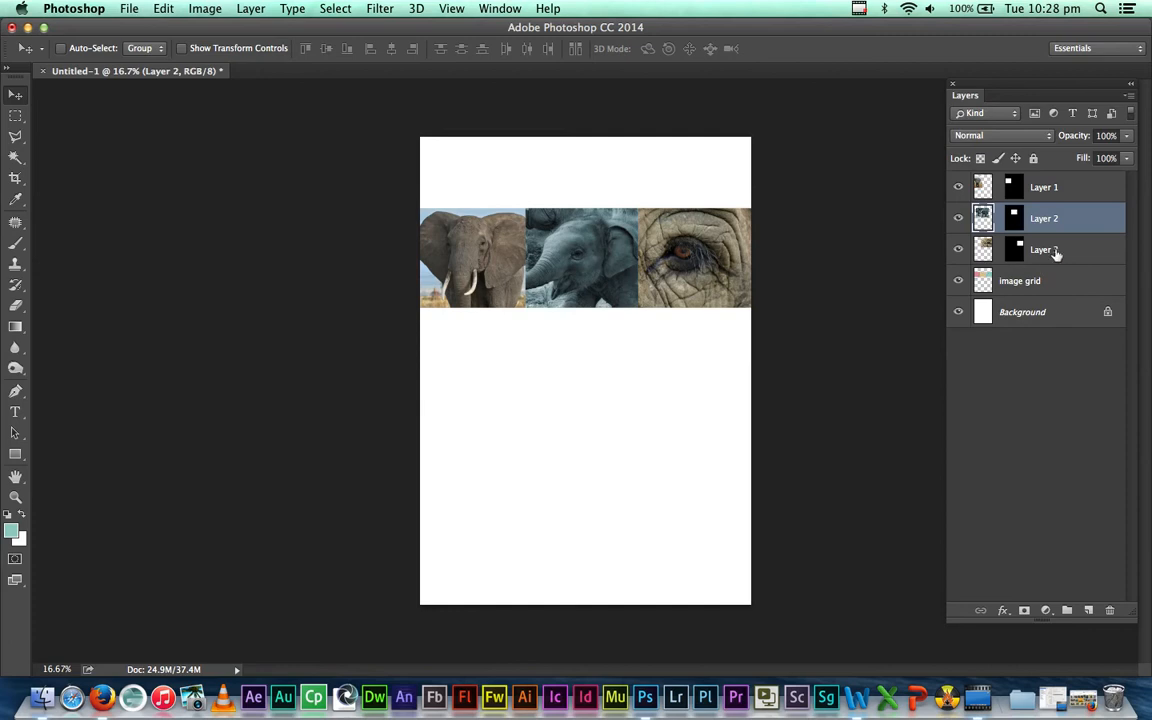
- Group Layer 1, Layer 2, Layer 3 and the image grid layer into a new group named images
left_click(1073, 188)
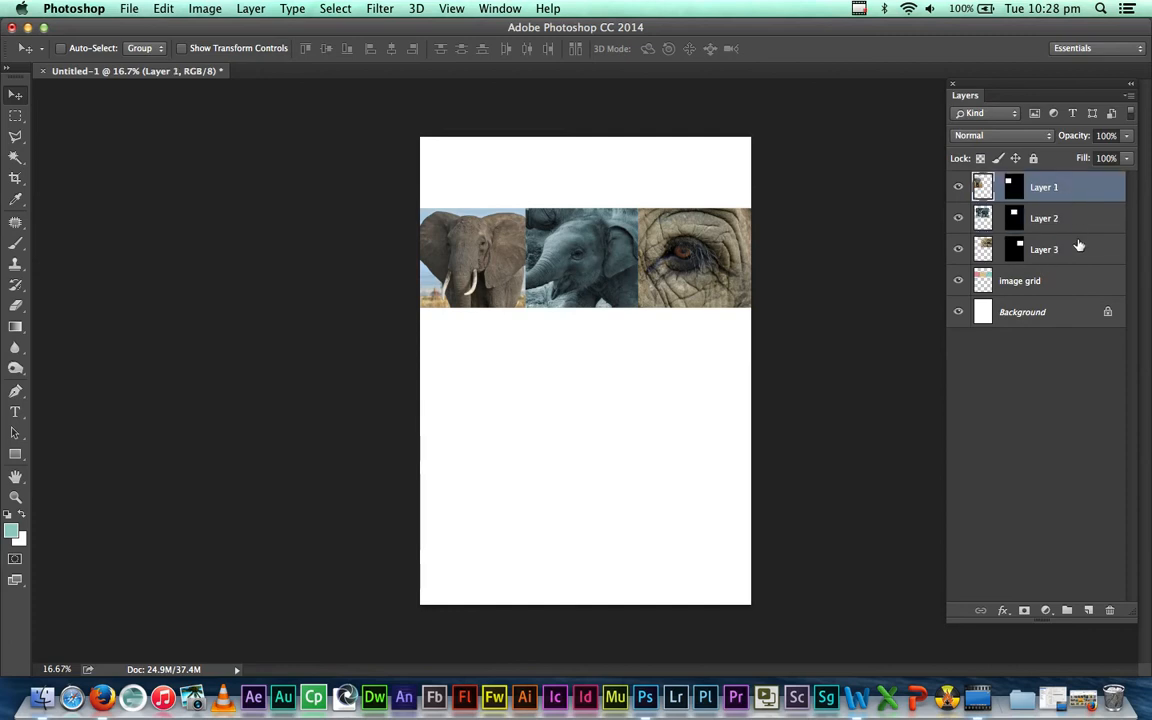
left_click(1072, 284, "shift")
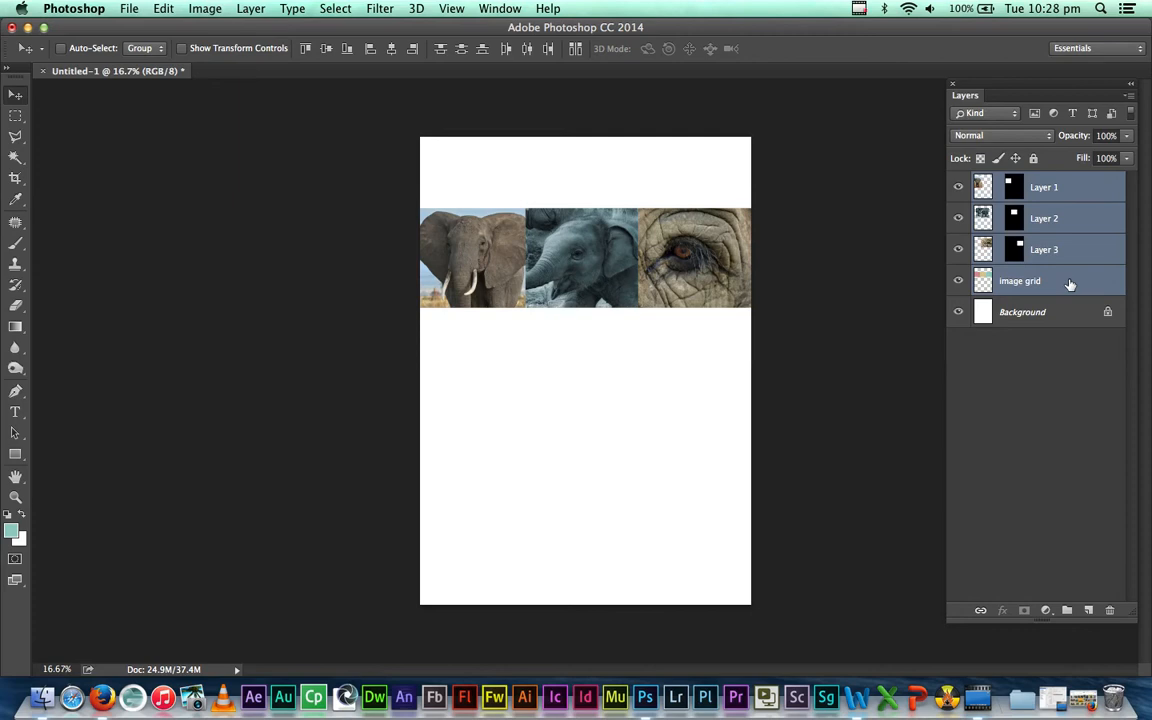
left_click(1129, 97)
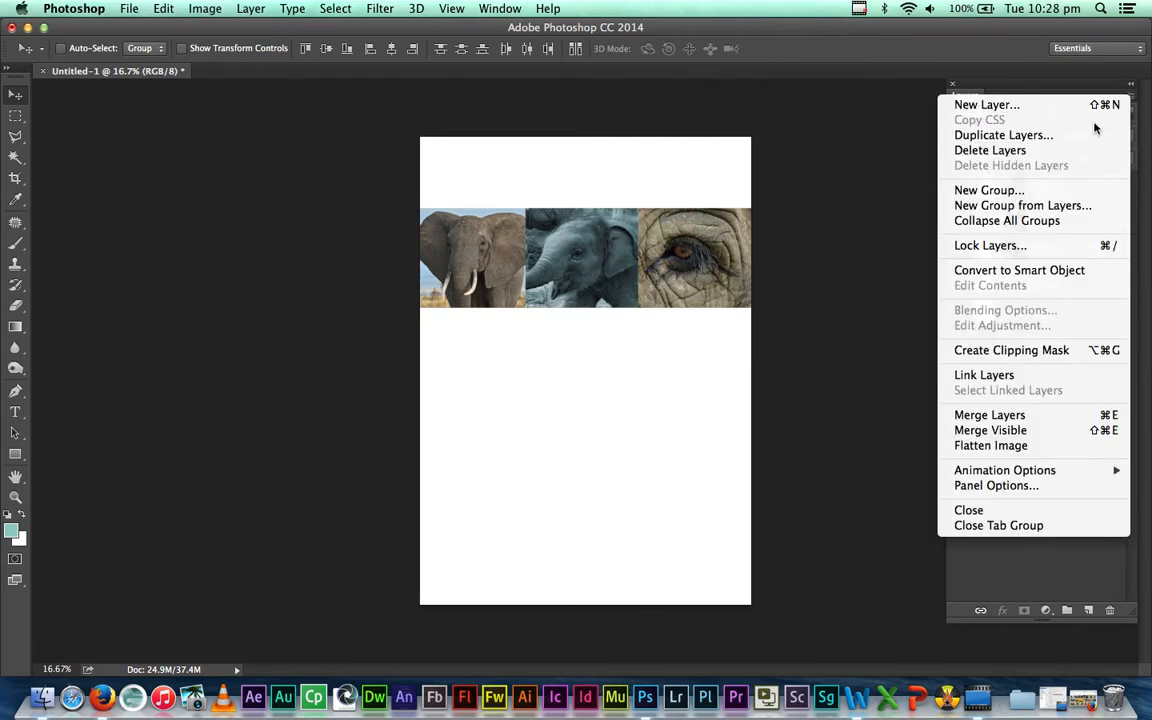
left_click(1072, 207)
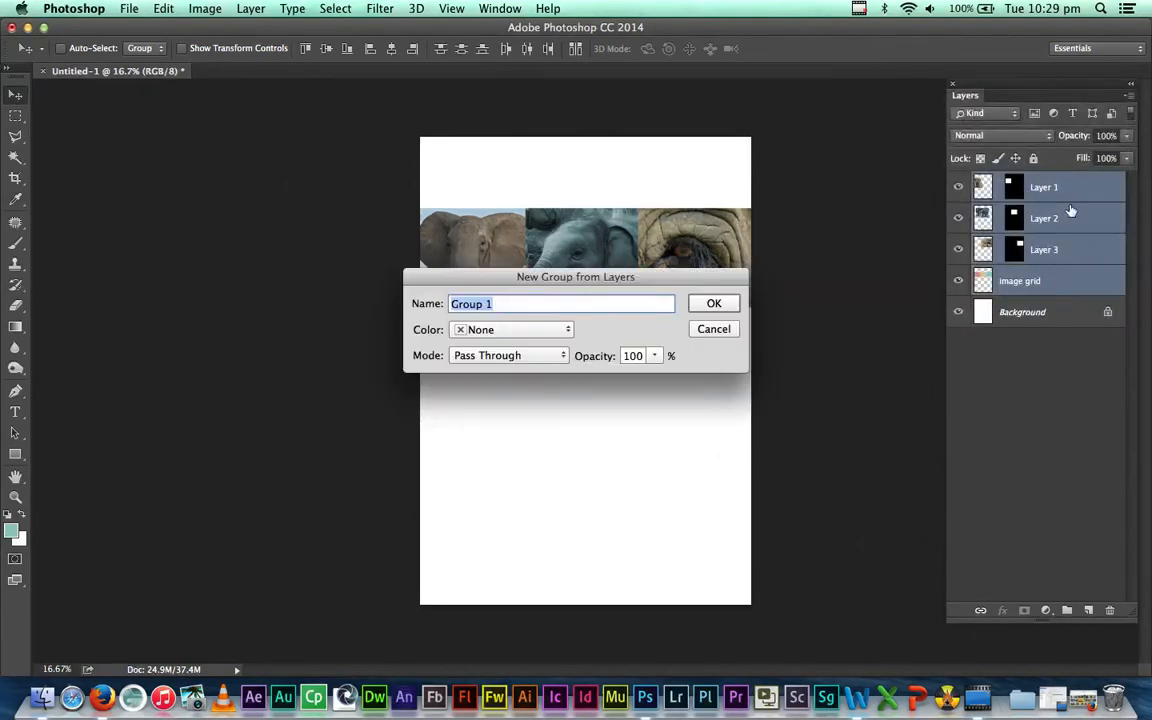
type("images")
key("Return")
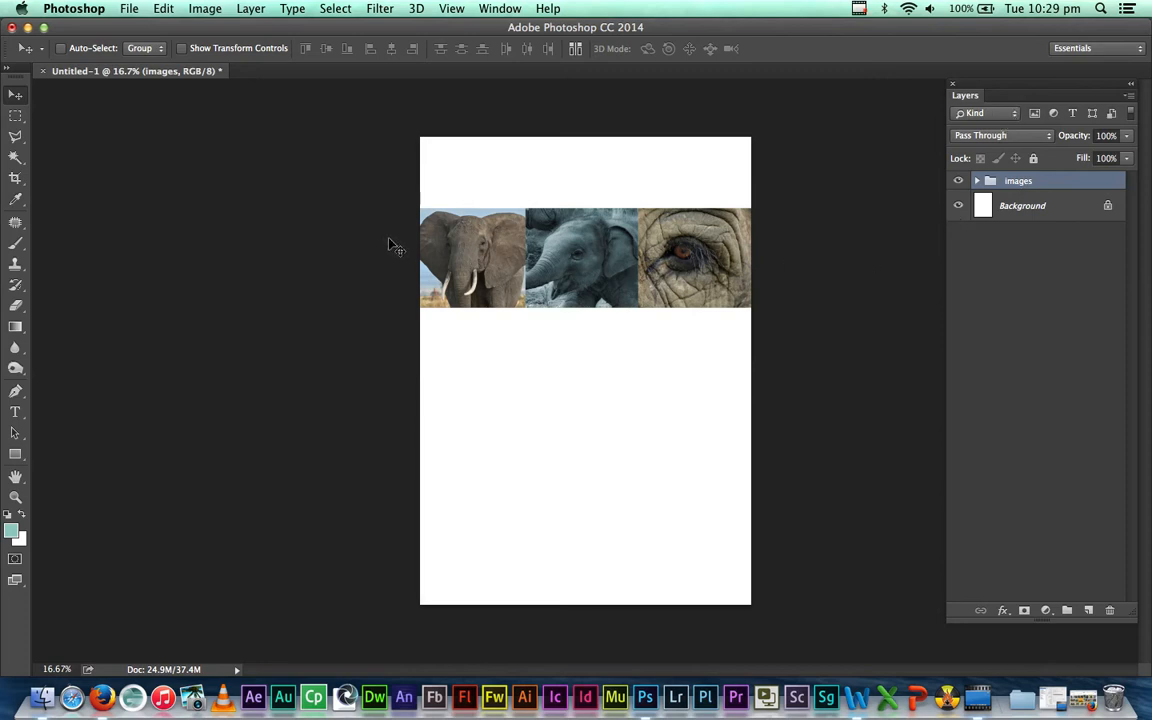
- Choose the Horizontal Type Tool and set the foreground colour to the dark green-grey 283e3b for the text
left_click(15, 411)
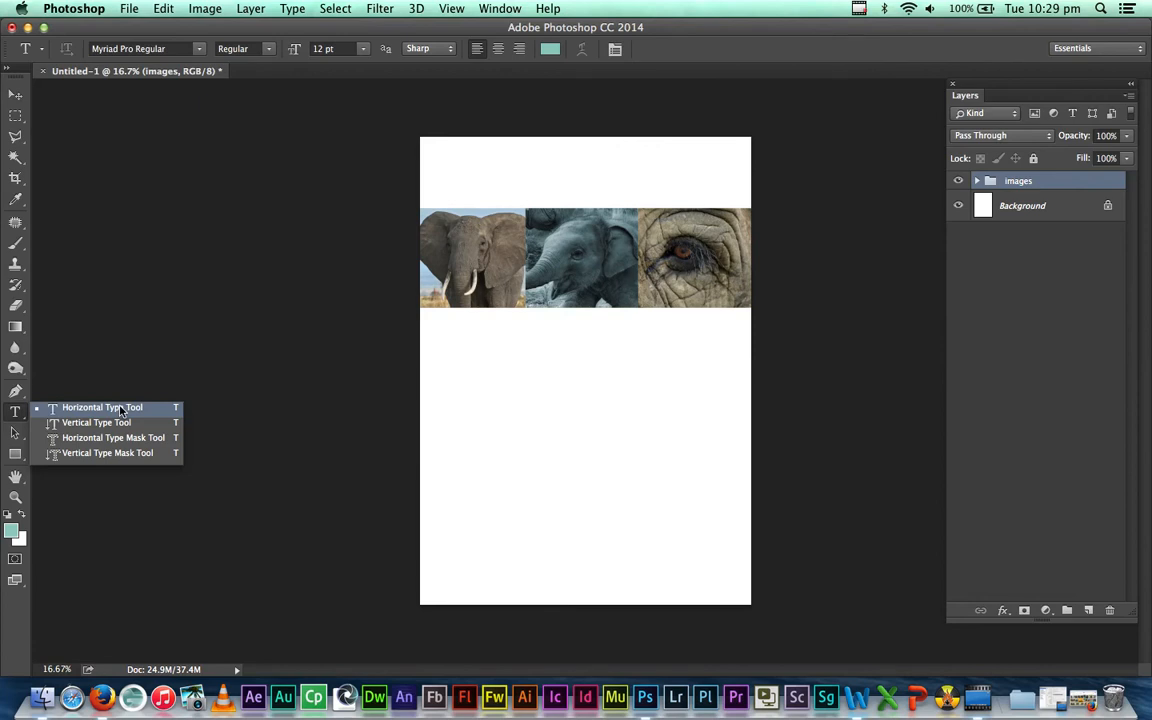
left_click(120, 409)
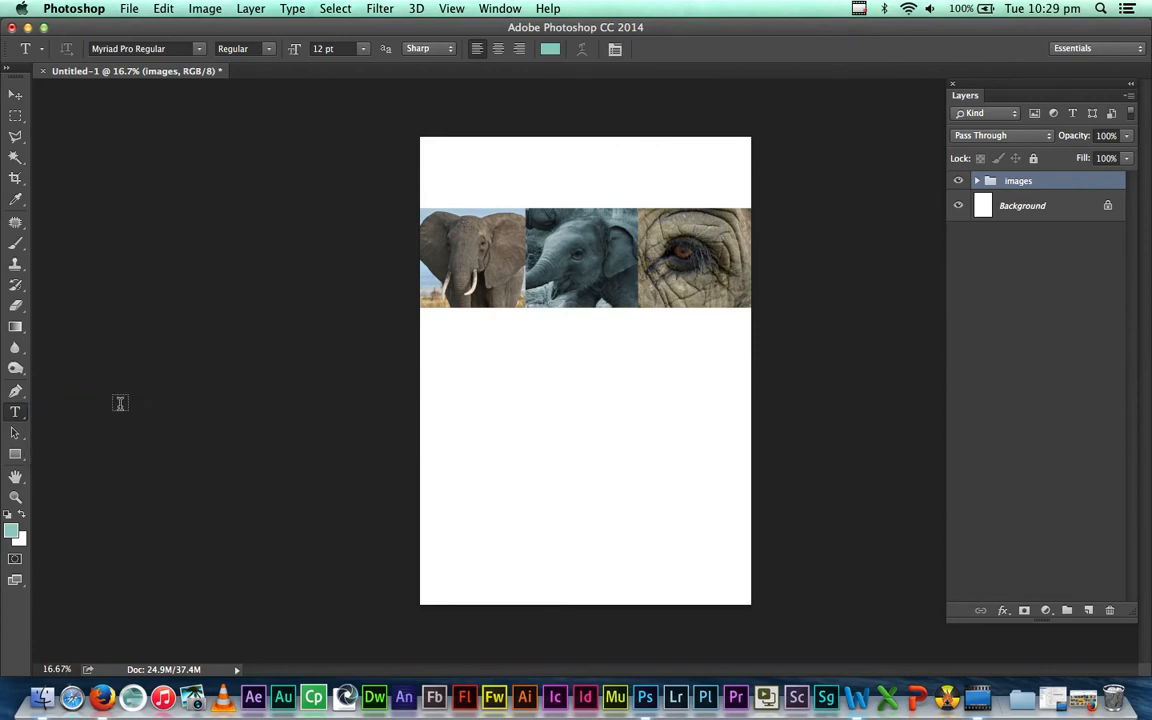
left_click(14, 533)
left_click(509, 343)
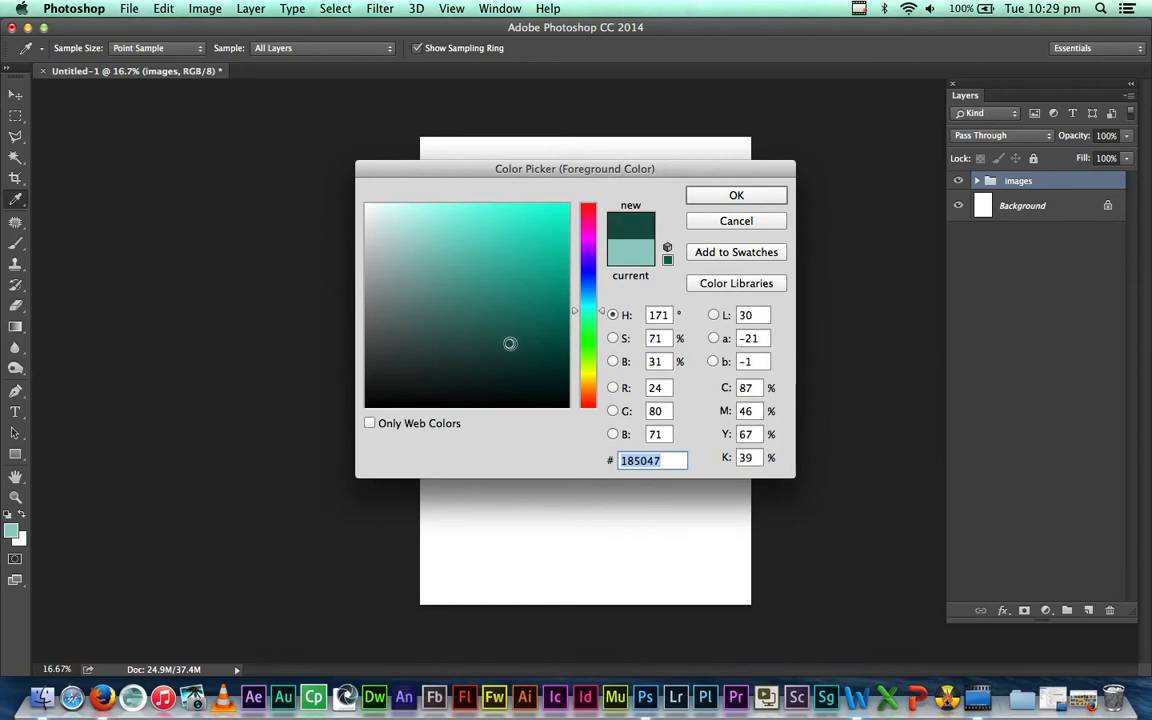
left_click(478, 353)
left_click_drag(465, 346, 438, 359)
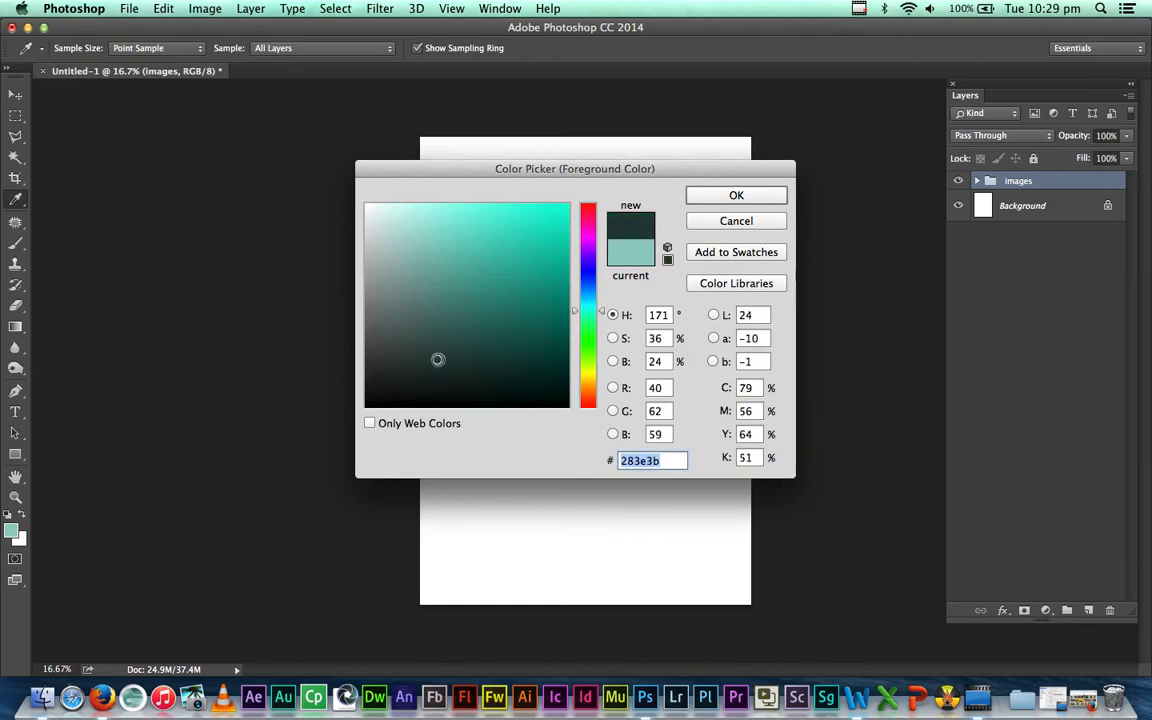
left_click(738, 195)
key("t")
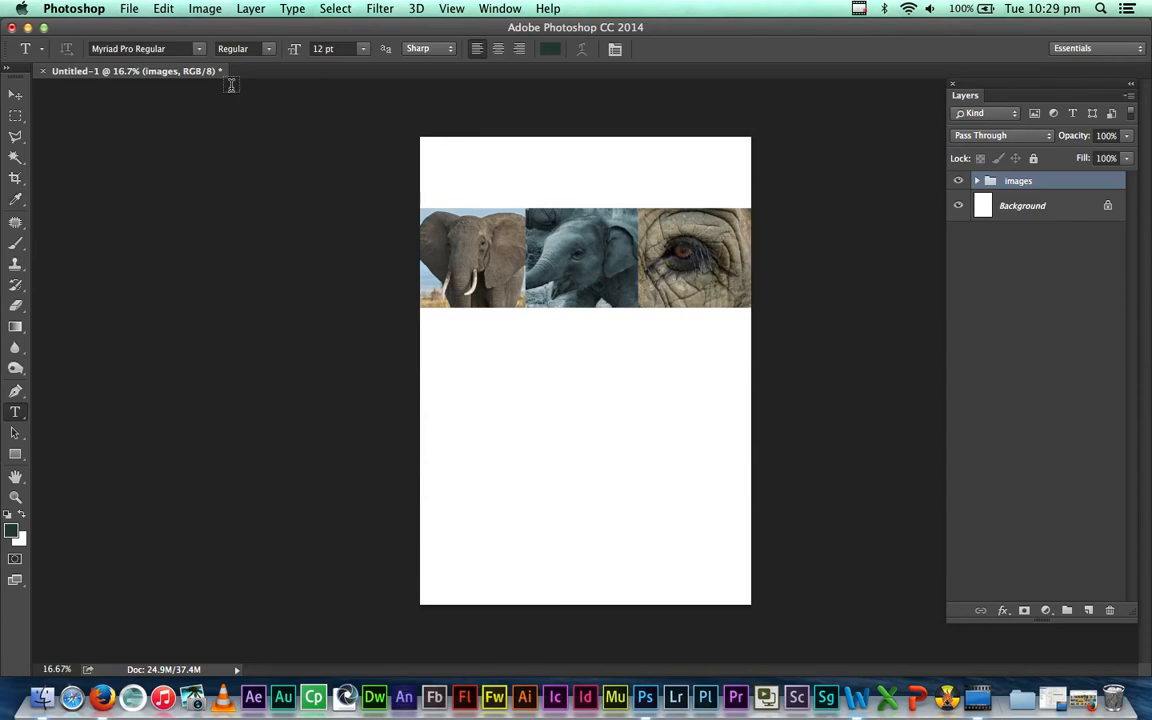
- Set the type font to Gill Sans Bold
left_click(201, 50)
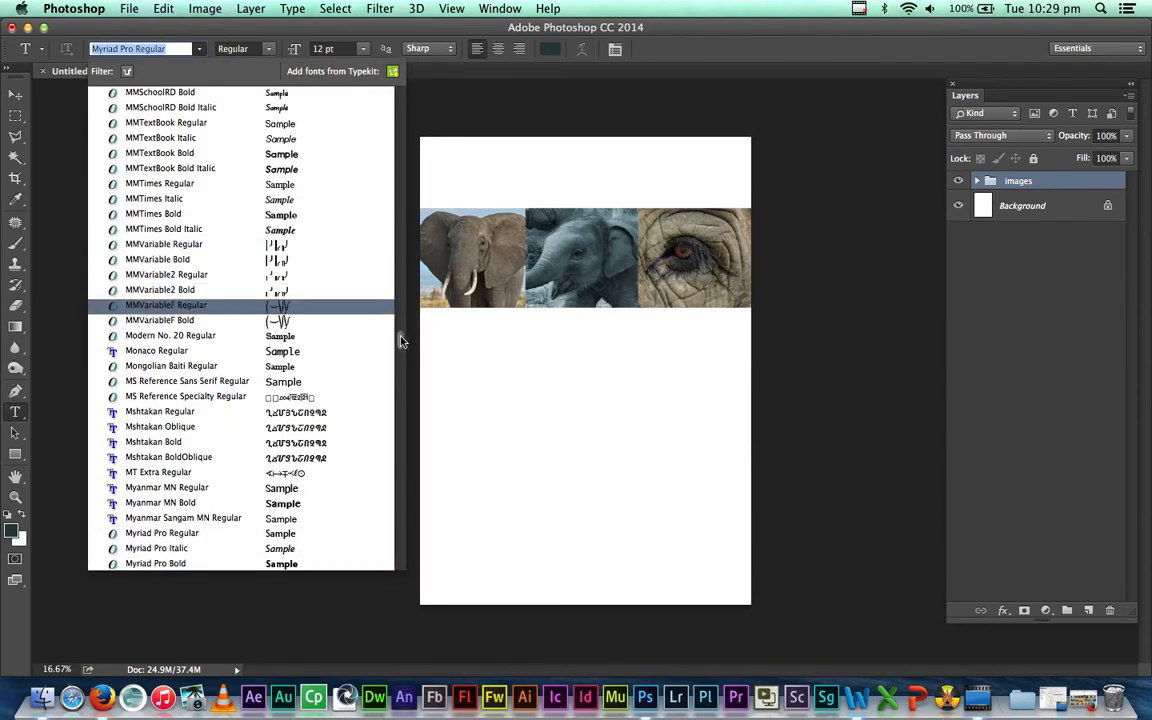
scroll(398, 334, "up", 10)
scroll(398, 204, "up", 15)
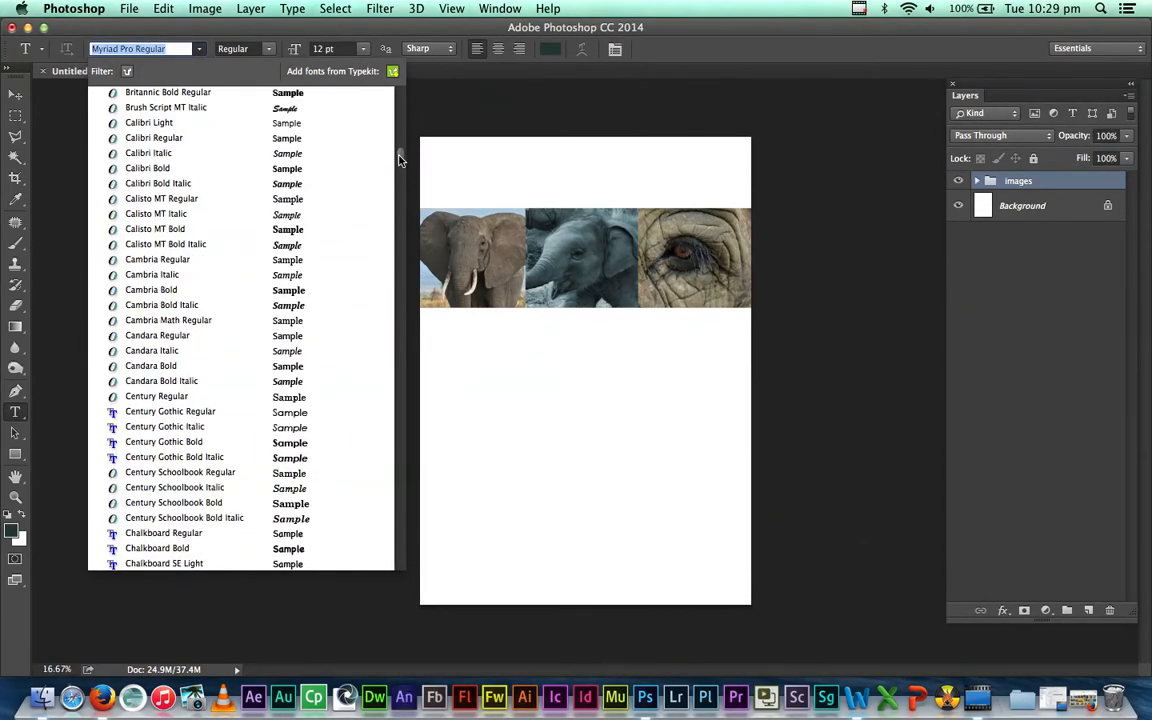
left_click_drag(398, 158, 399, 224)
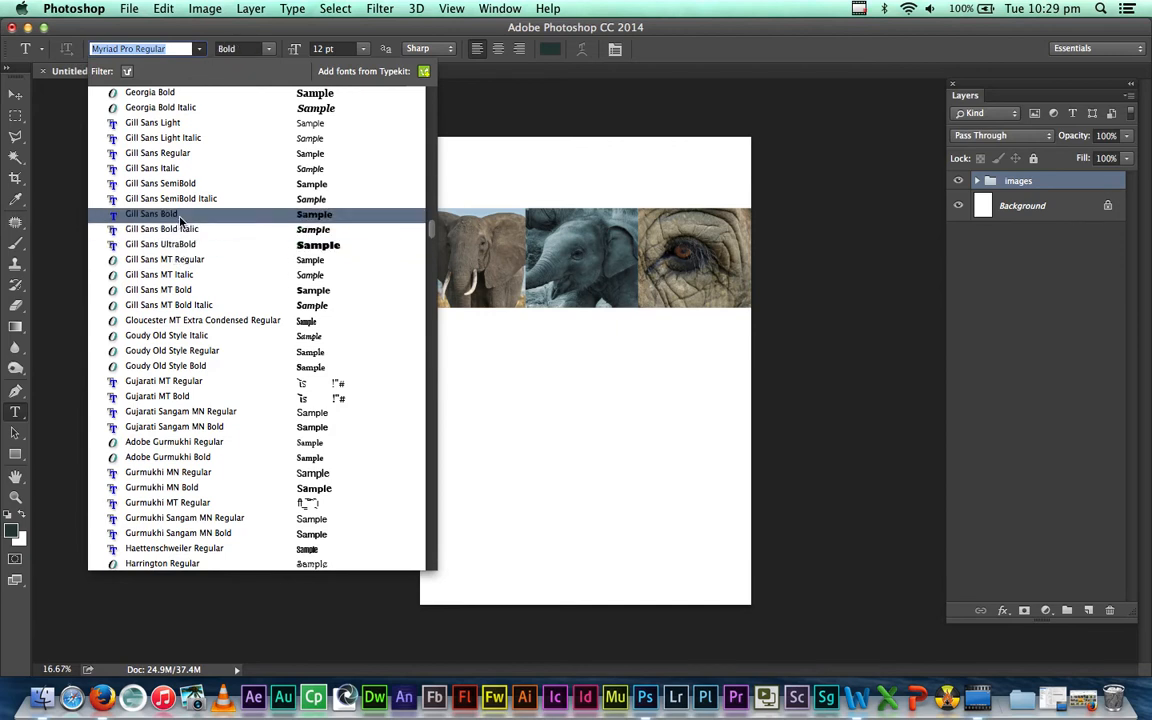
left_click(180, 217)
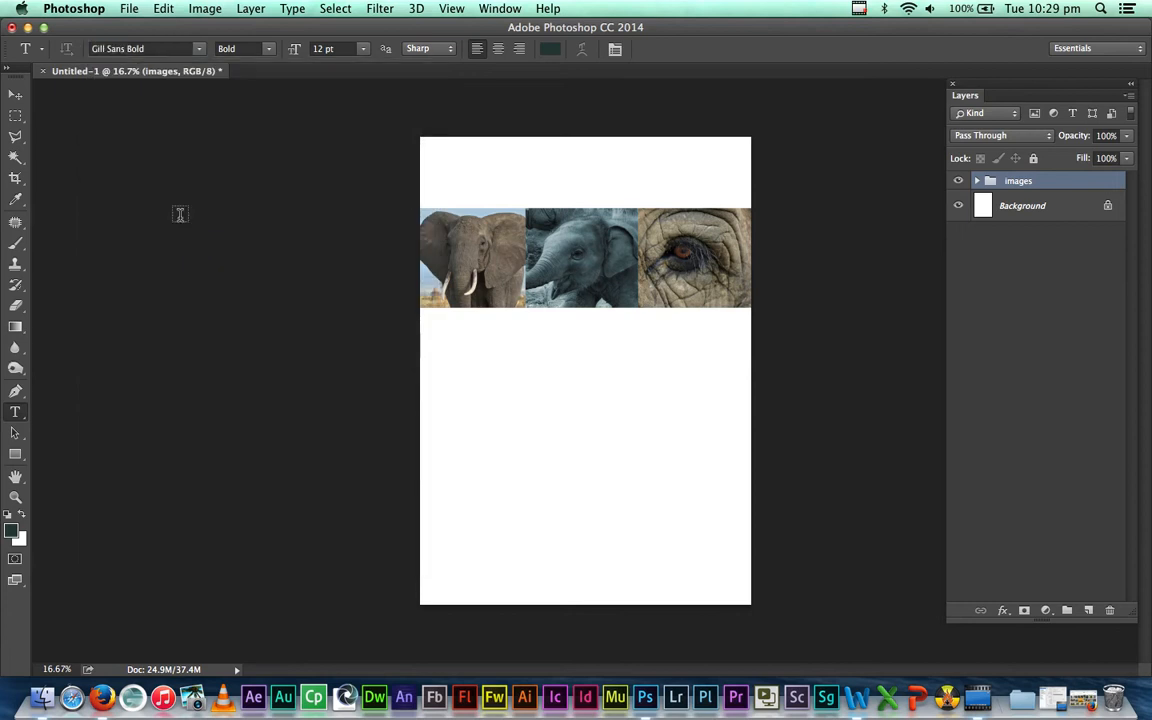
- Add the title "elephant" above the photos, scale it proportionally to about 744%, and position it just above the photo row
left_click(456, 179)
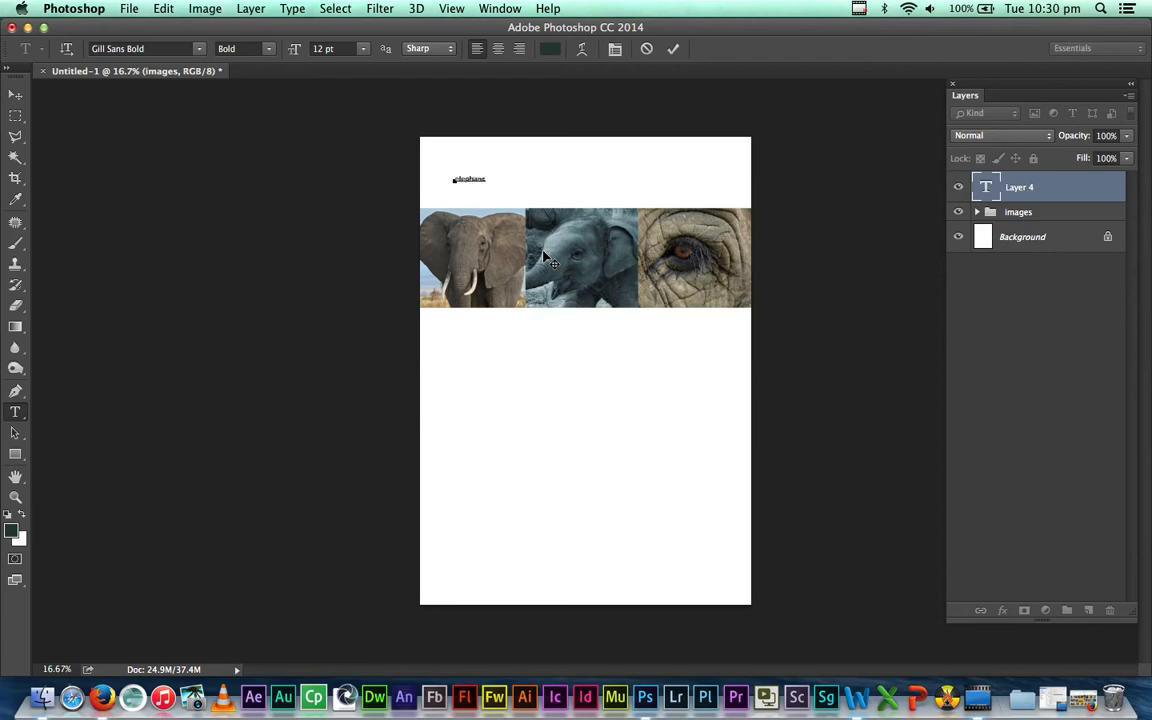
left_click(14, 95)
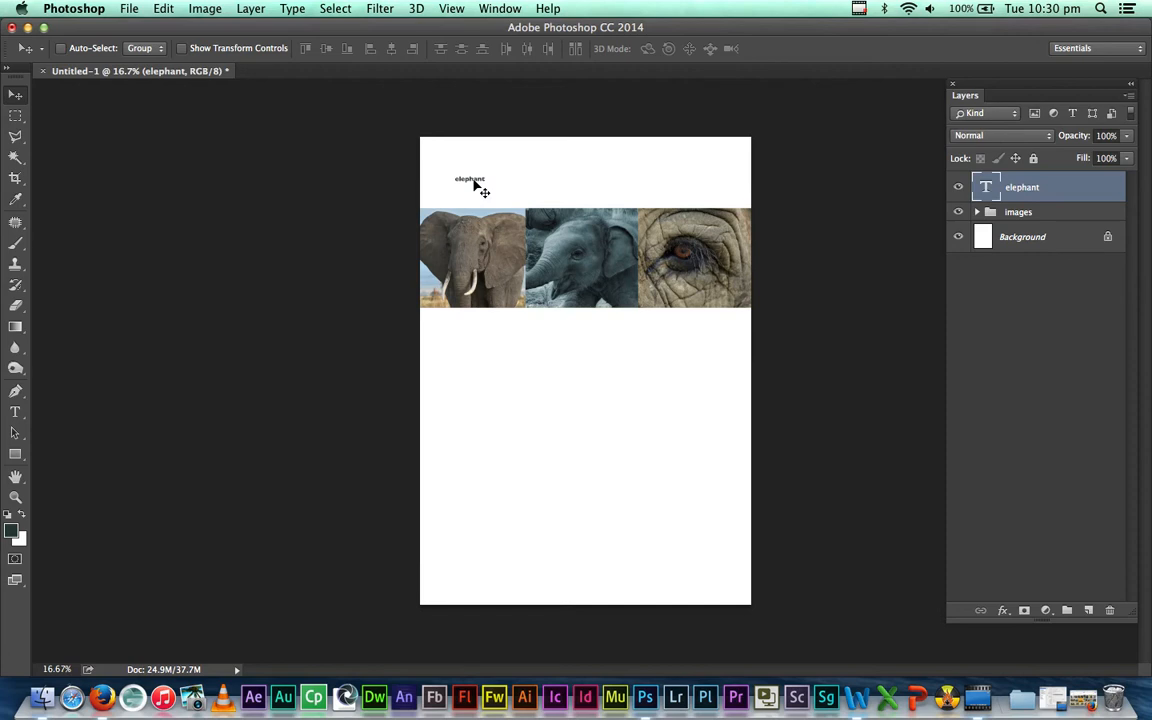
key("ctrl+t")
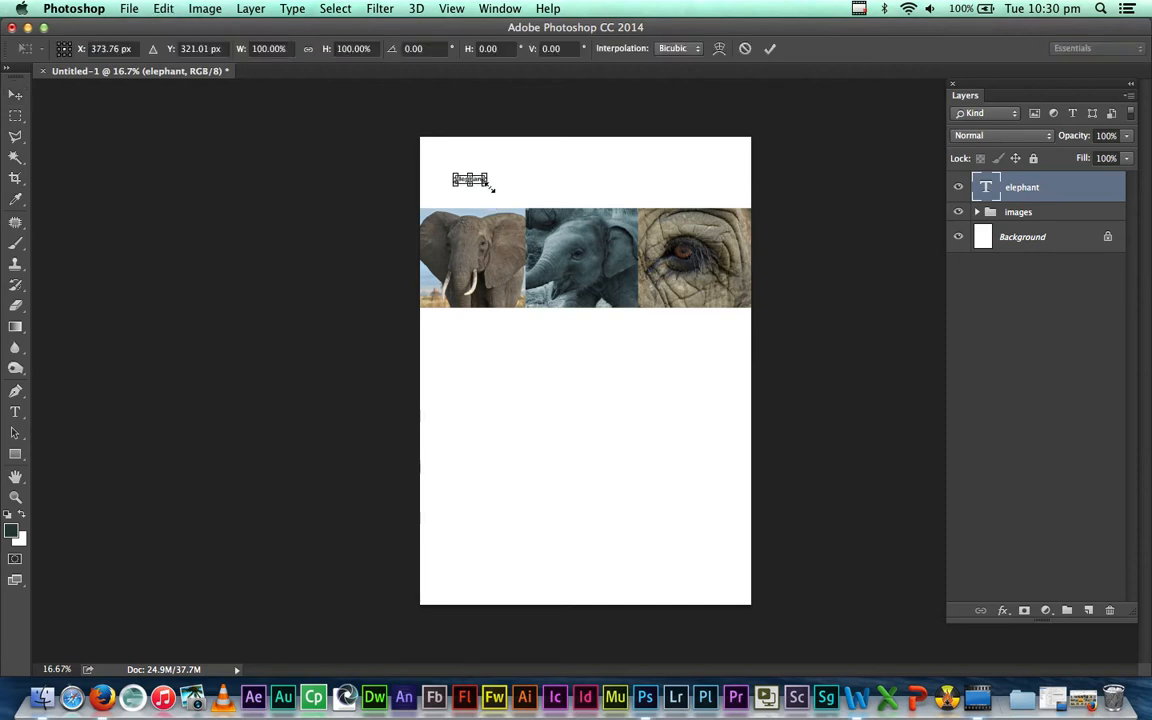
left_click_drag(490, 187, 683, 259)
left_click_drag(604, 219, 592, 198)
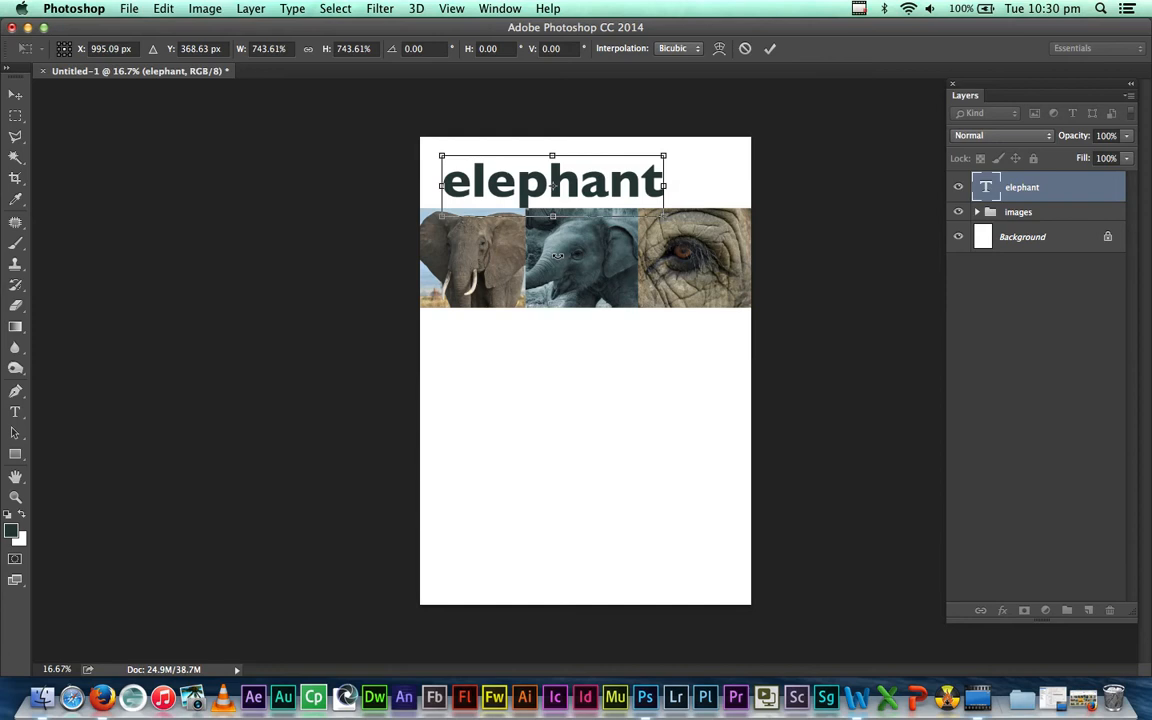
key("Return")
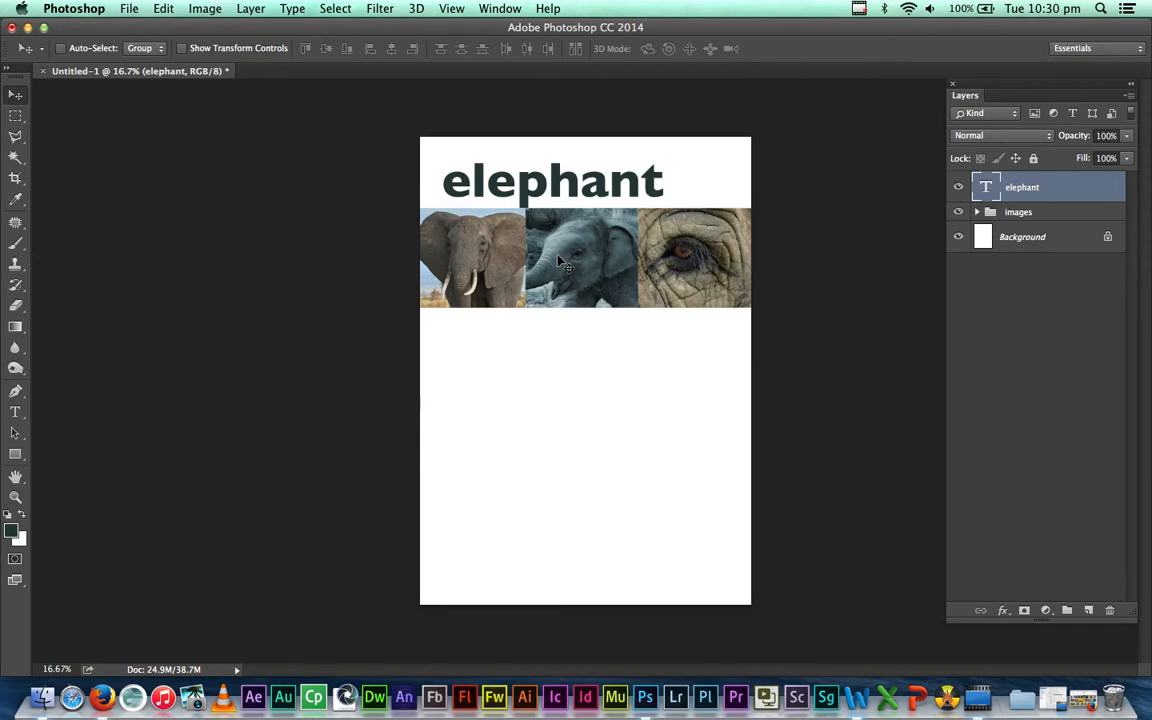
- Open the Character panel for the elephant title and place it beside the page, clear of the artwork
left_click(16, 413)
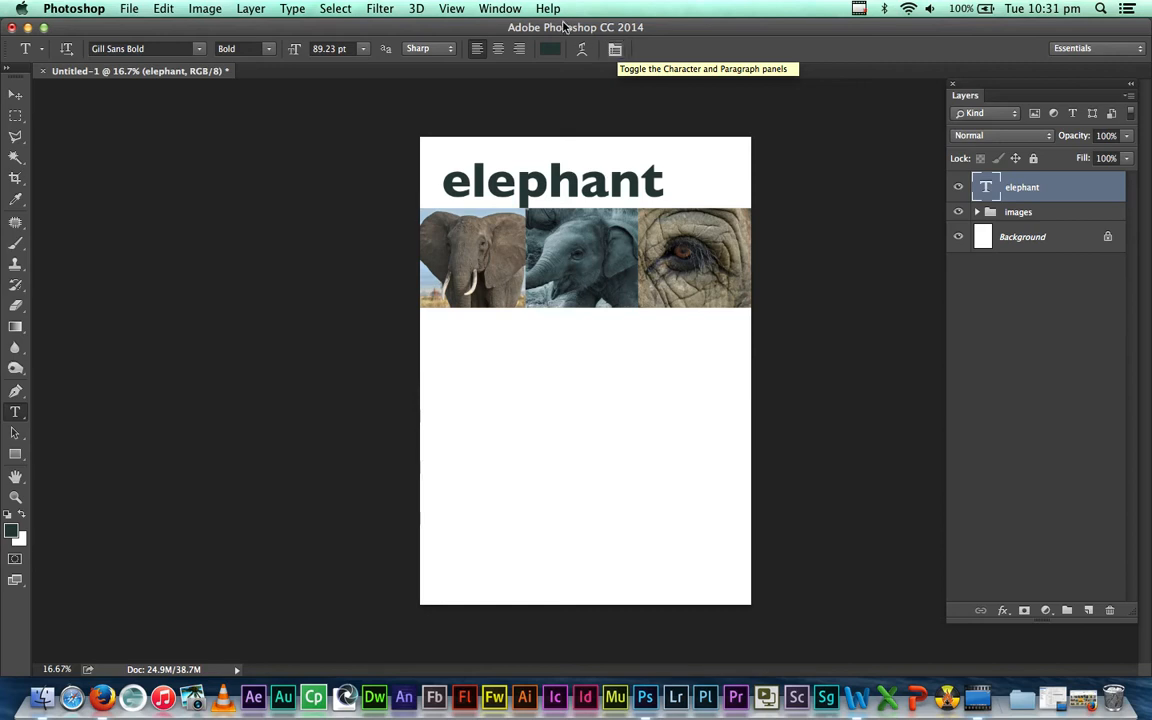
left_click(500, 9)
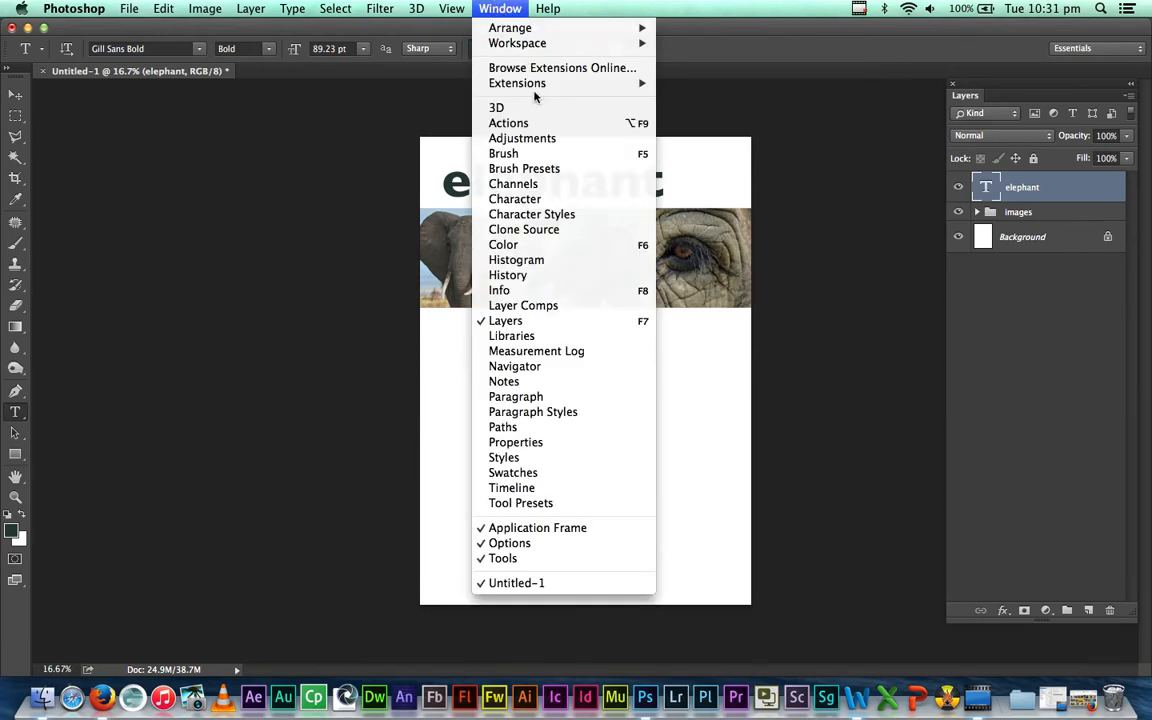
left_click(591, 205)
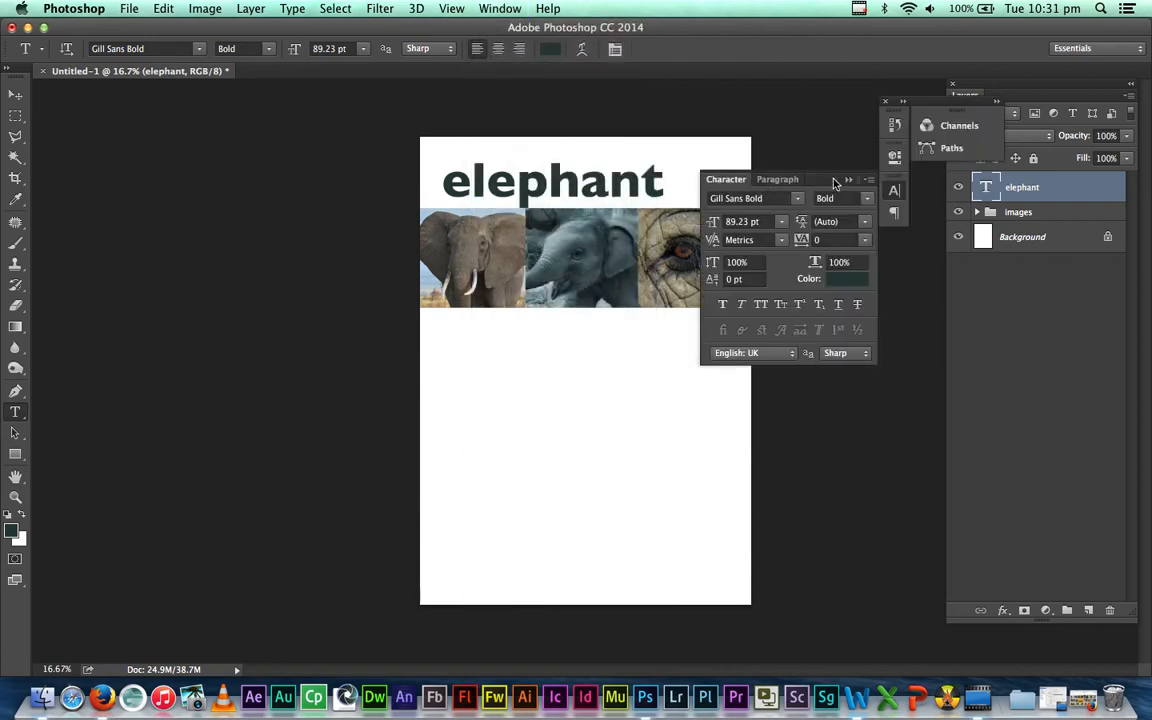
left_click_drag(815, 180, 311, 184)
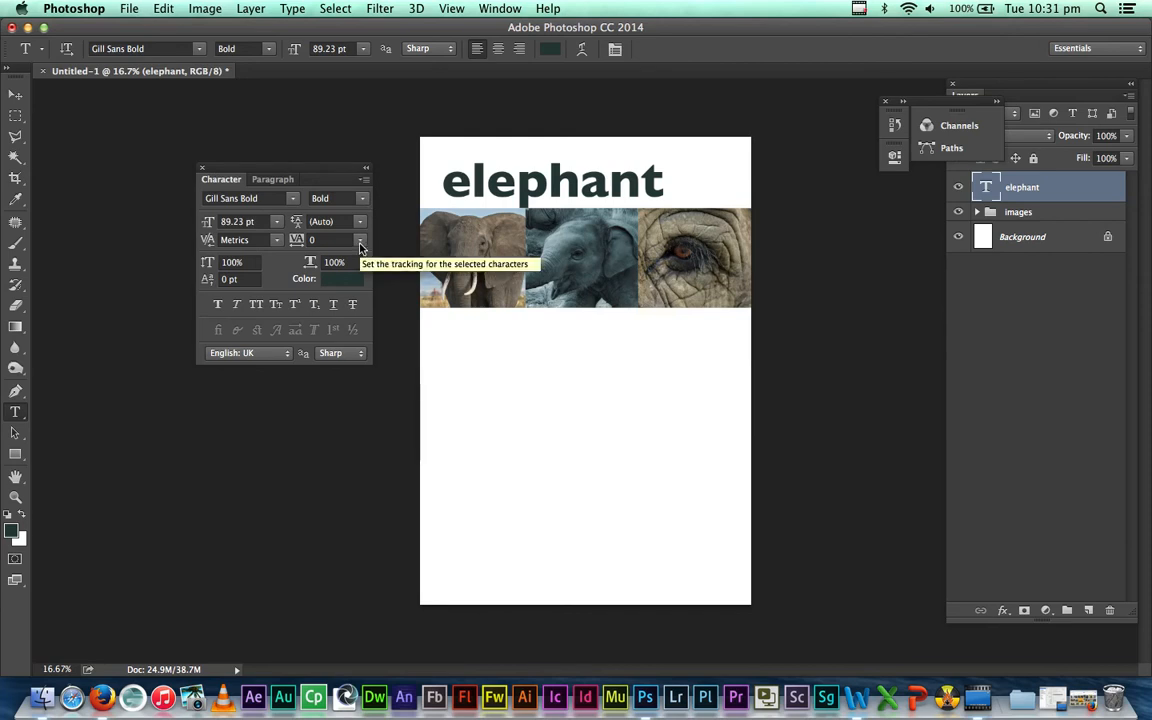
- Try tracking values of -75, -25 and 100 on the elephant title
left_click(360, 246)
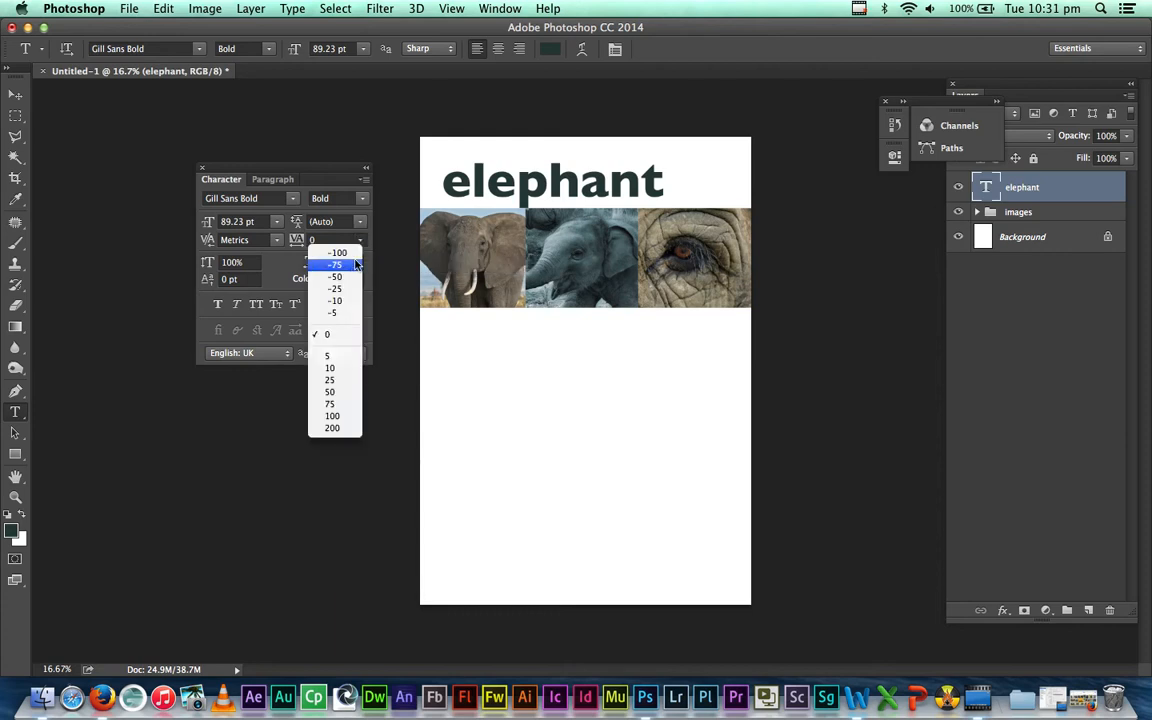
left_click(335, 264)
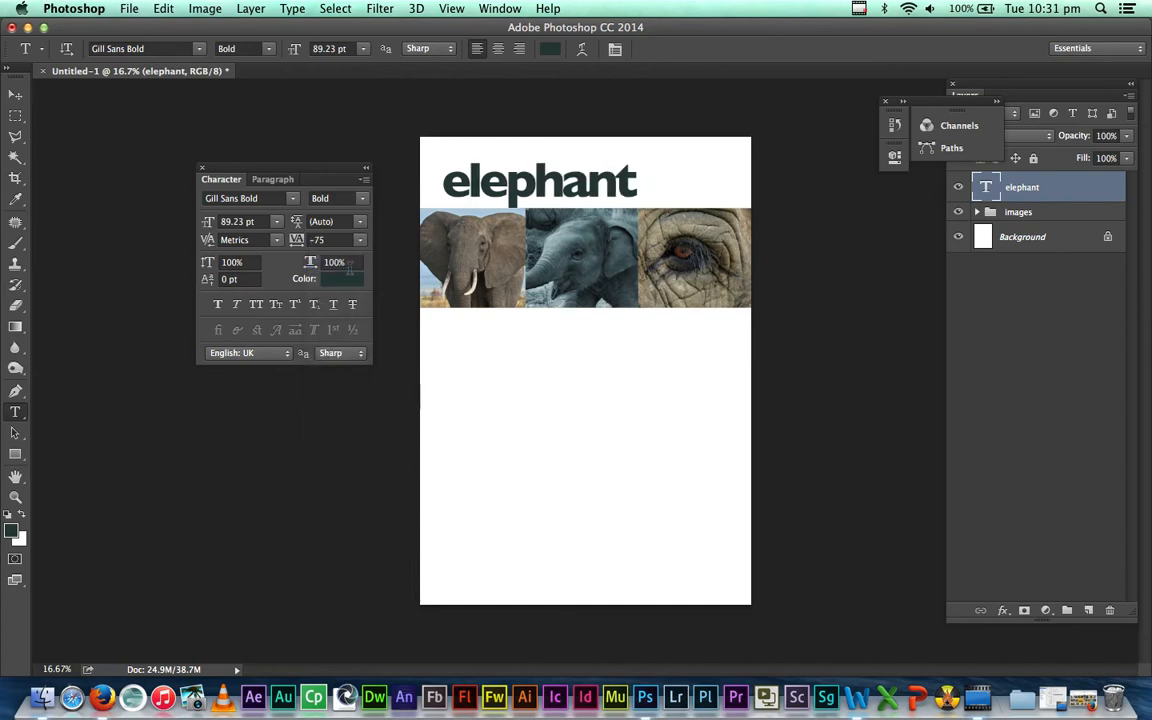
left_click(362, 245)
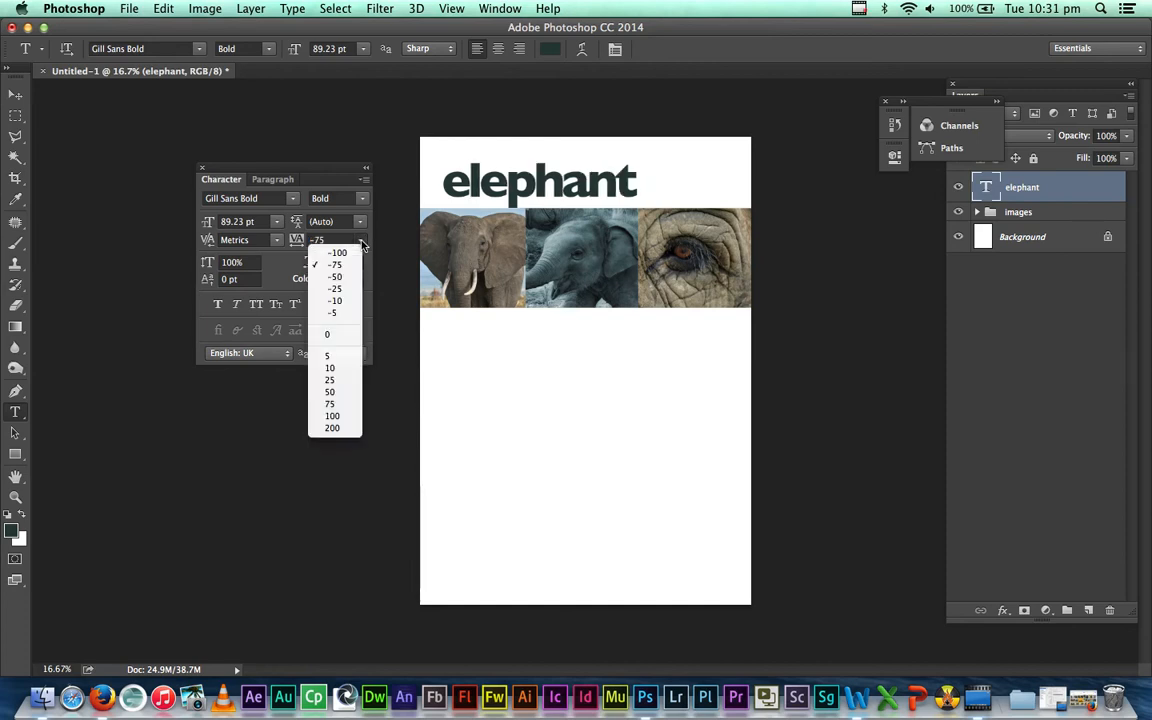
left_click(348, 290)
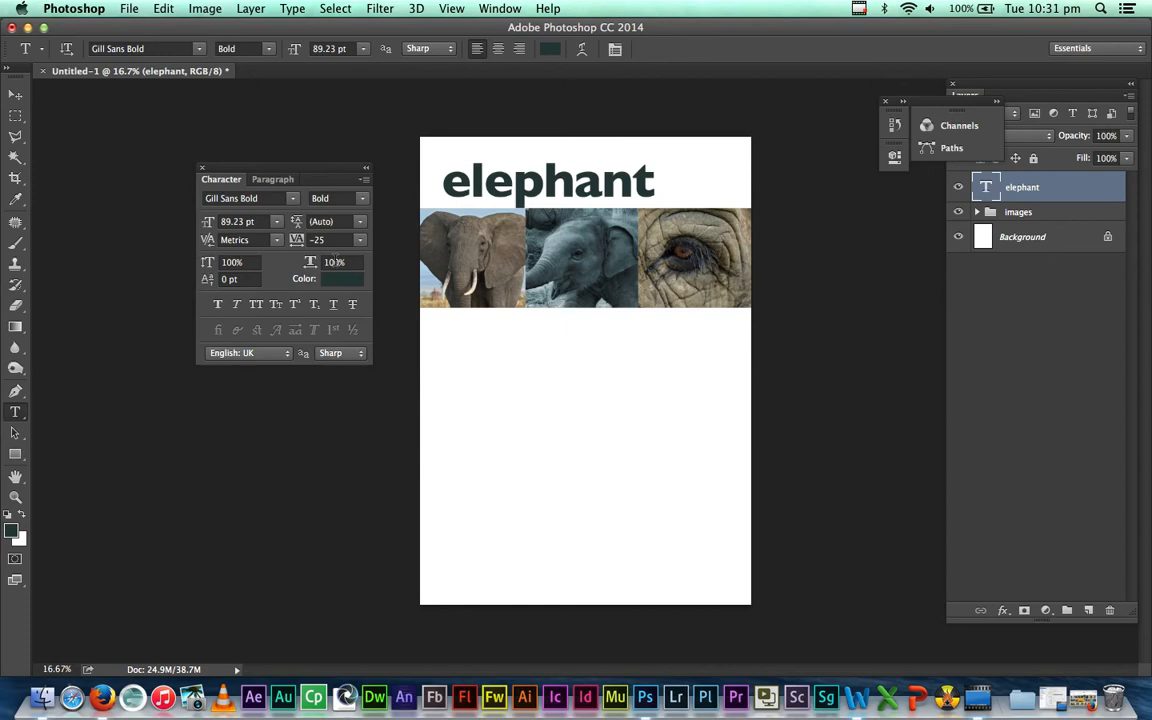
left_click(362, 245)
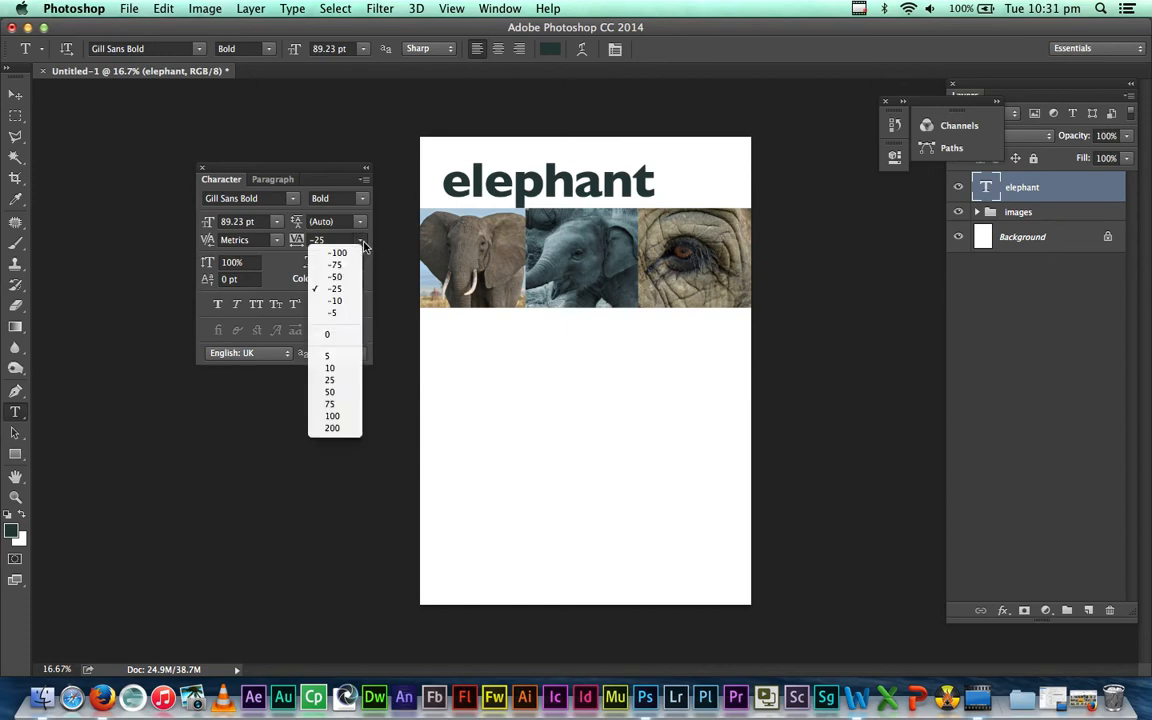
left_click(333, 416)
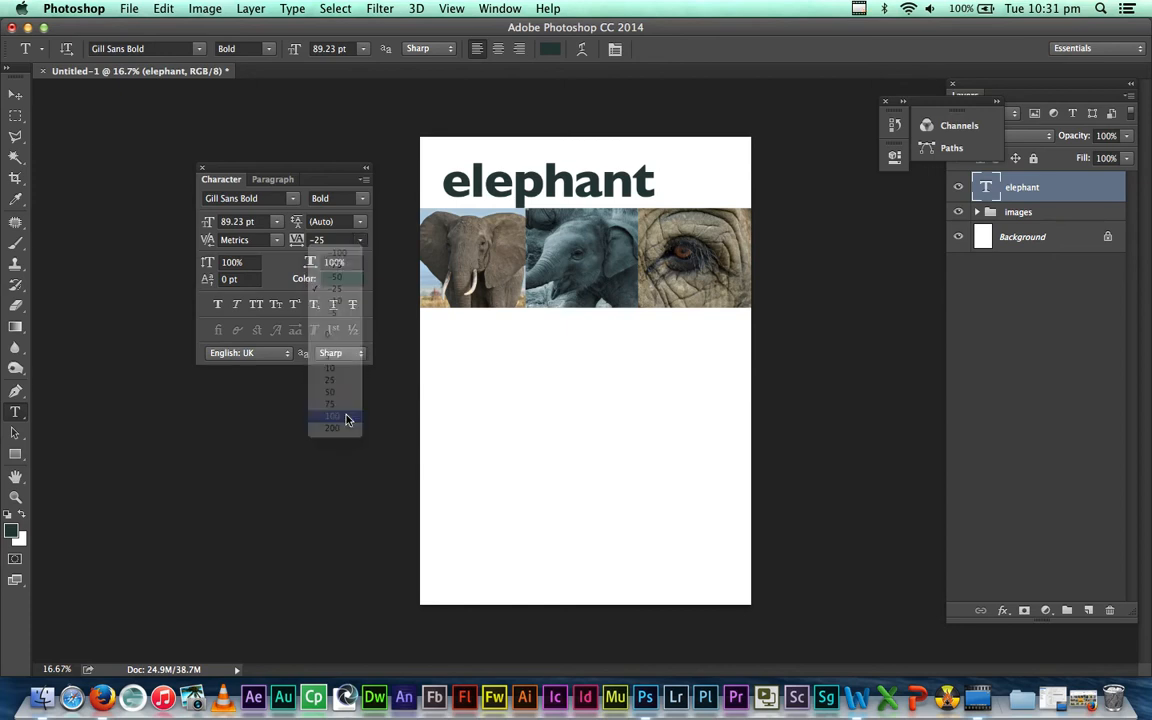
- Set the elephant title's tracking to -50
left_click(359, 240)
left_click(348, 278)
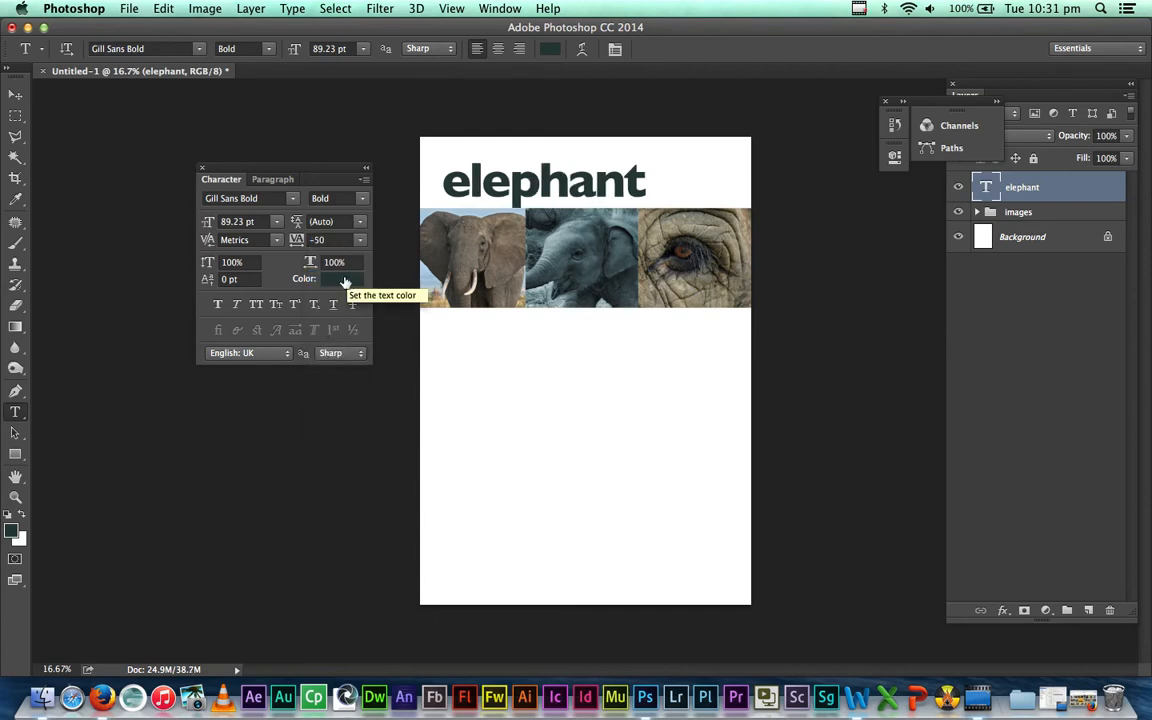
- Try the teal text colour #39998a on the elephant title
left_click(341, 280)
left_click(494, 283)
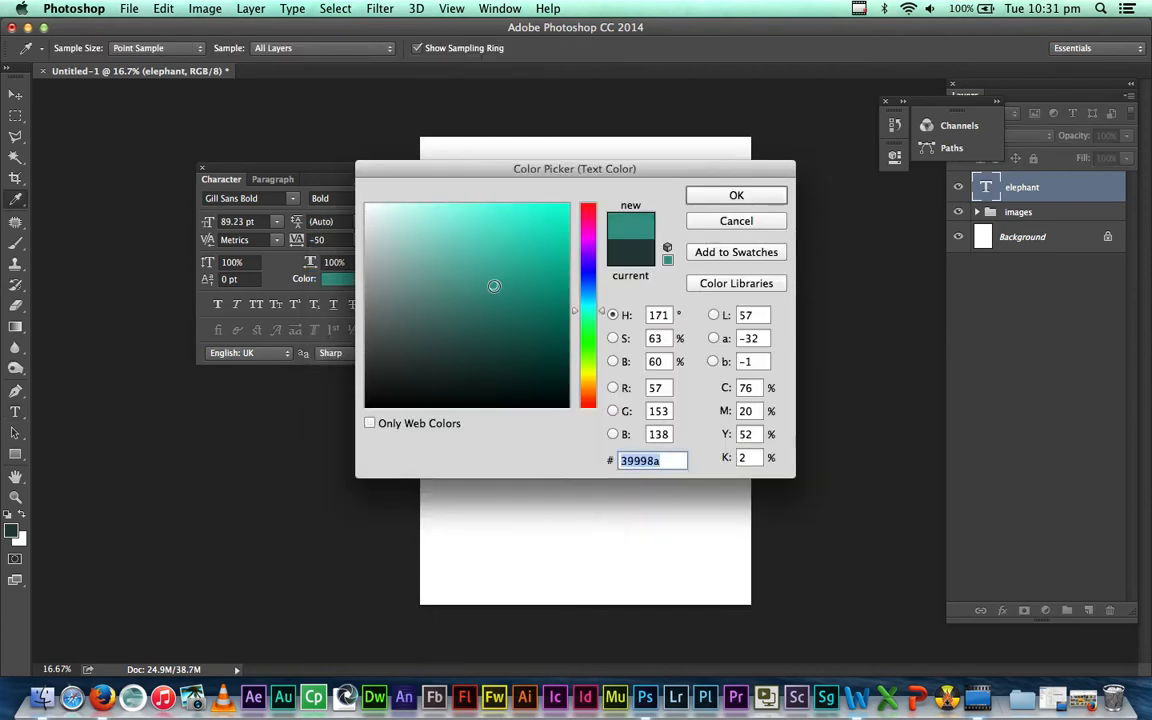
left_click(736, 195)
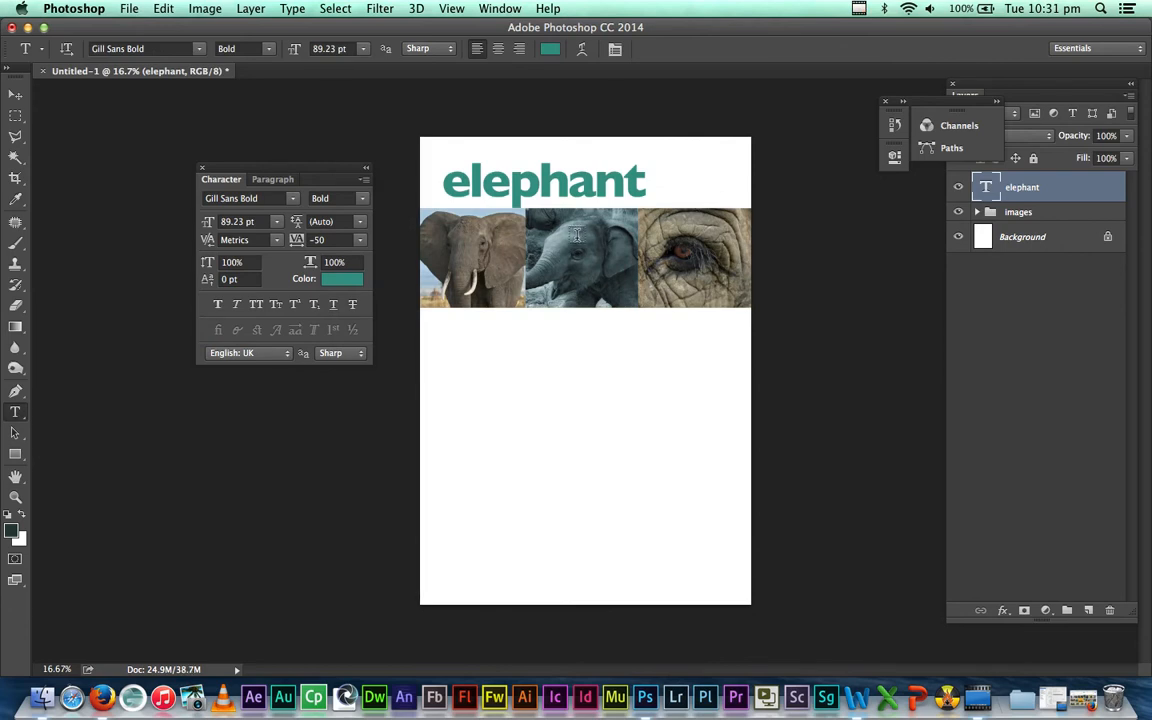
- Try recolouring the elephant title with a dark blue-grey sampled from the middle photo and a beige sampled from the eye photo
left_click(15, 198)
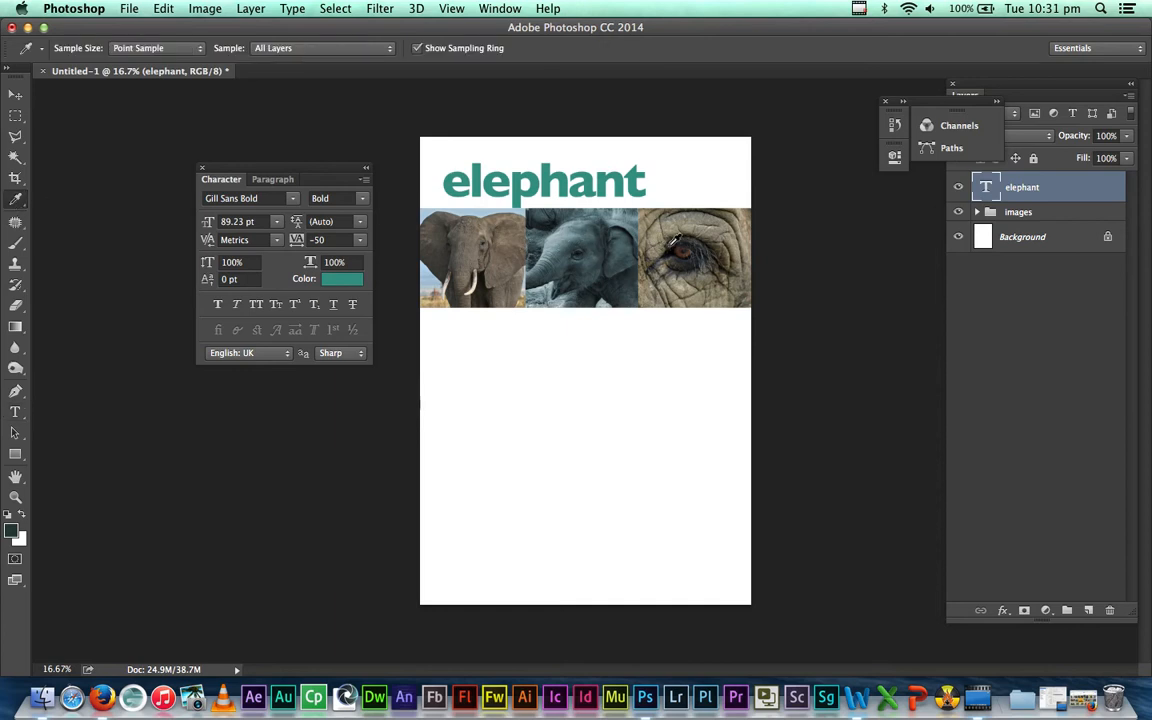
left_click(465, 254)
left_click(604, 244)
key("alt+BackSpace")
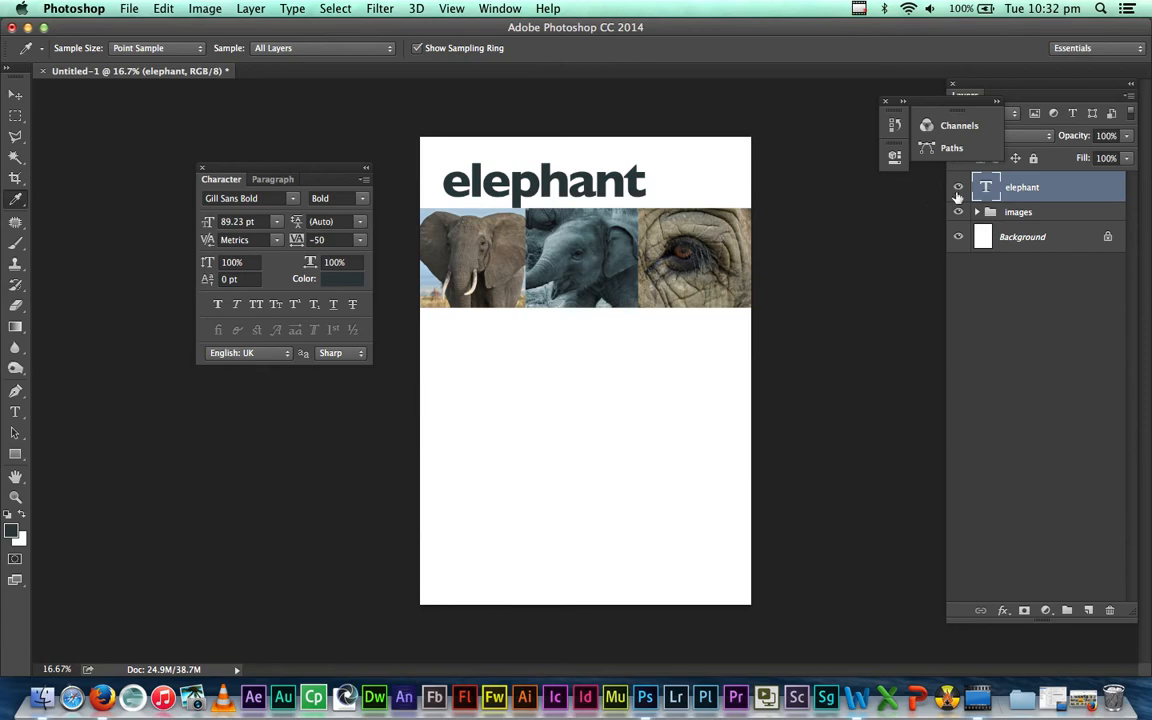
left_click(690, 224)
key("alt+BackSpace")
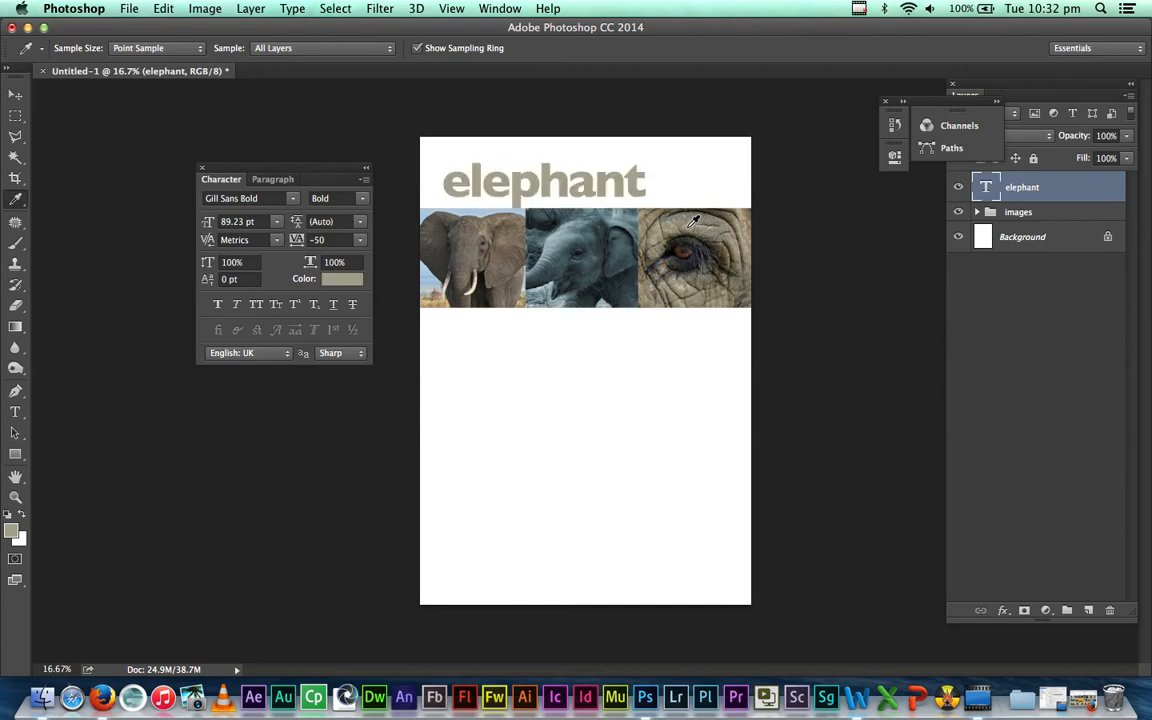
- Recolour the elephant title with a dark grey-brown sampled from the forehead of the adult elephant in the first photo
left_click(468, 231)
key("alt+BackSpace")
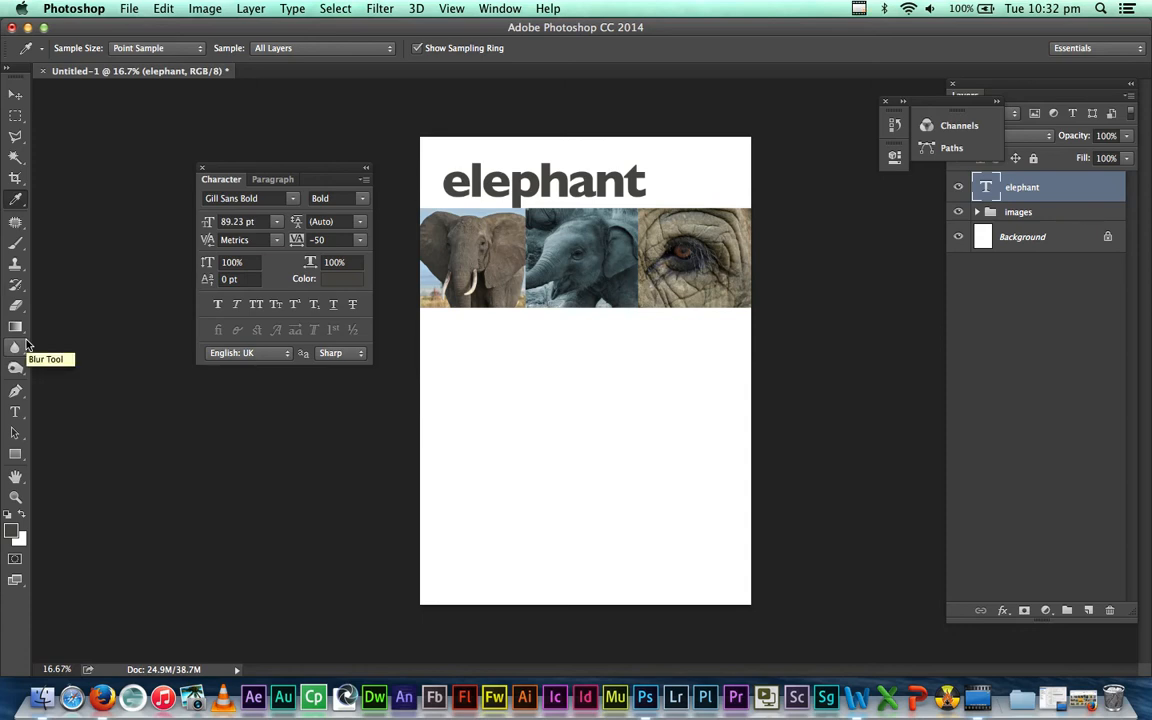
- Draw a large paragraph text box on the page below the photo row and place the Character panel clear of it
left_click(15, 411)
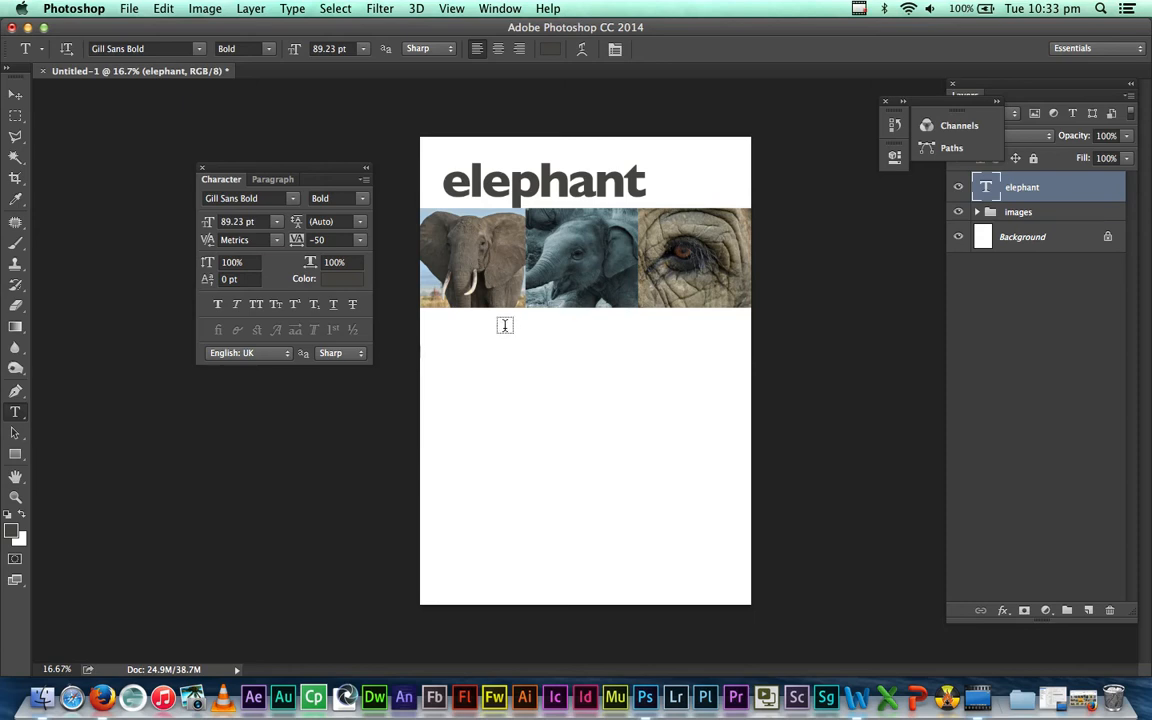
left_click_drag(505, 325, 733, 584)
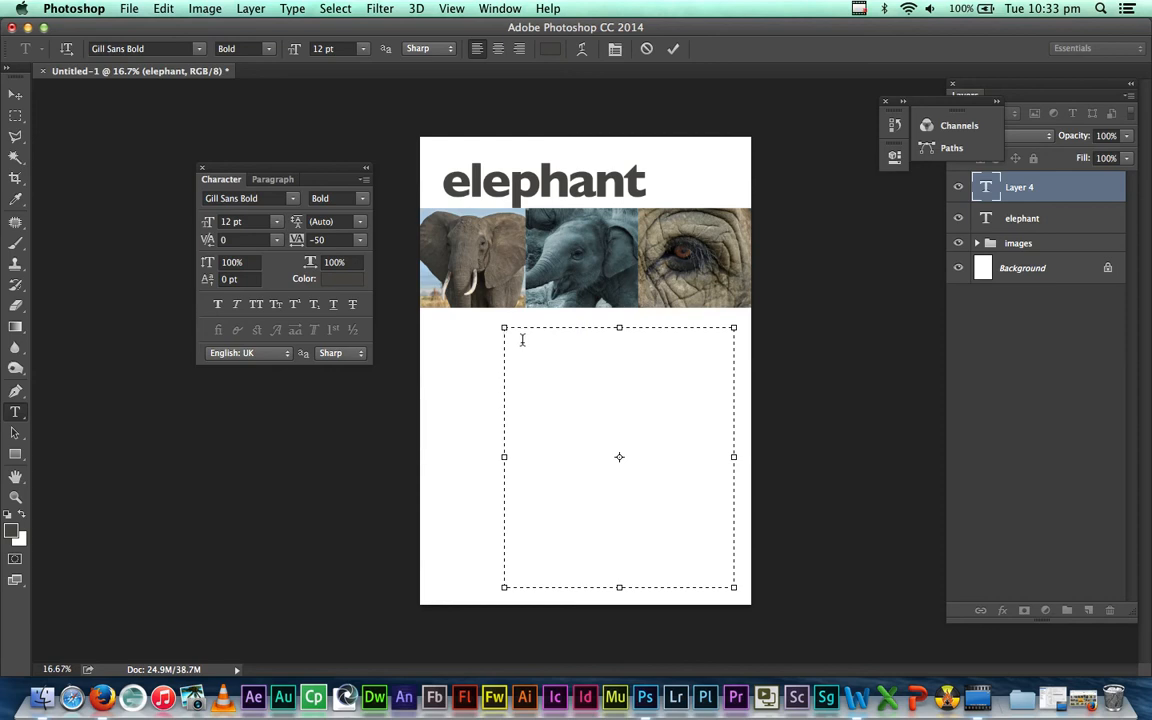
left_click(605, 376, "super")
left_click(605, 378, "super")
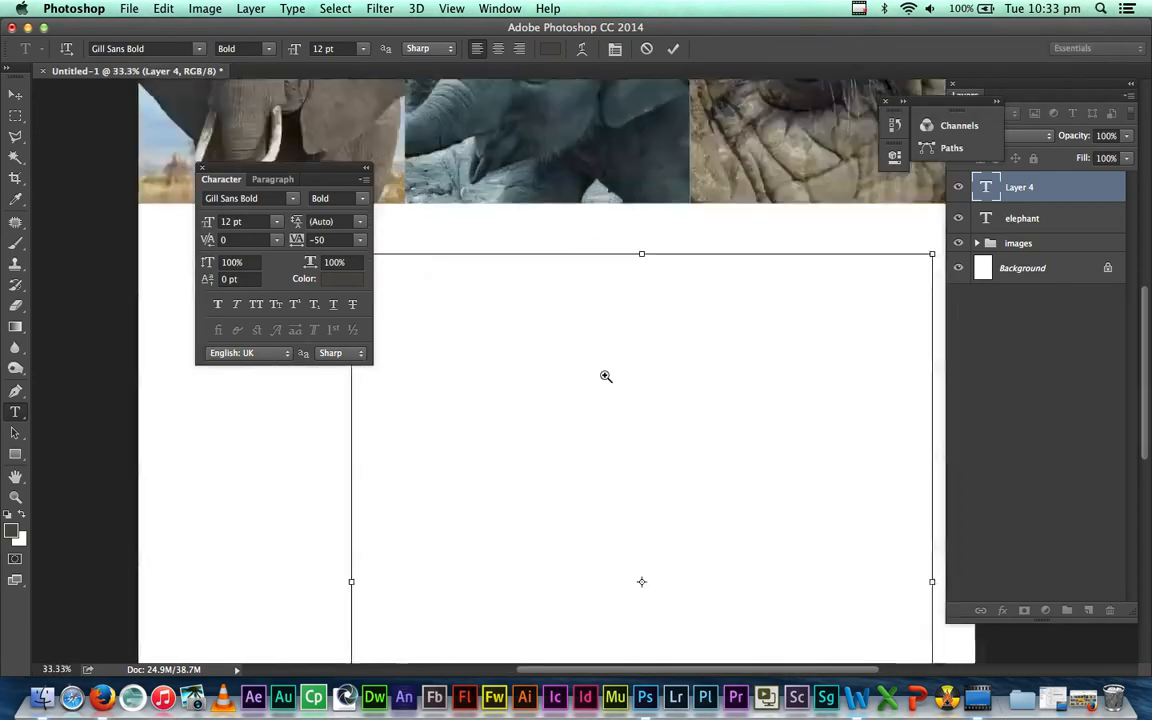
left_click(605, 378, "super")
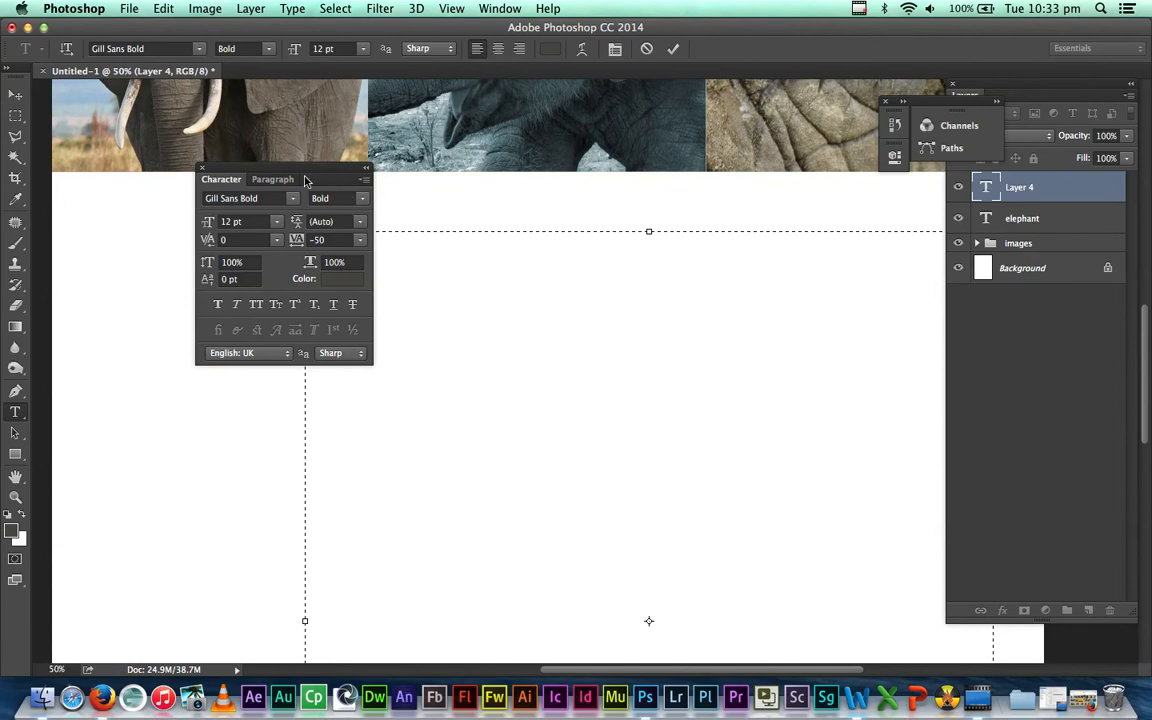
left_click_drag(300, 180, 246, 239)
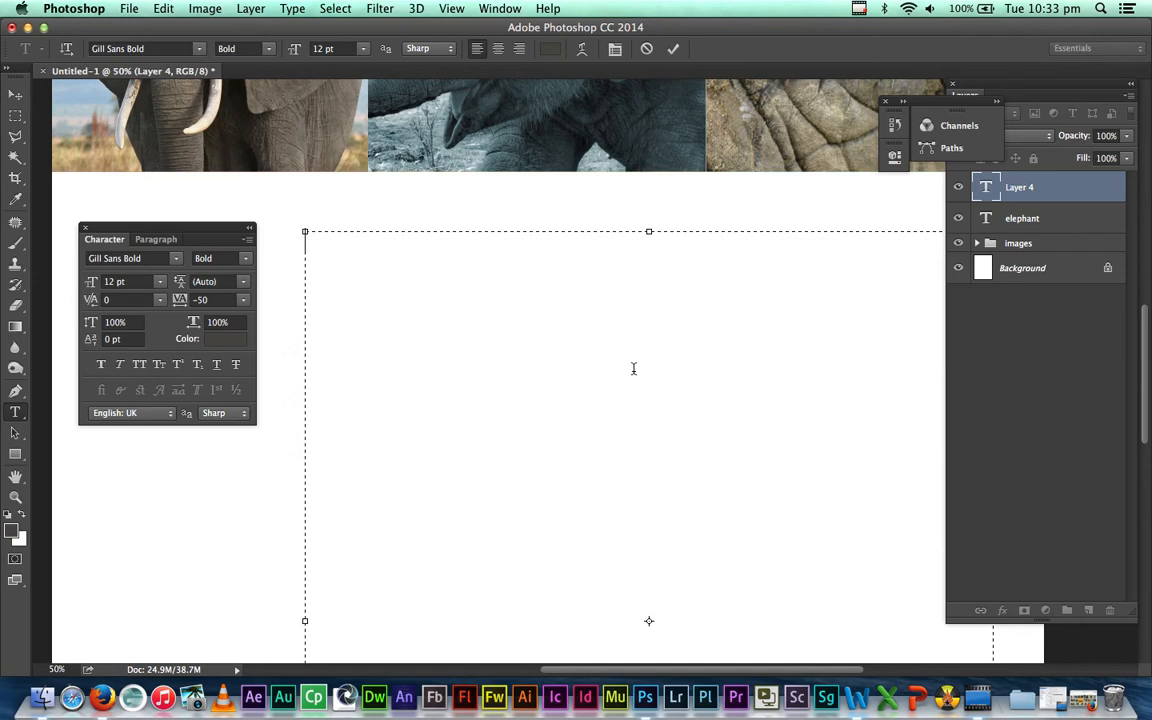
- Fill the new text box with about two lines of random placeholder text
type("Thehjk j nd nd")
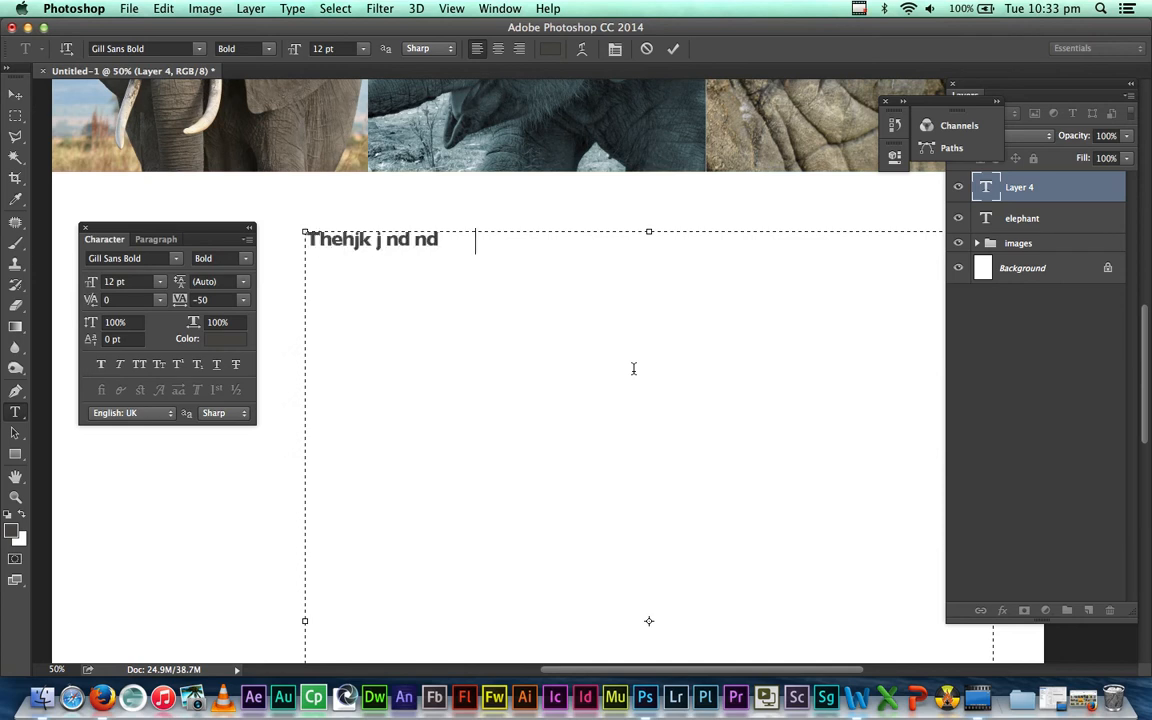
type("vjdvdvjkdb vds")
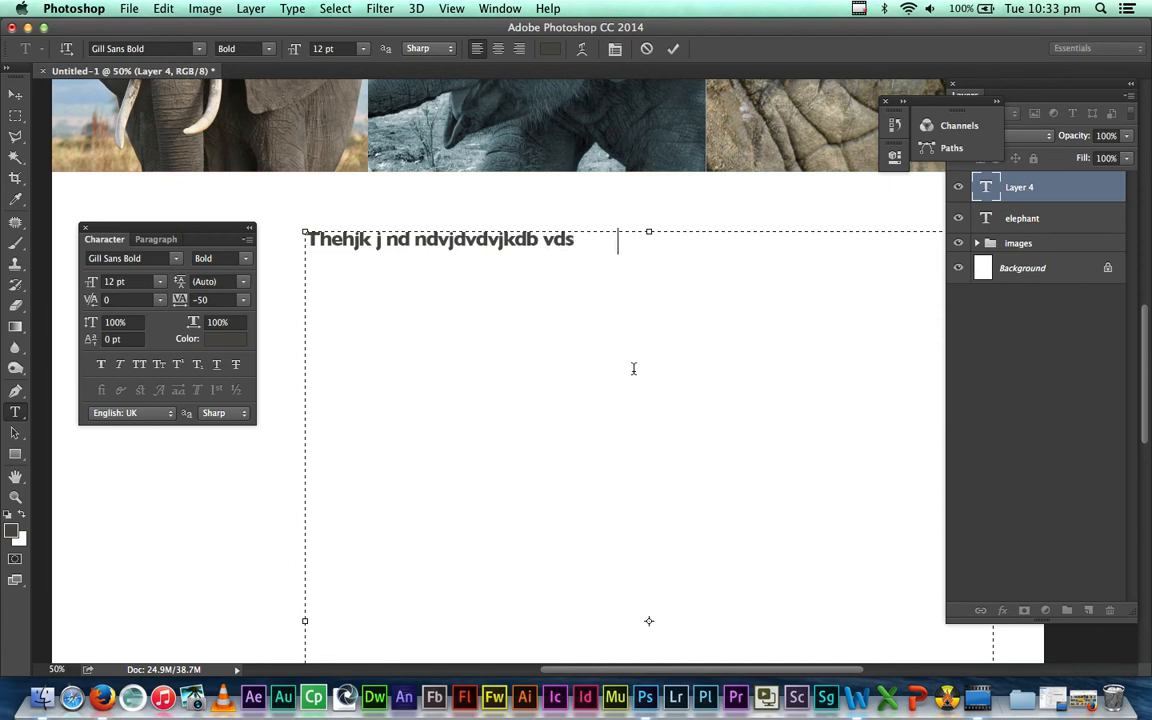
type("hvdvhdv dhvdvdv")
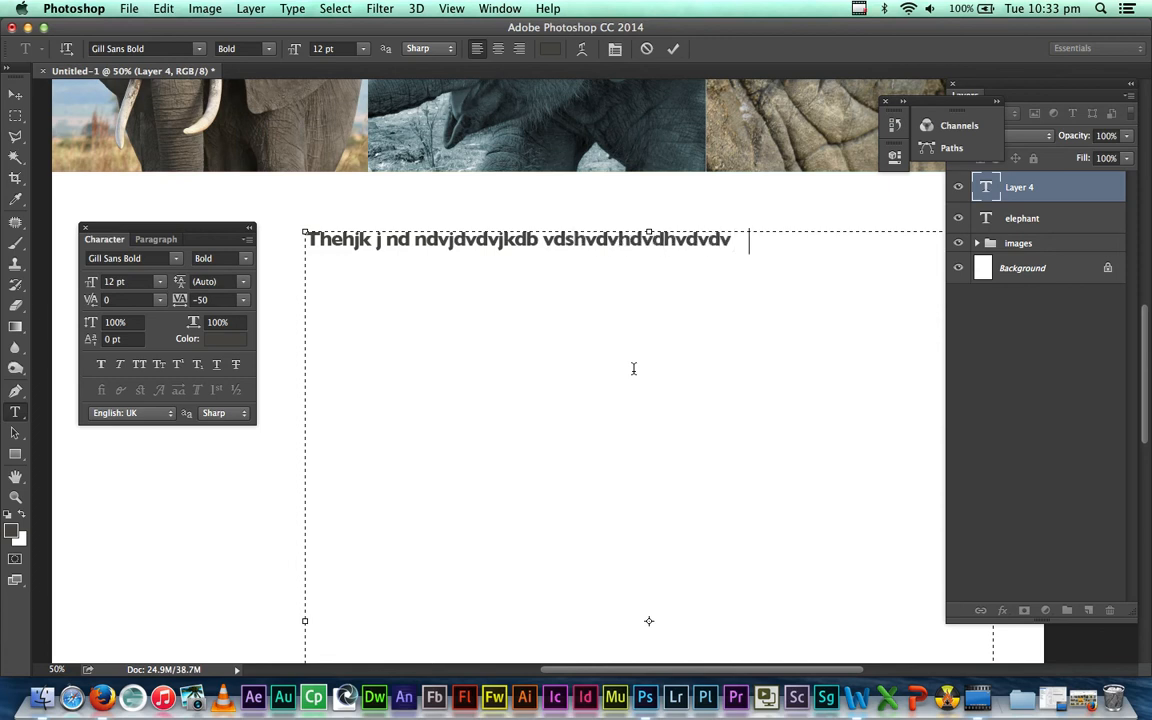
type(" shs                    fsgs fsfgsg fsgjh sgsg")
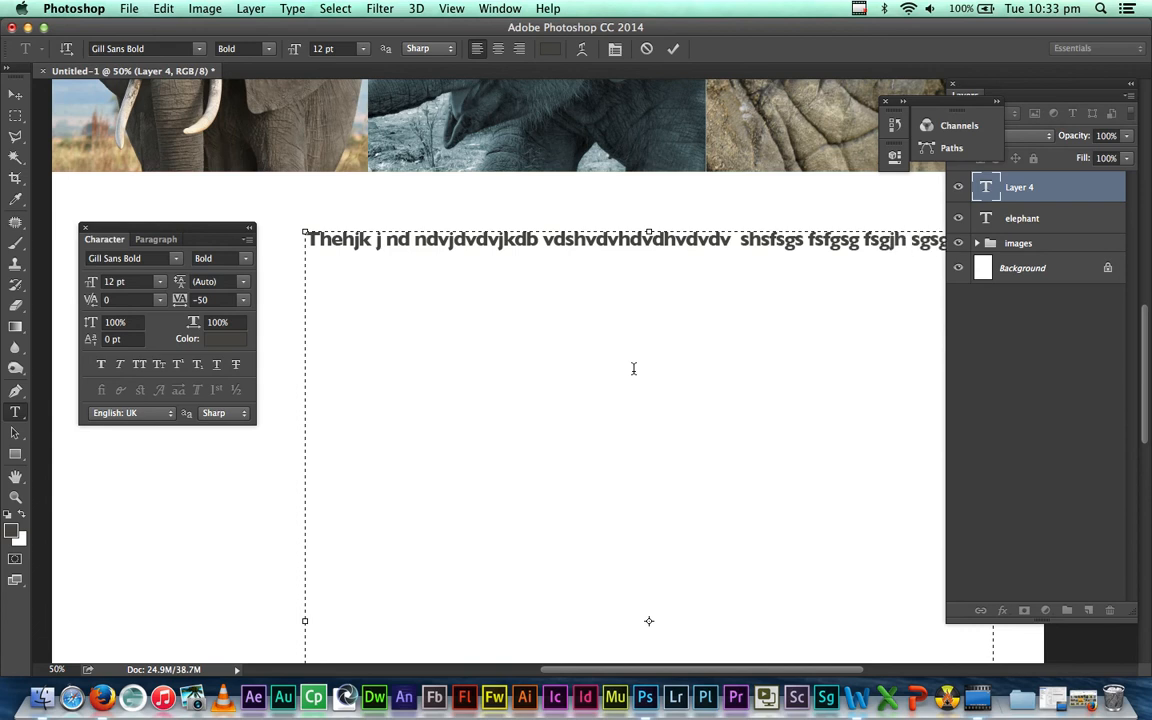
type("hsgcscgsghsgcschsgcs")
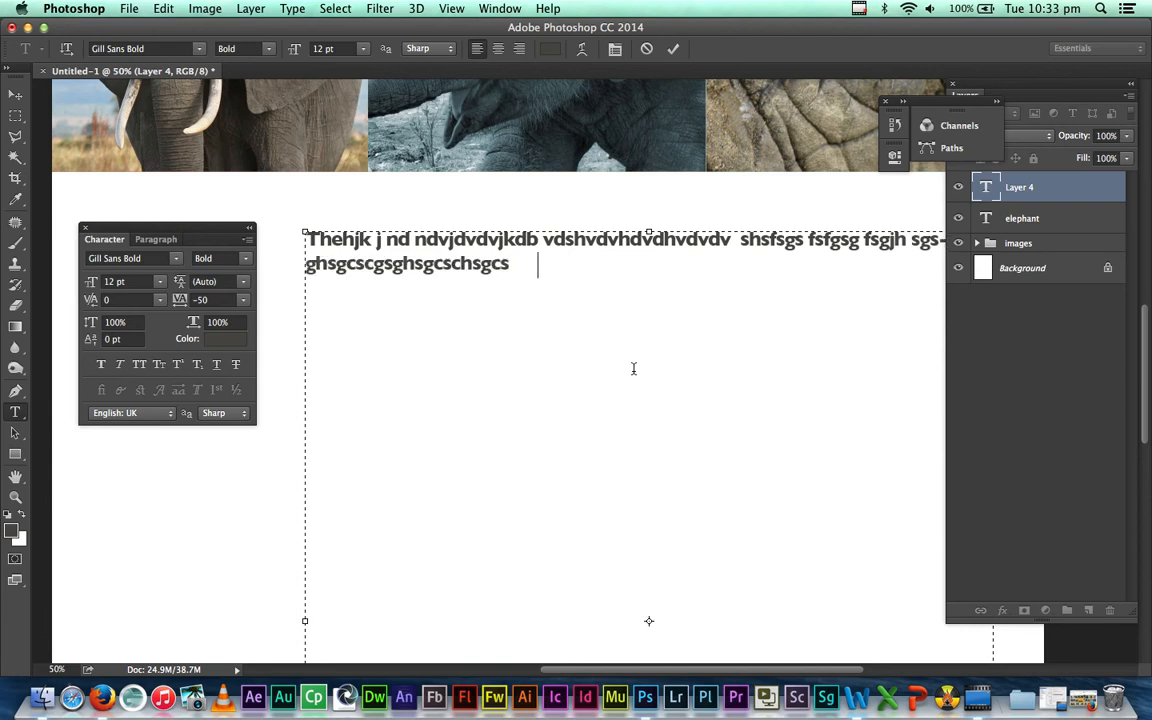
key("BackSpace")
key("BackSpace")
key("BackSpace")
key("BackSpace")
key("BackSpace")
key("BackSpace")
type("chscgsg s sgc gcs")
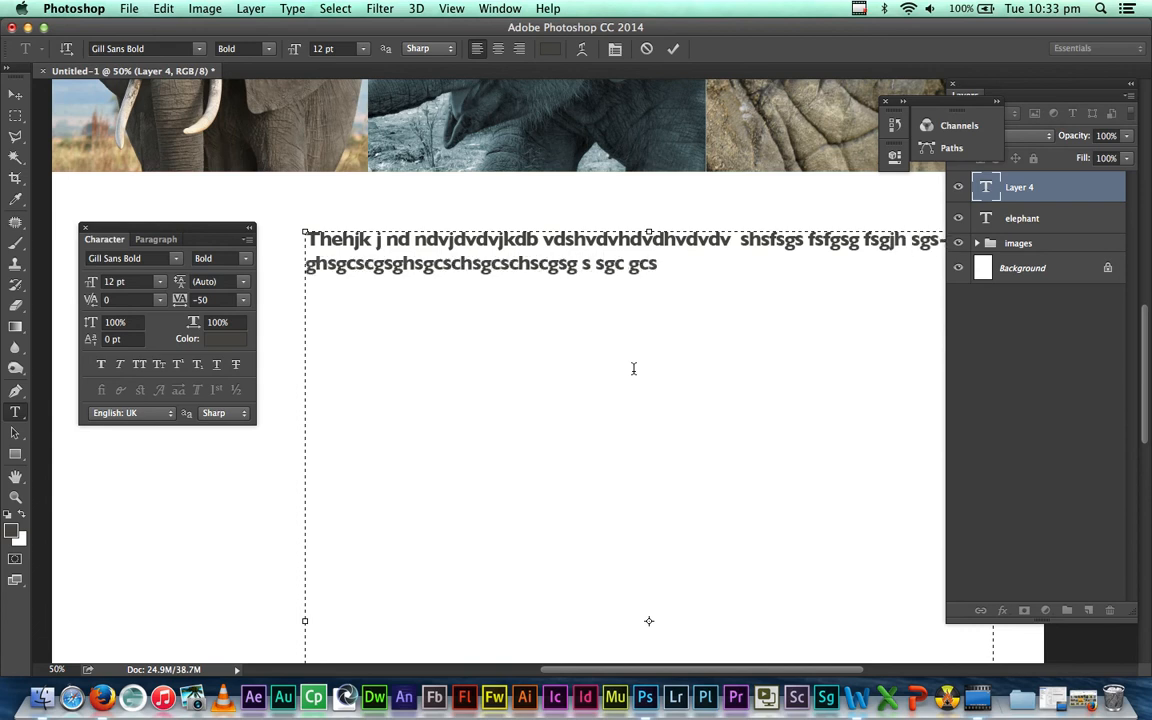
- Switch to Firefox, open the Wikipedia article on elephants from the web results, and copy its first two paragraphs
left_click(103, 697)
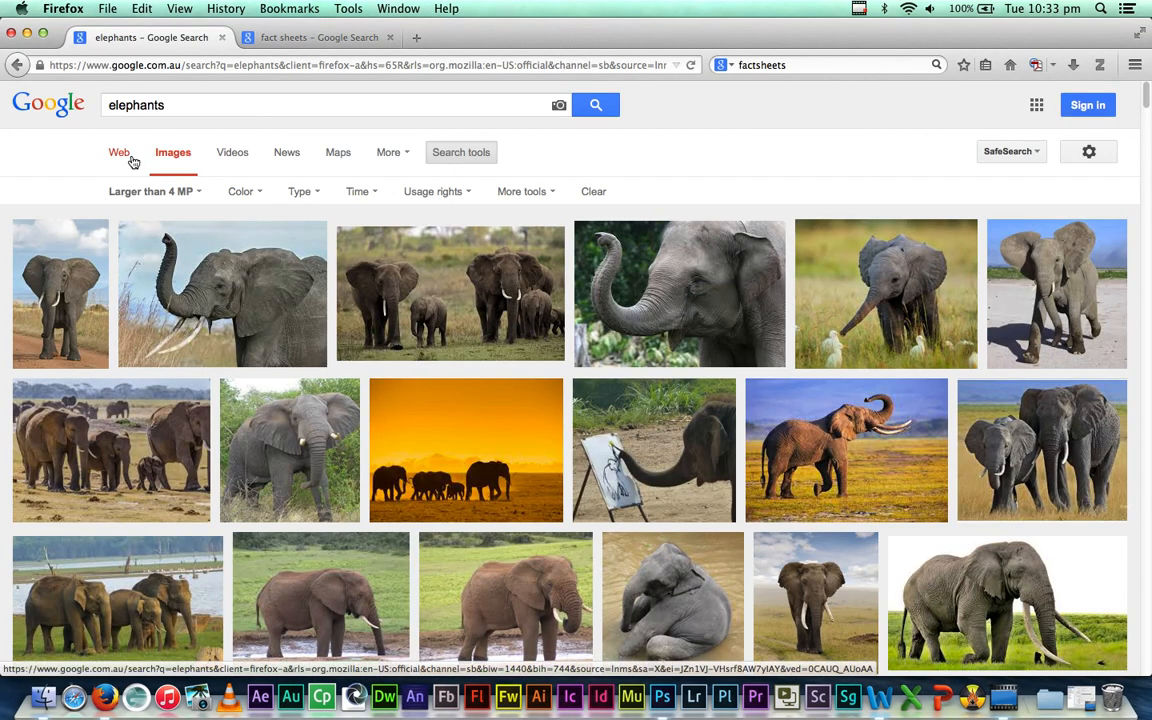
left_click(128, 156)
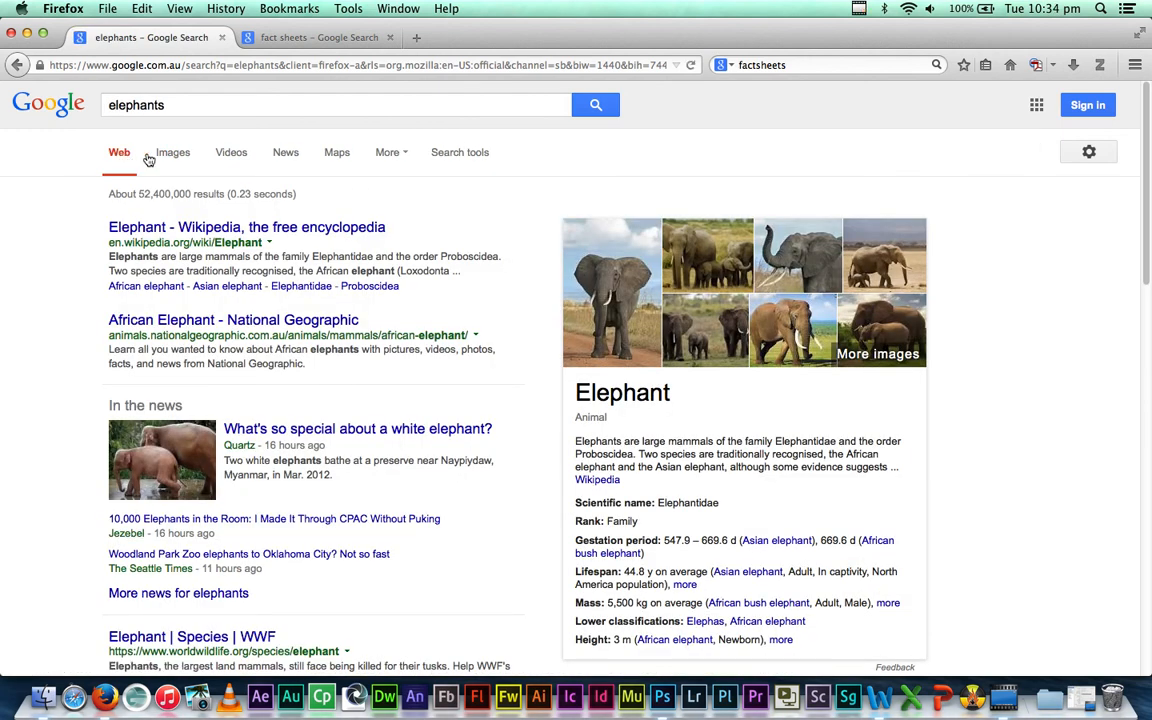
left_click(334, 227)
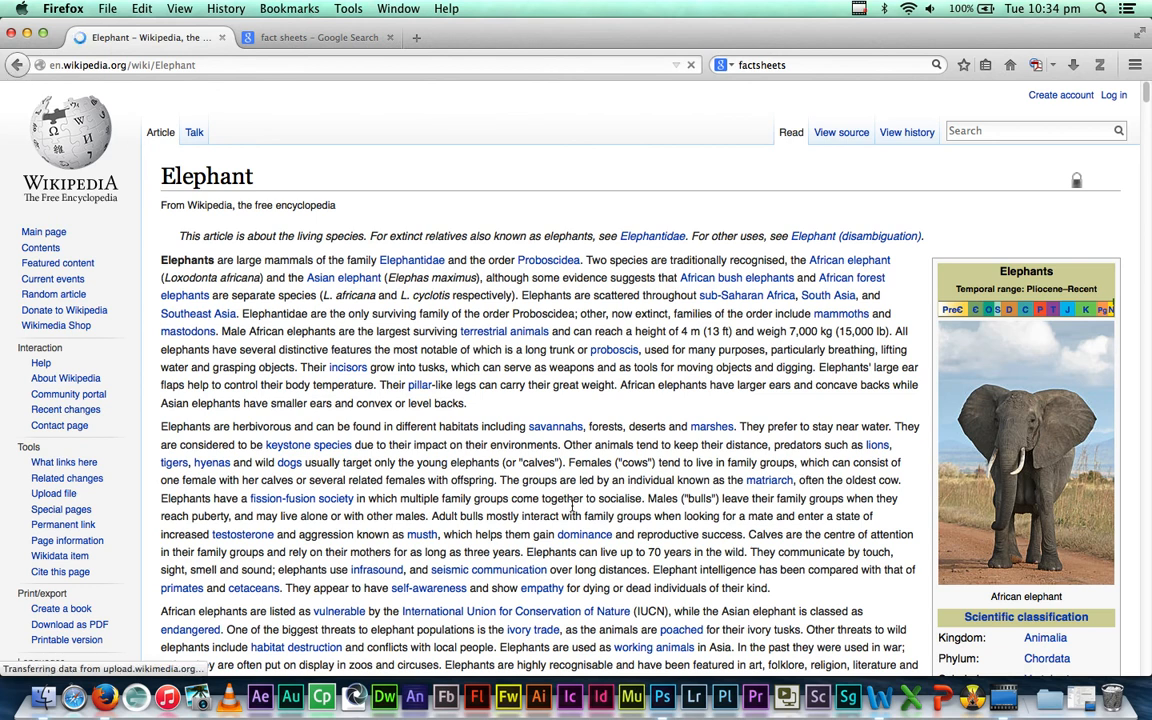
left_click_drag(770, 590, 158, 265)
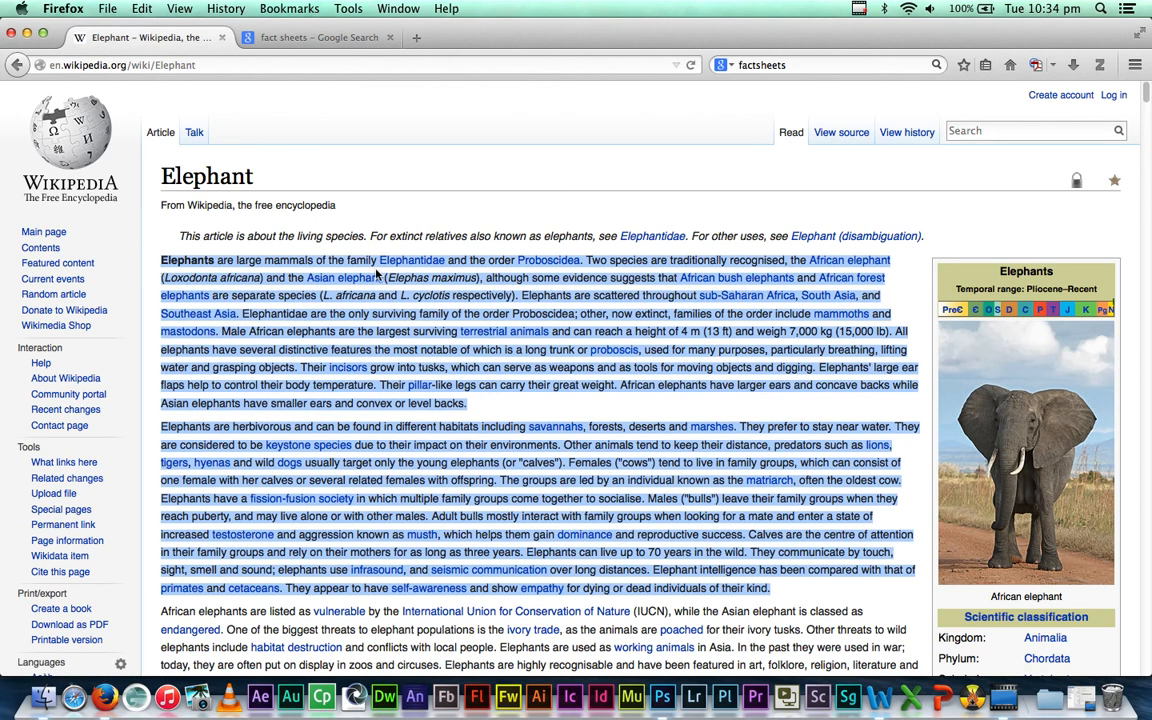
right_click(484, 302)
left_click(503, 311)
- Return to Photoshop and replace all the placeholder text in the text box with the copied elephant paragraphs
left_click(663, 697)
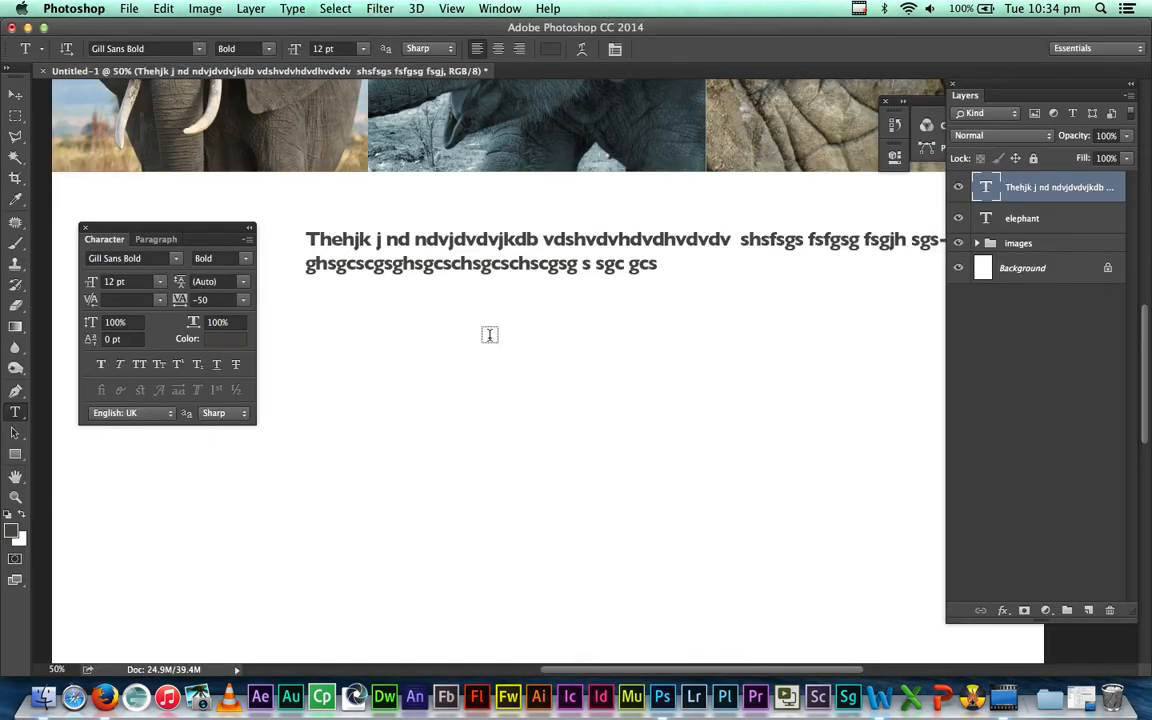
double_click(495, 262)
key("super+a")
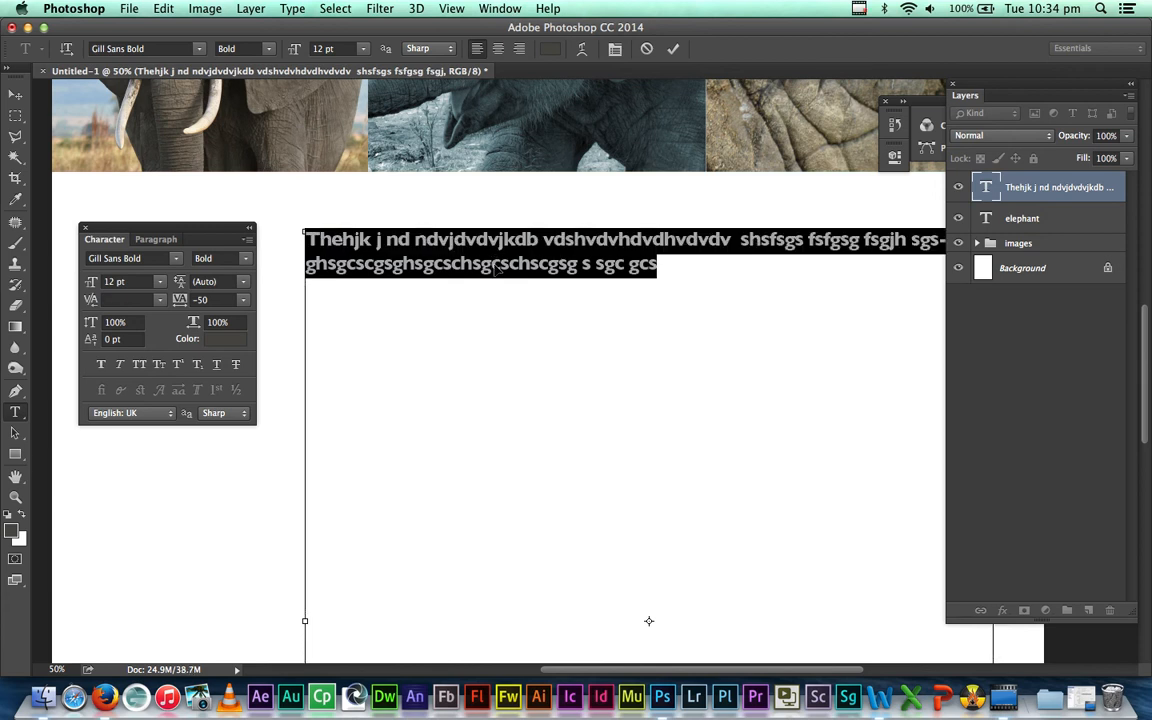
key("super+v")
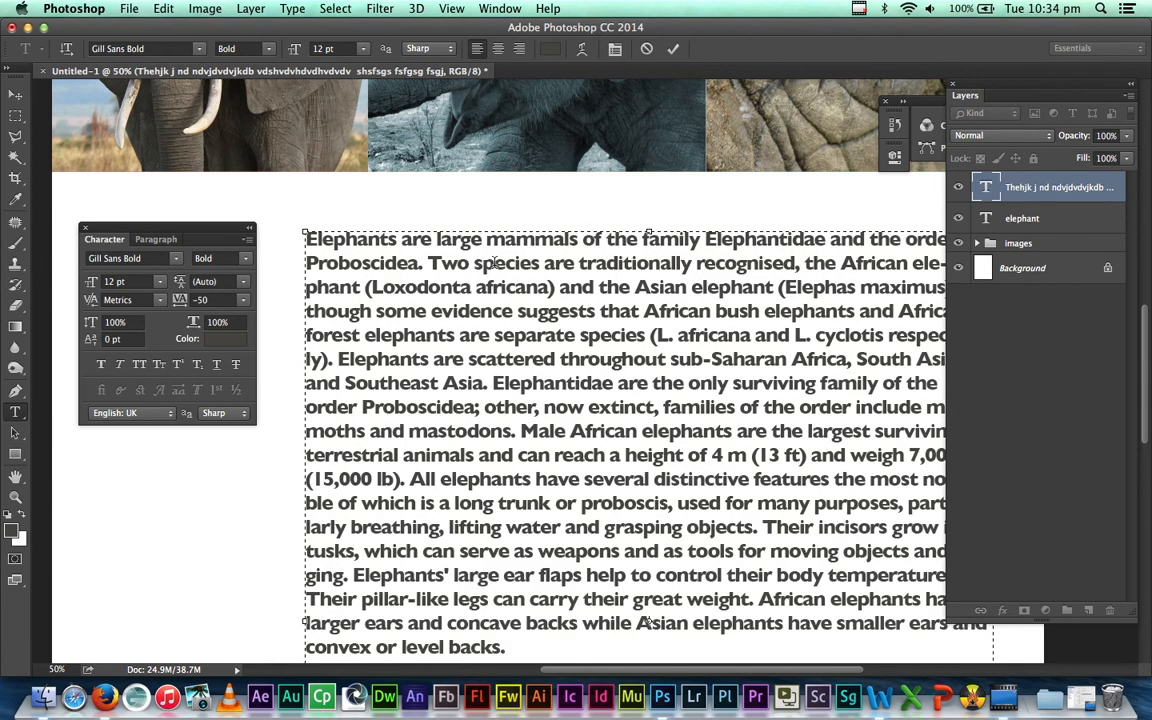
left_click(15, 93)
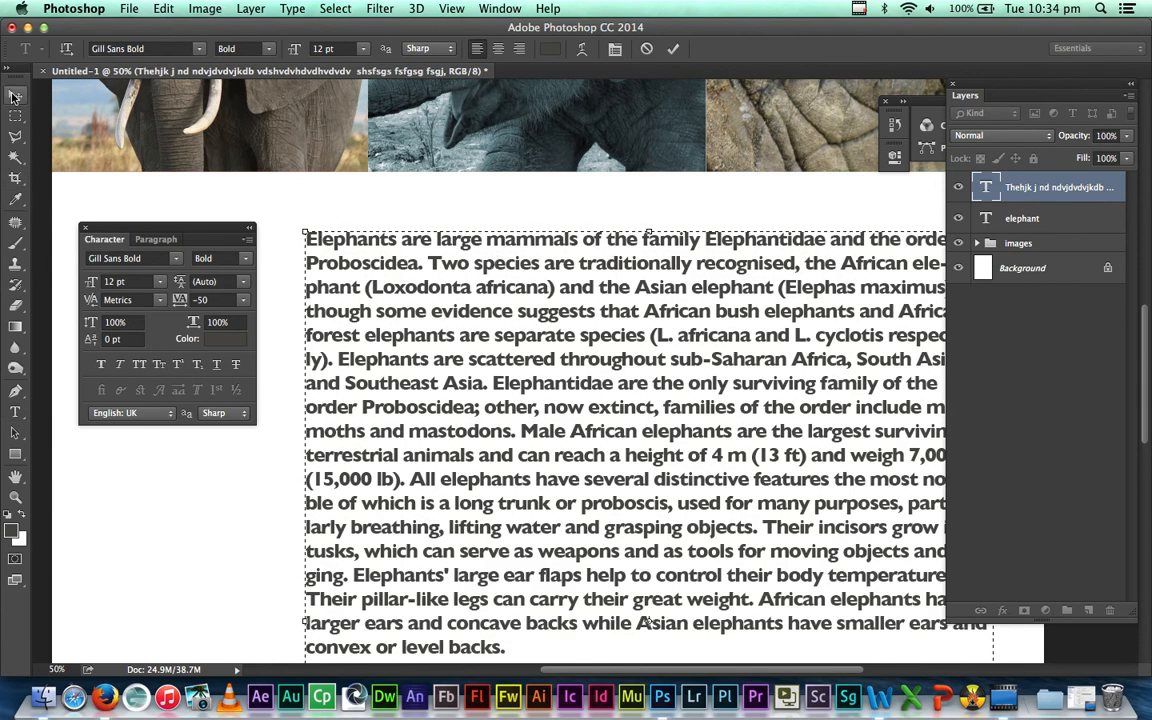
- Set the body text to Gill Sans Regular with tracking of -10
key("super+space")
left_click(608, 402, "alt+super")
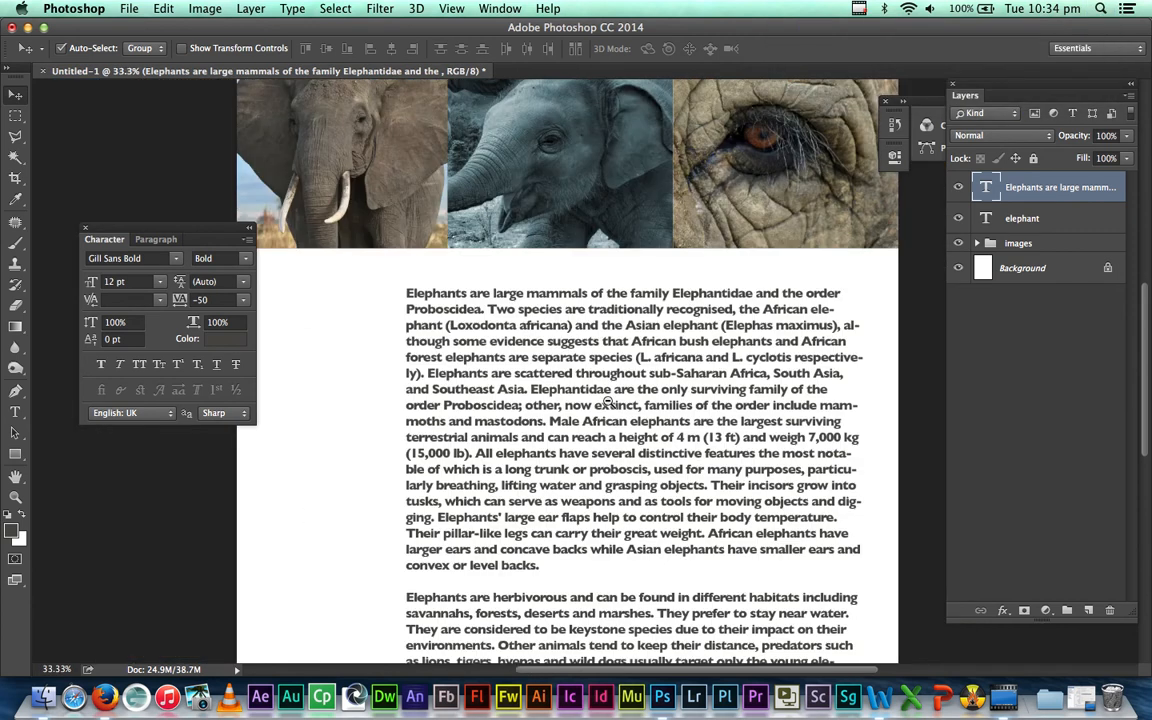
left_click(608, 402, "alt+super")
left_click(608, 402, "alt+super")
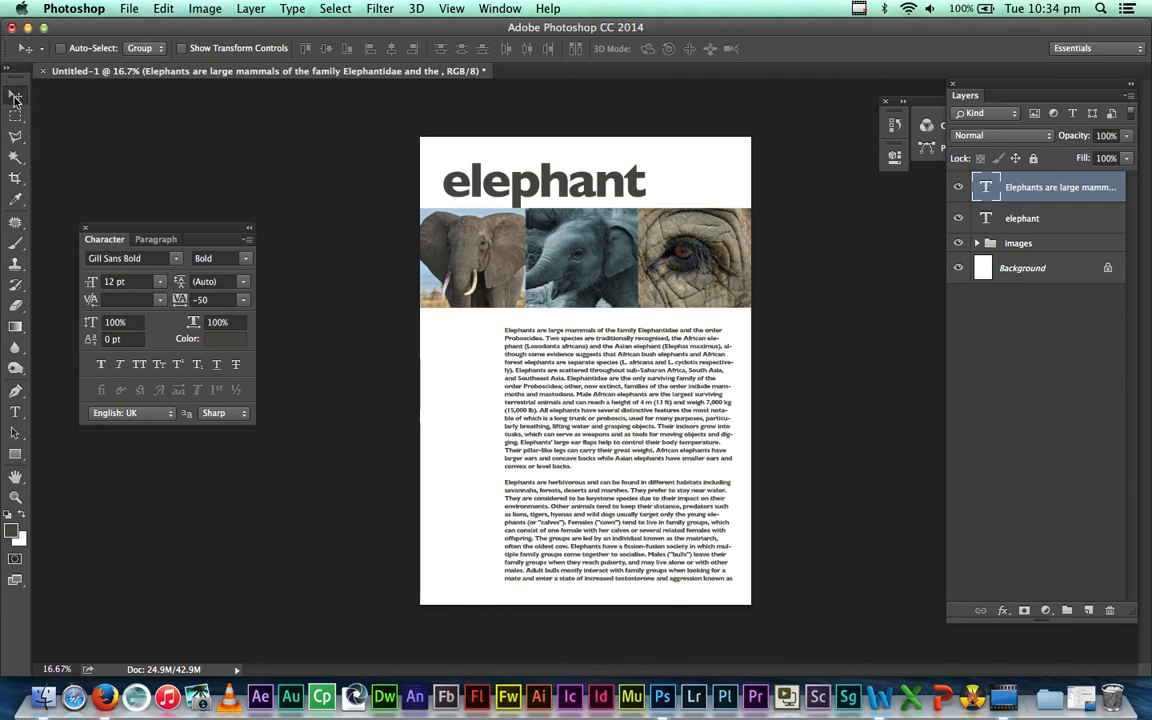
left_click(176, 259)
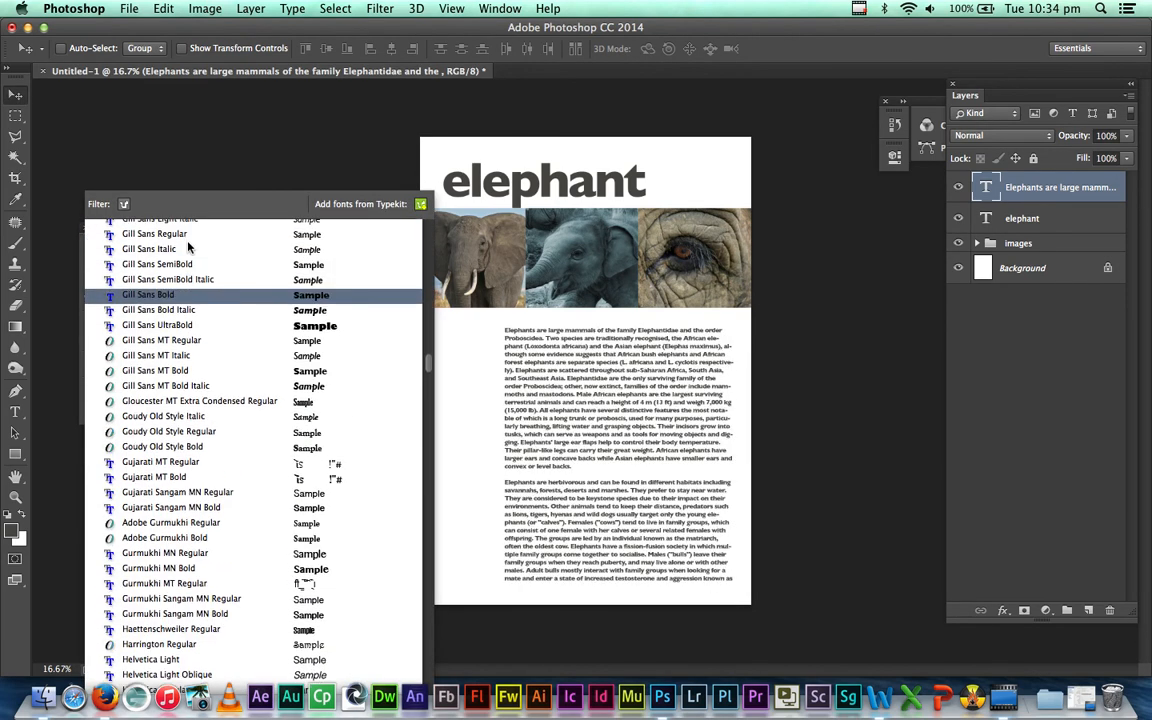
left_click(195, 229)
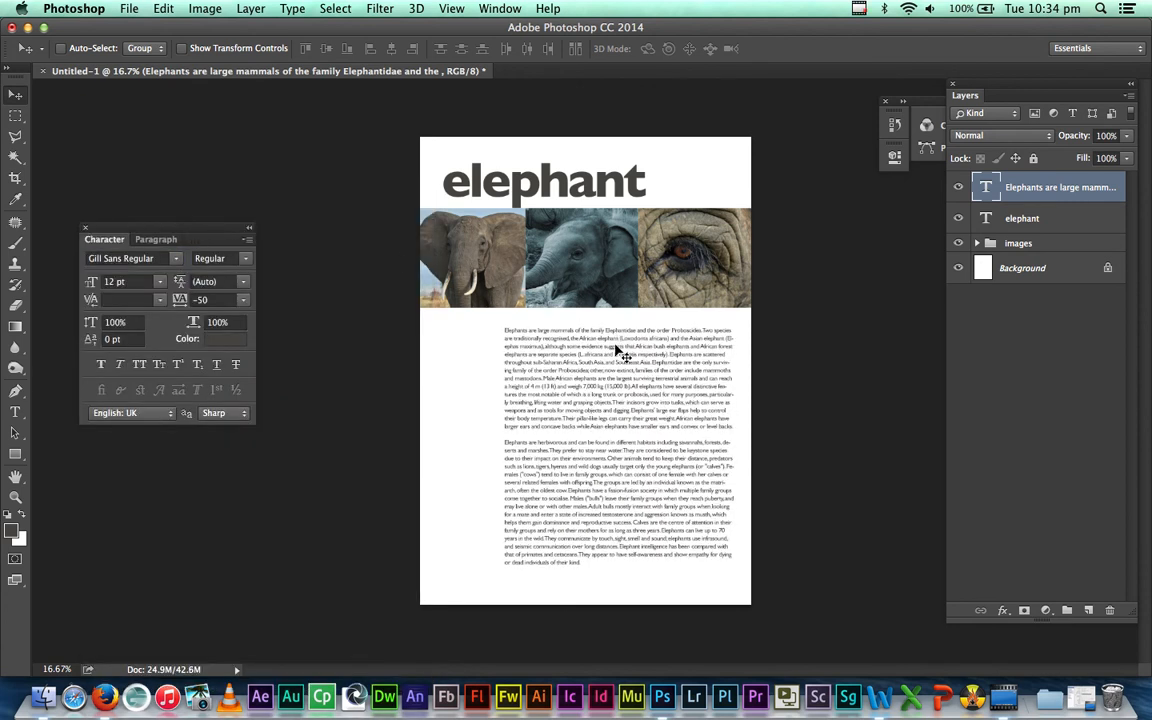
left_click(242, 300)
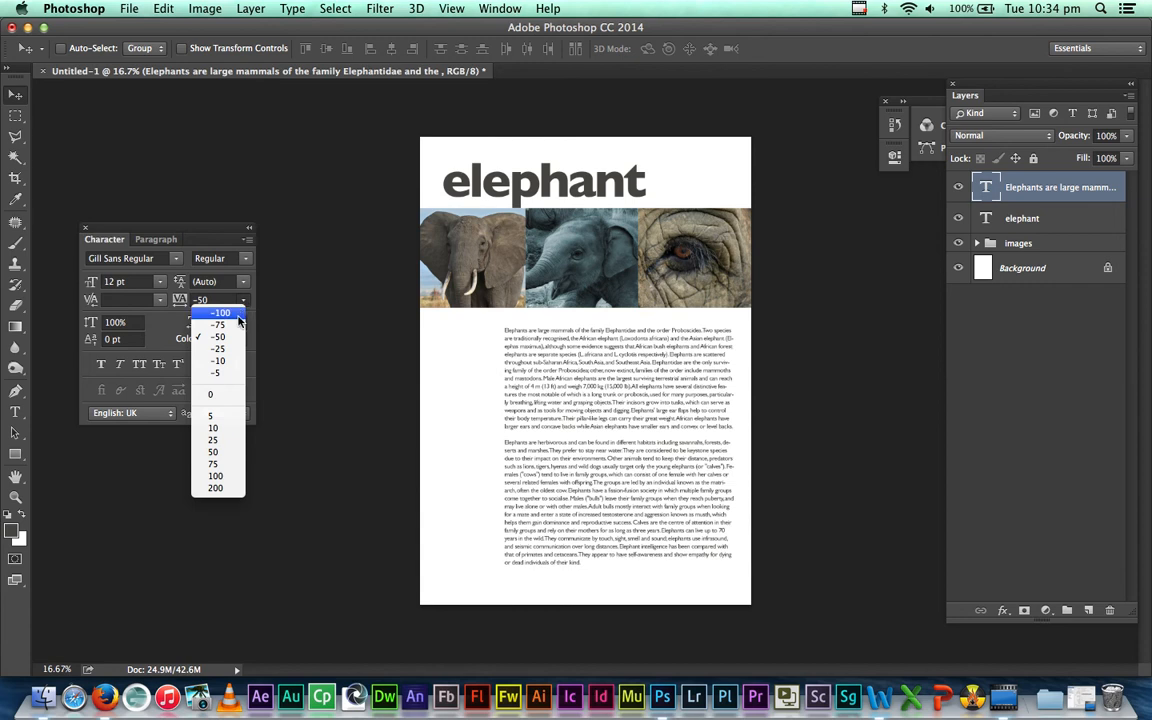
left_click(235, 360)
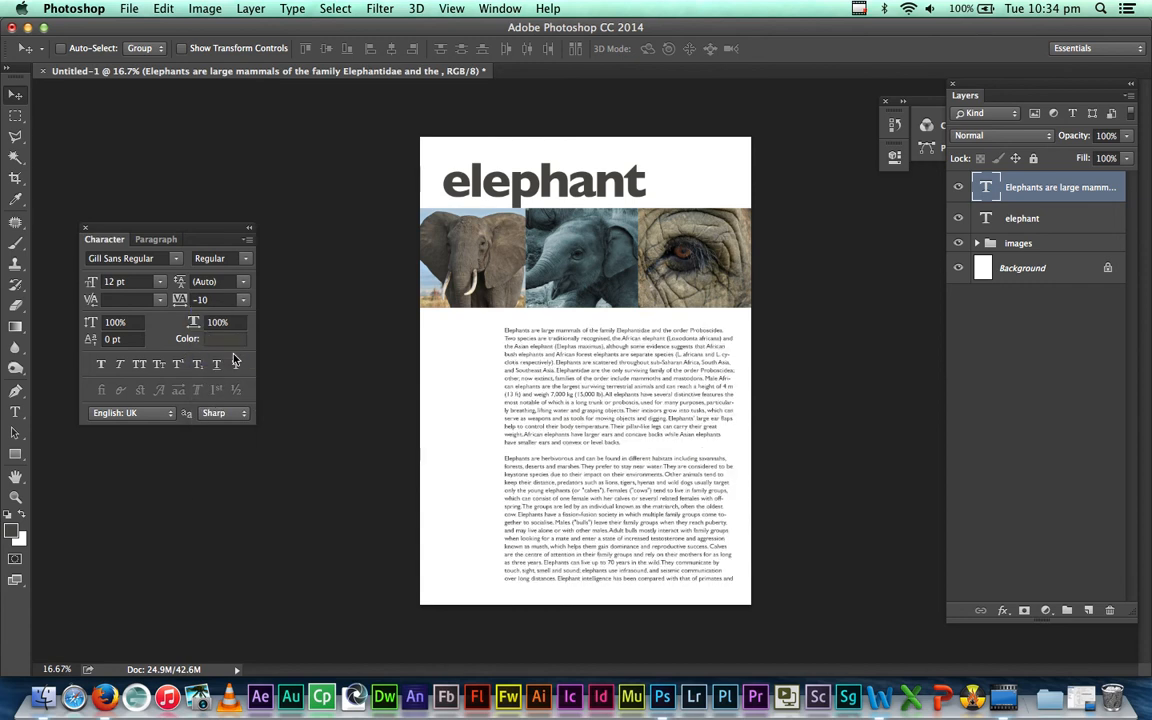
- Try the body text at 9 pt, and set its font size to 11 pt
left_click(160, 282)
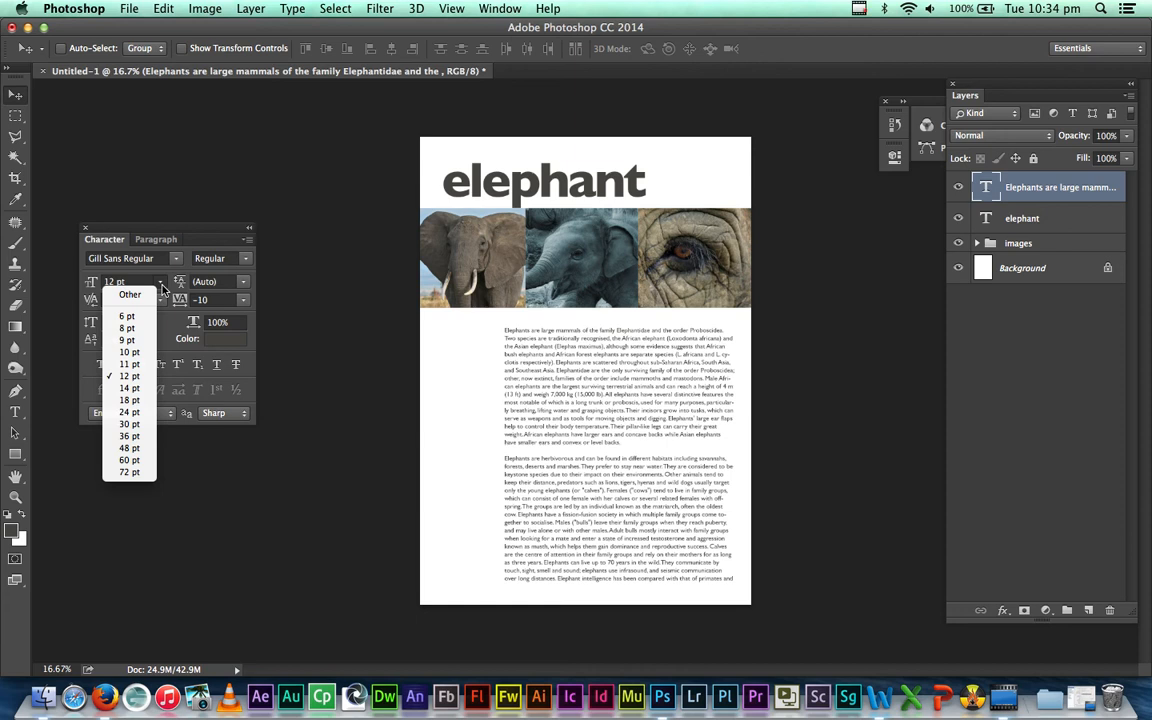
left_click(148, 340)
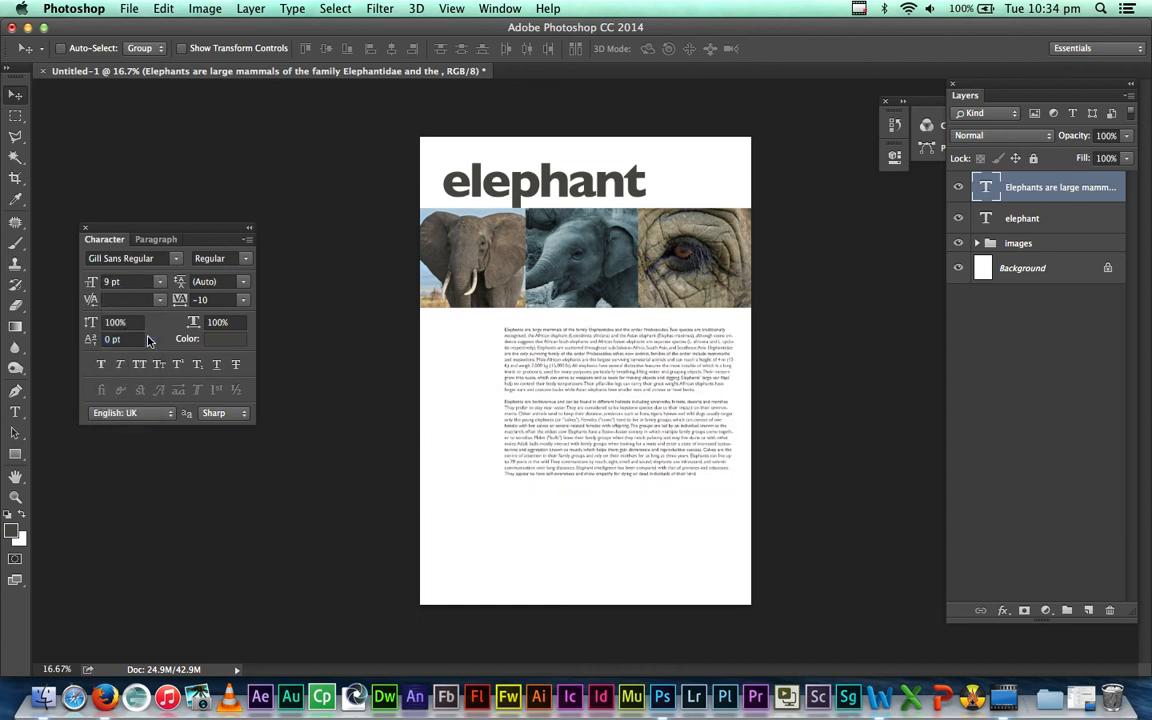
left_click(155, 281)
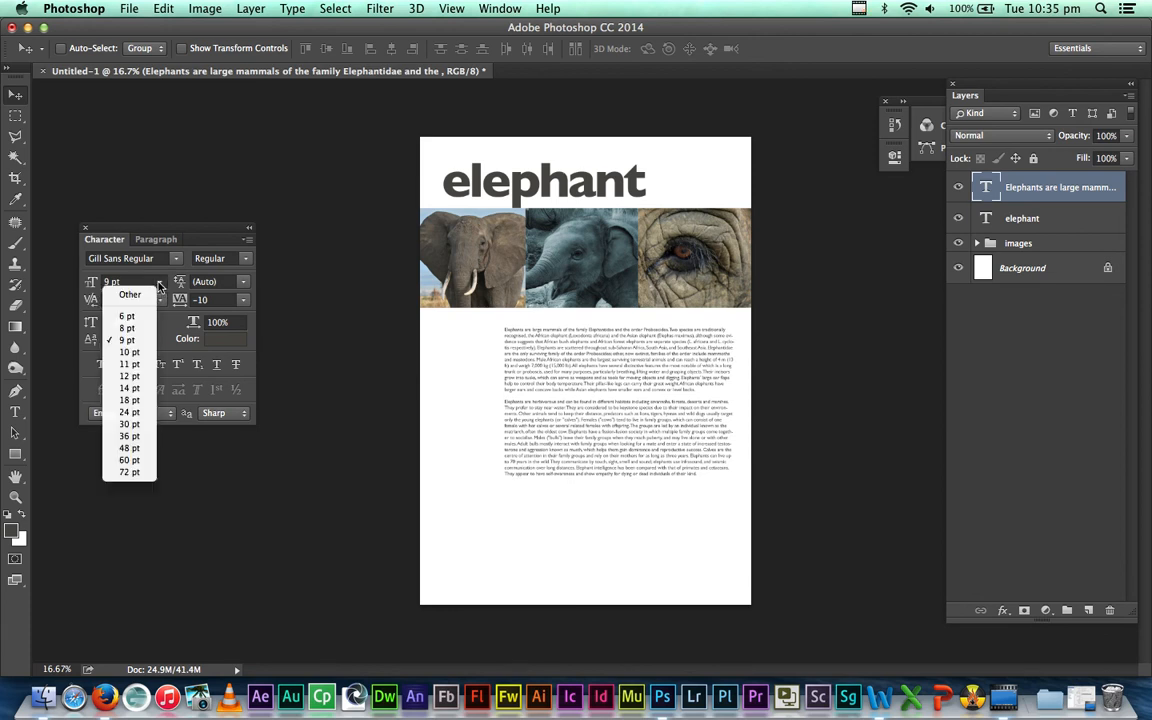
left_click(130, 364)
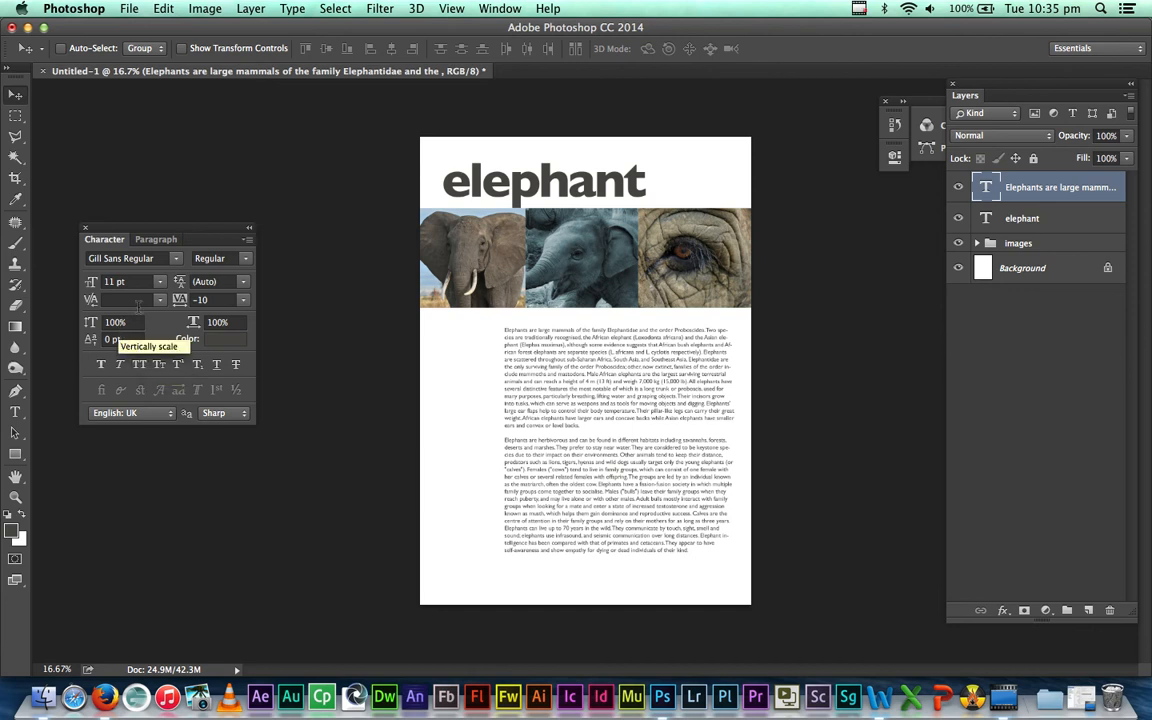
- Try centred, right-aligned and justified alignment on the body text, and set it back to left-aligned
left_click(161, 243)
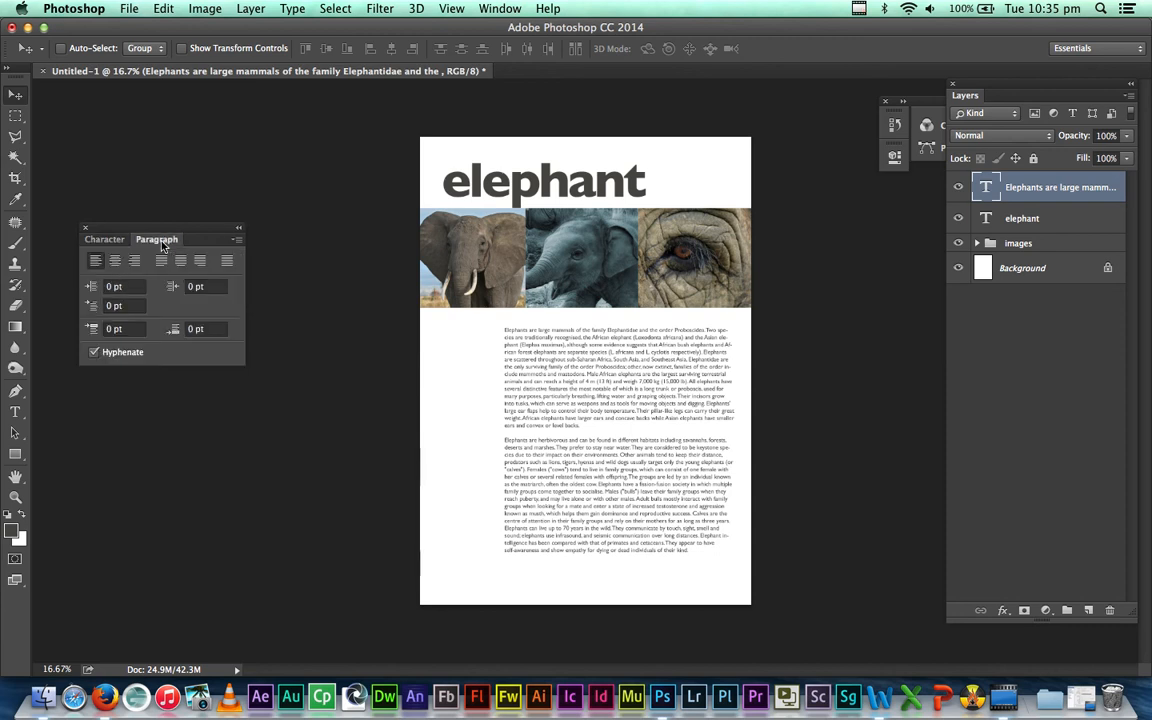
left_click(115, 262)
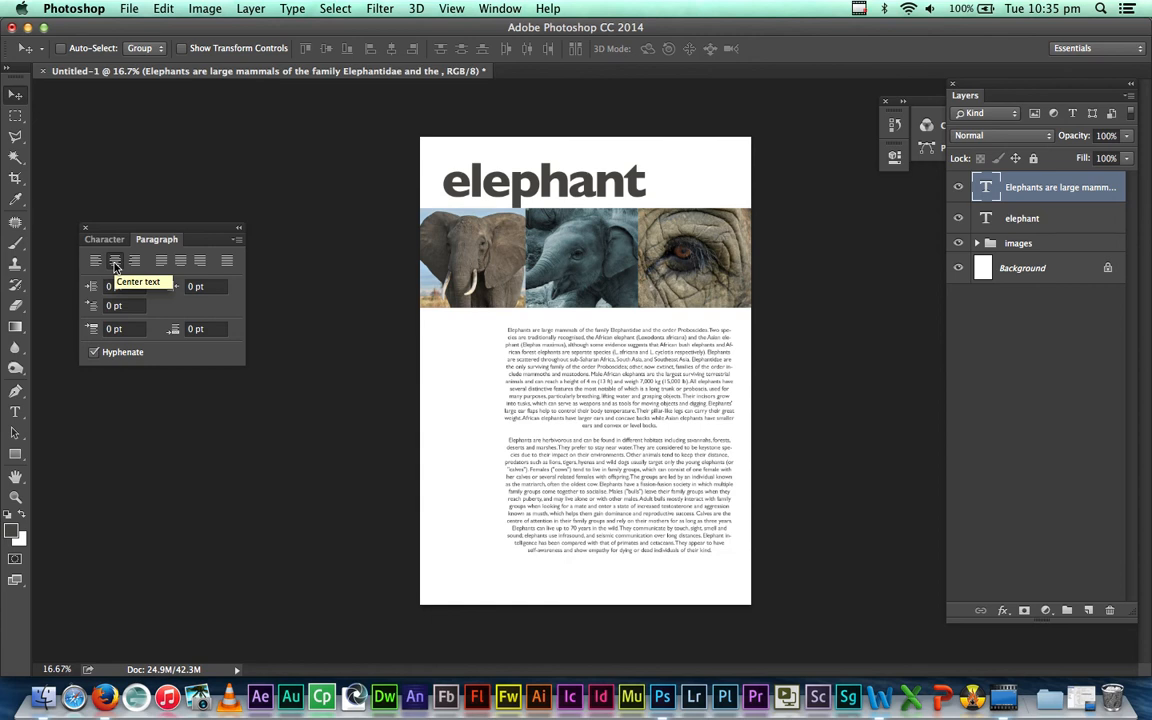
left_click(140, 268)
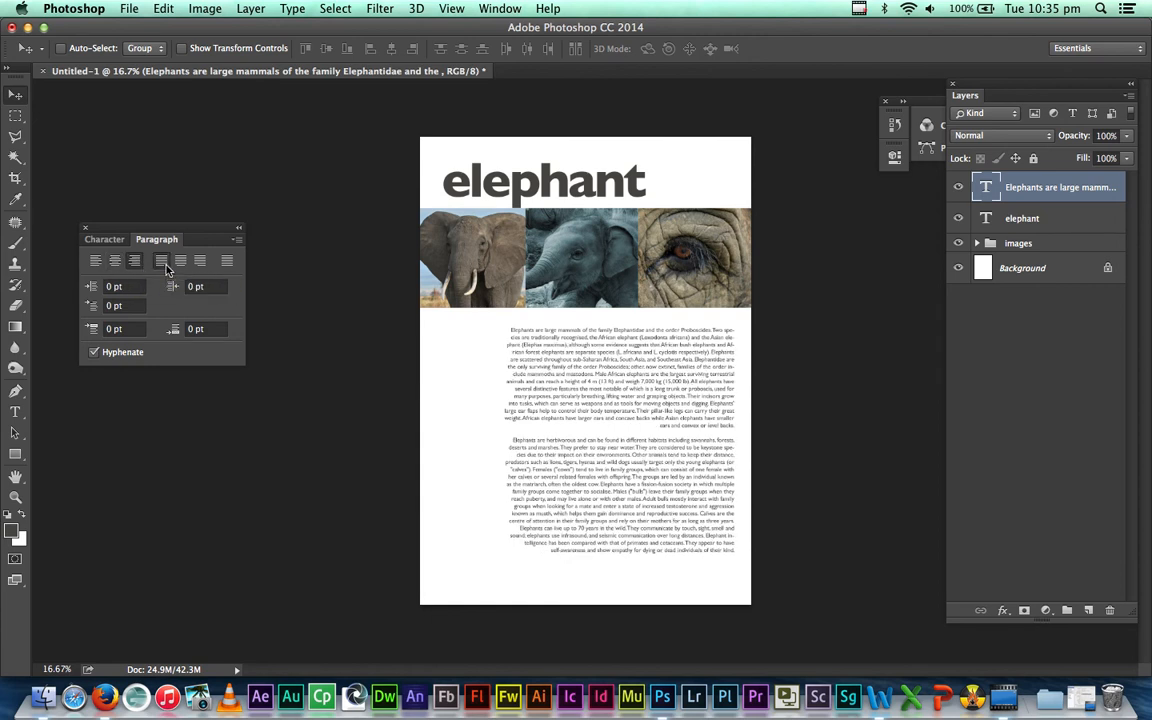
left_click(165, 267)
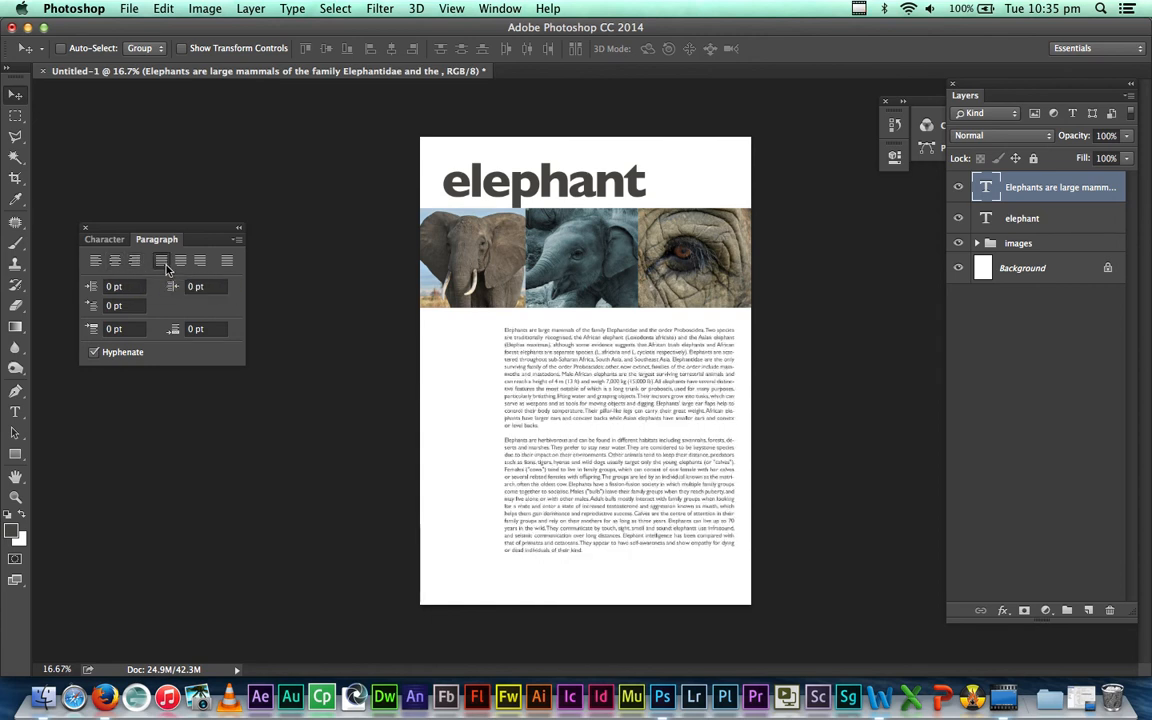
left_click(97, 261)
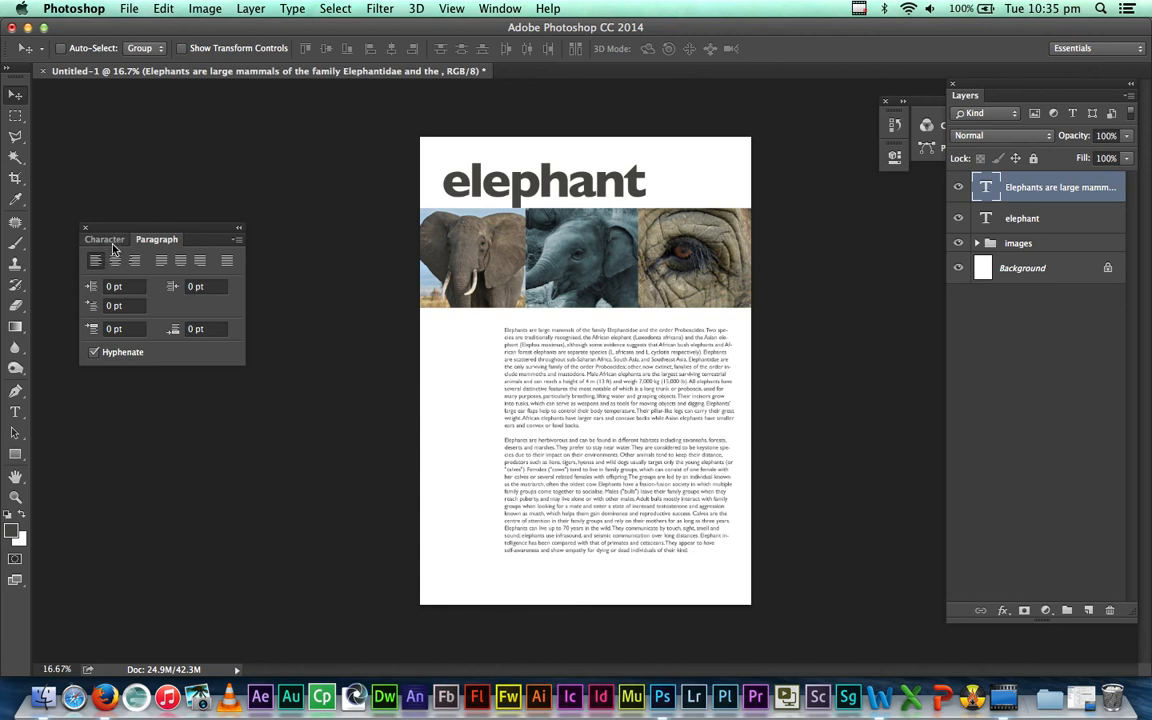
left_click(105, 240)
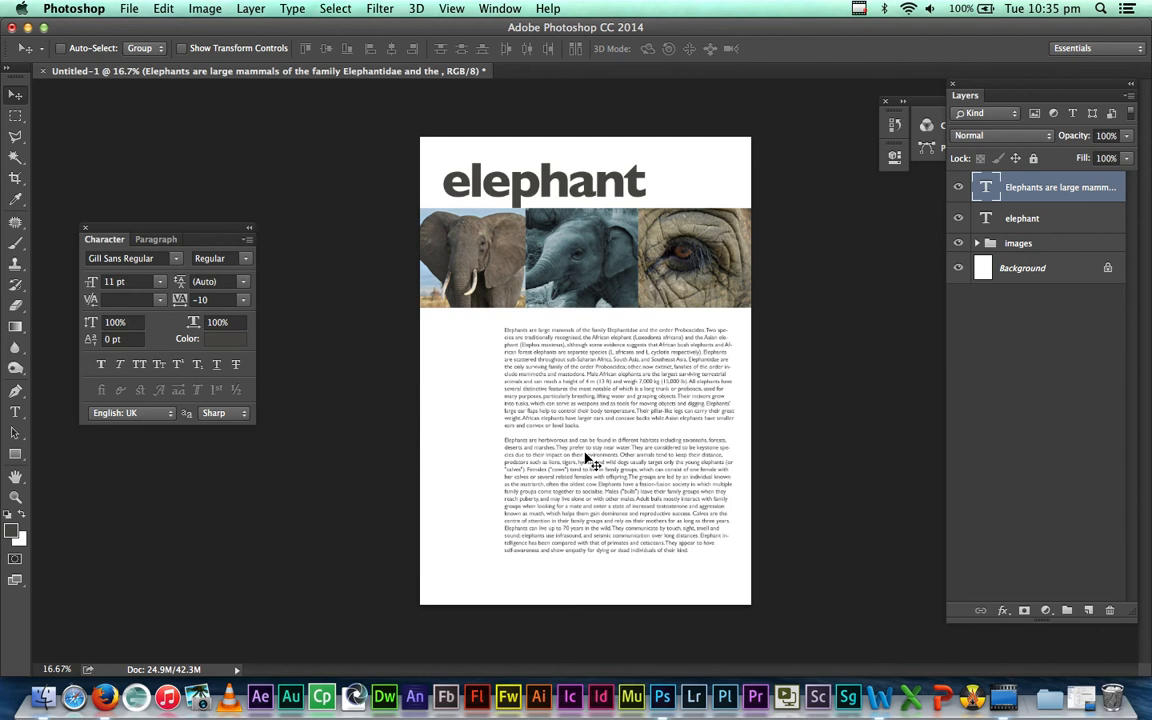
- Narrow the body text box so its left edge lines up with the left edge of the middle elephant photo
left_click(15, 413)
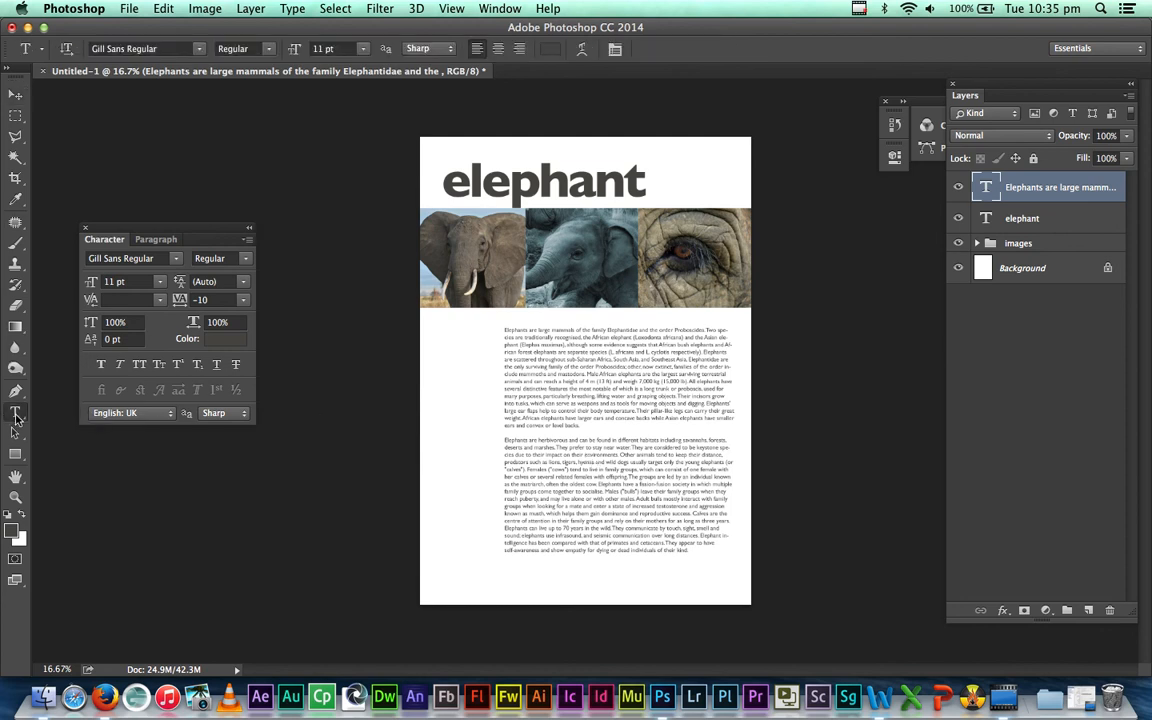
left_click(618, 373)
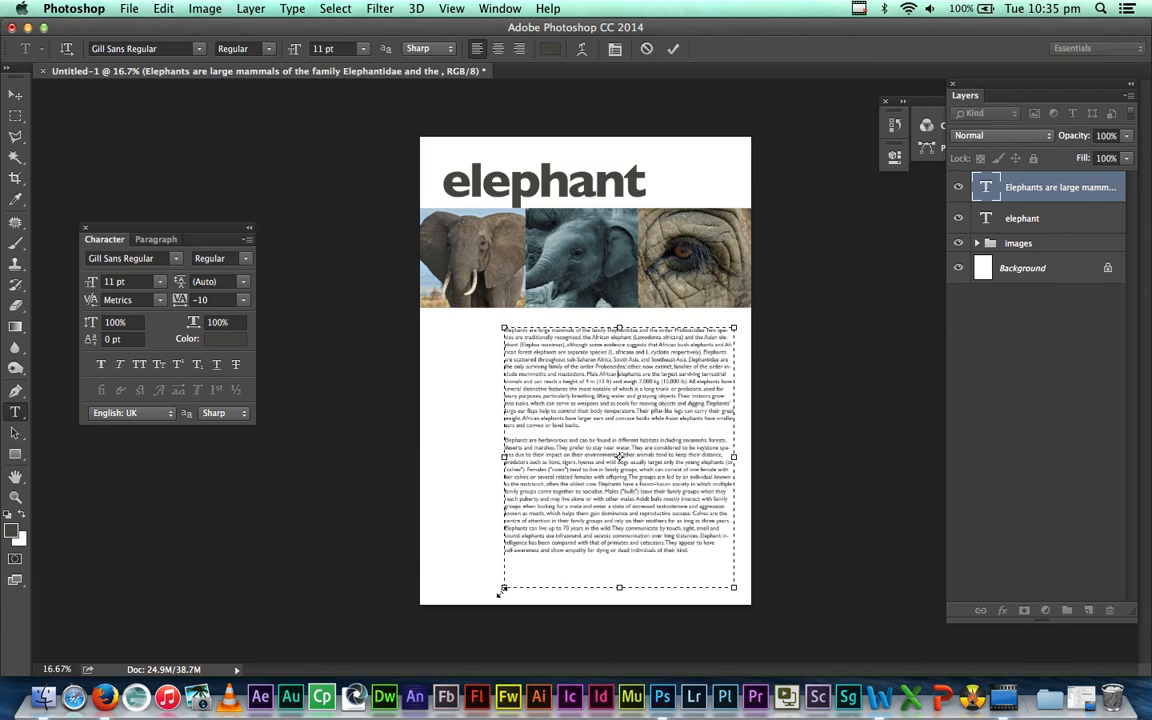
left_click_drag(505, 589, 524, 590)
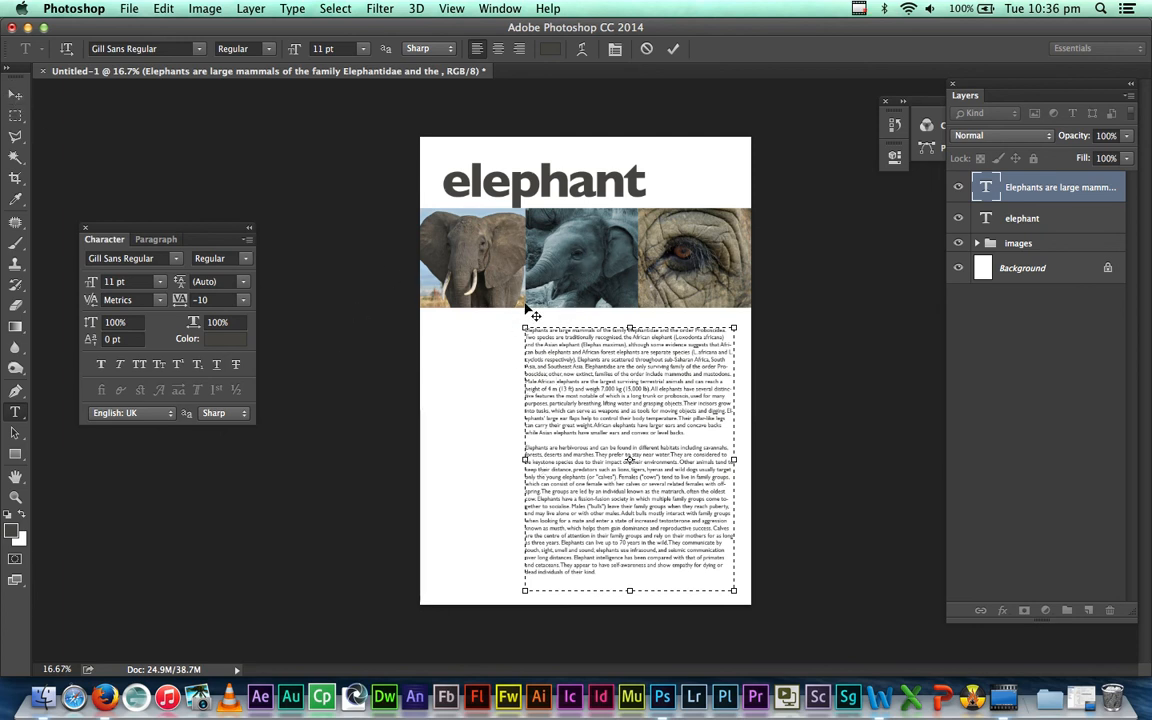
left_click(18, 96)
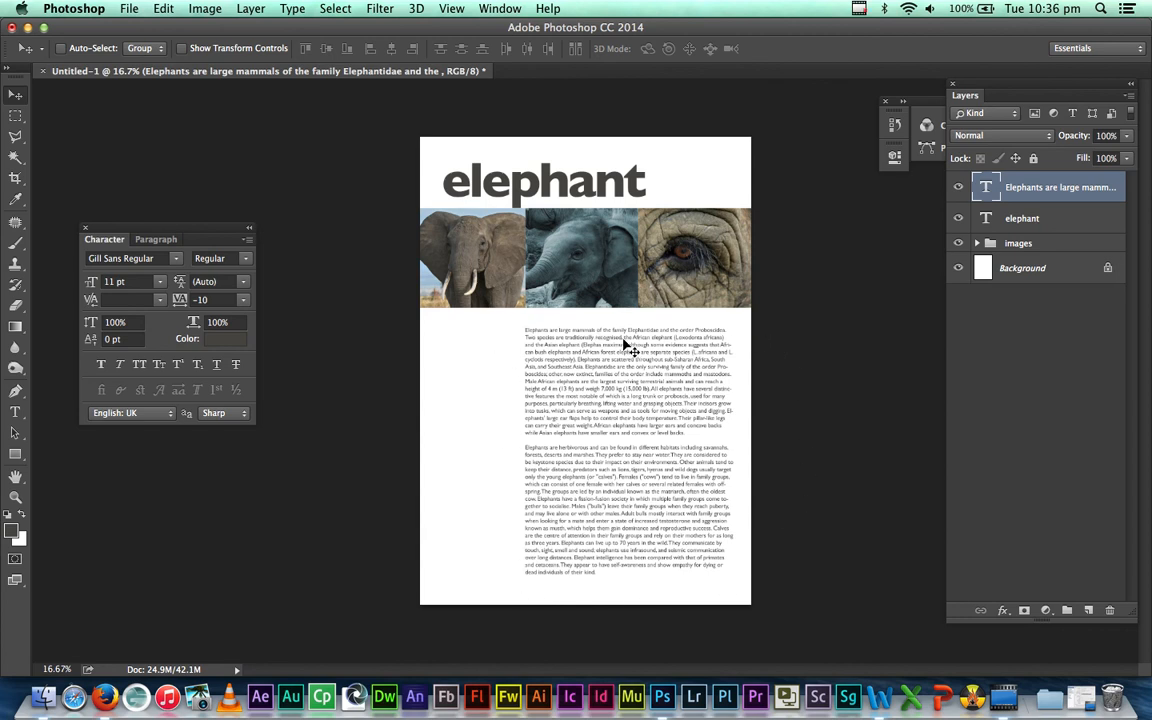
- Draw a dark grey rectangle about 1881 × 2027 px over the body text, extending past the page's right edge
left_click(18, 456)
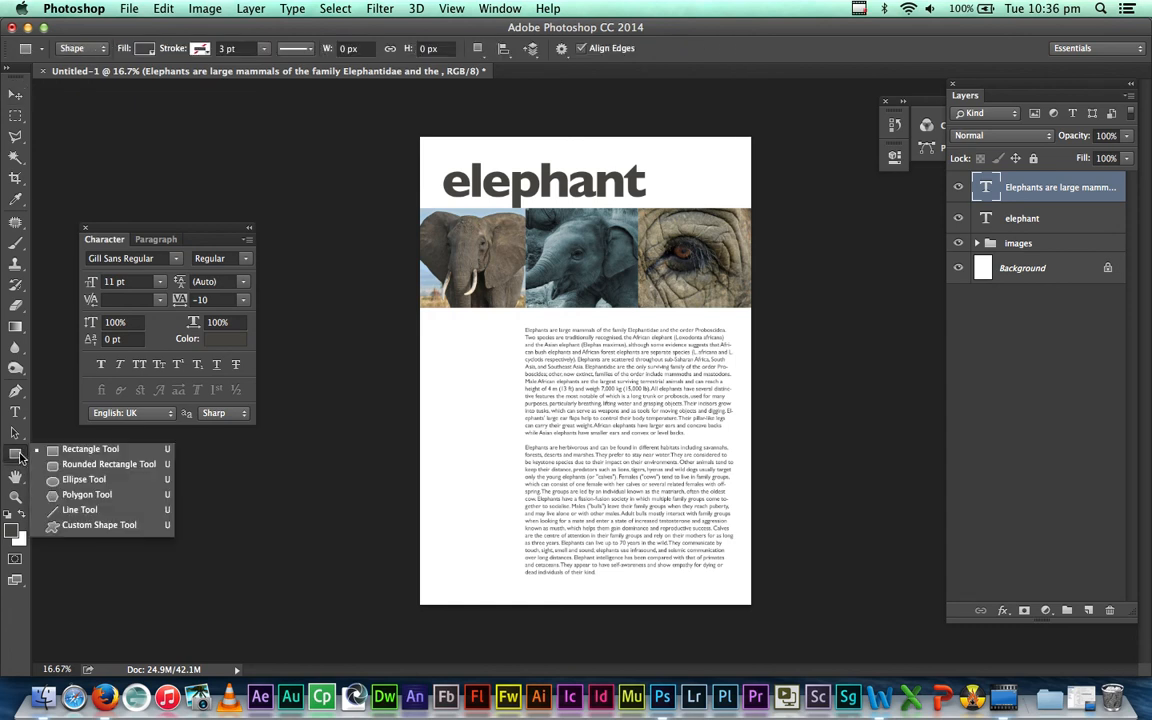
left_click(86, 452)
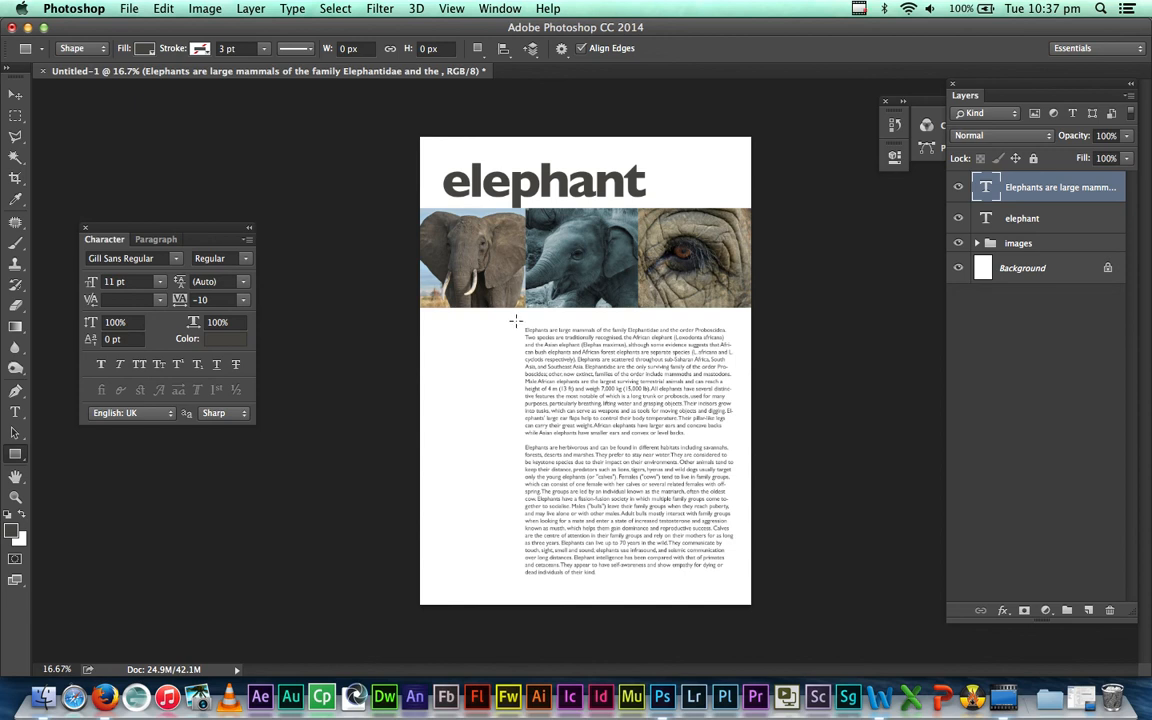
left_click_drag(513, 319, 763, 588)
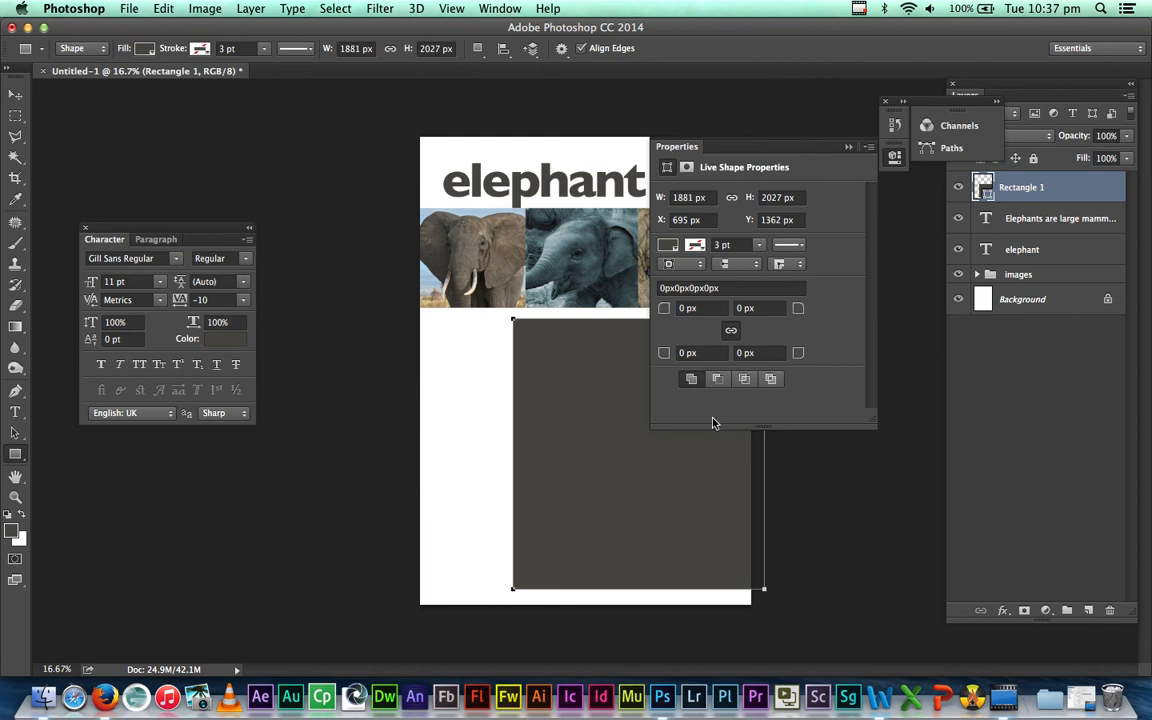
left_click(848, 148)
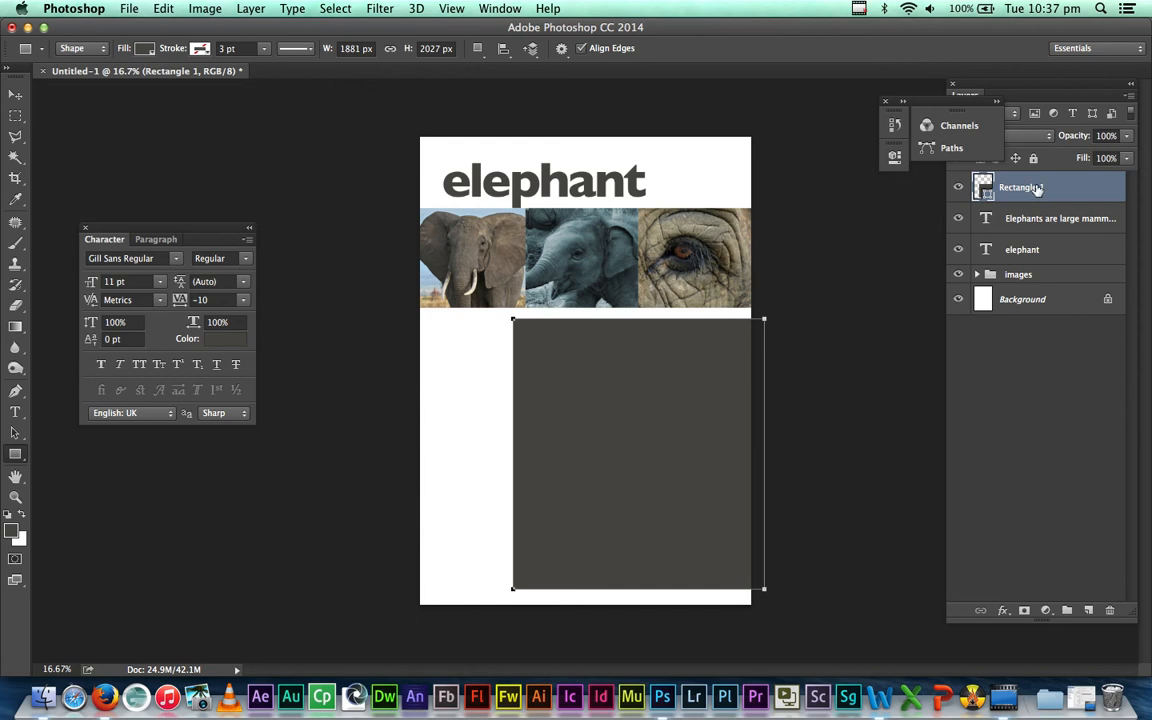
- Move the rectangle's layer below the body text layer and colour the body text white
left_click_drag(1070, 188, 1068, 224)
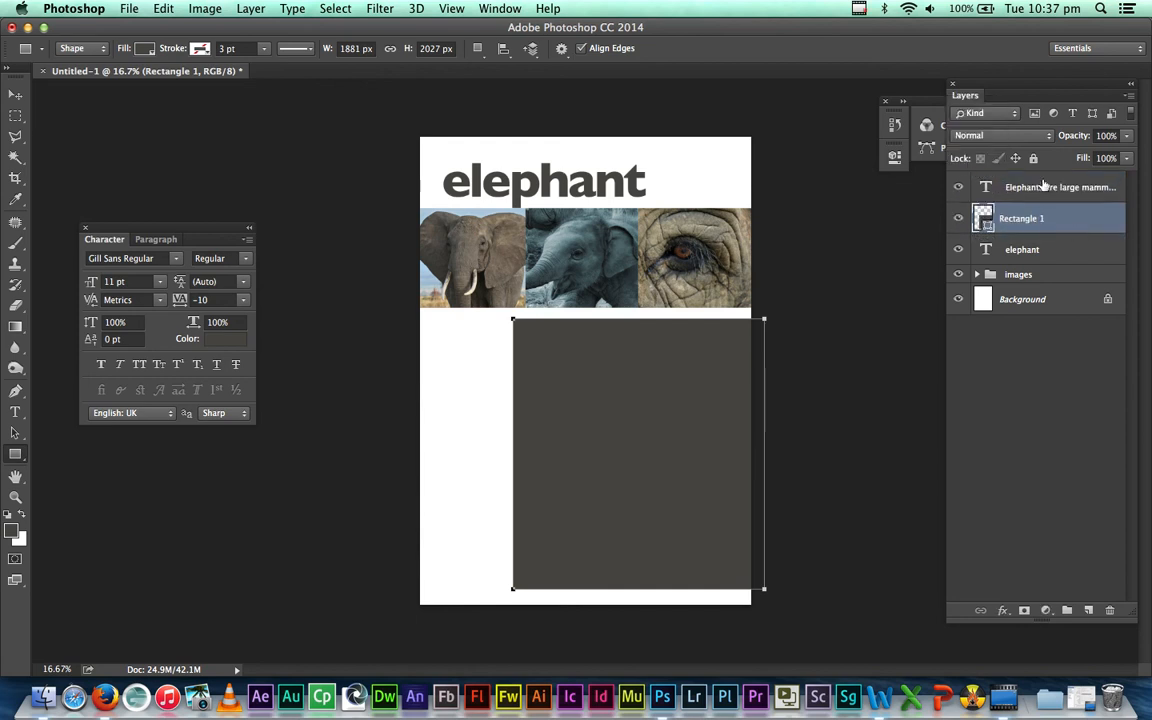
left_click(1044, 187)
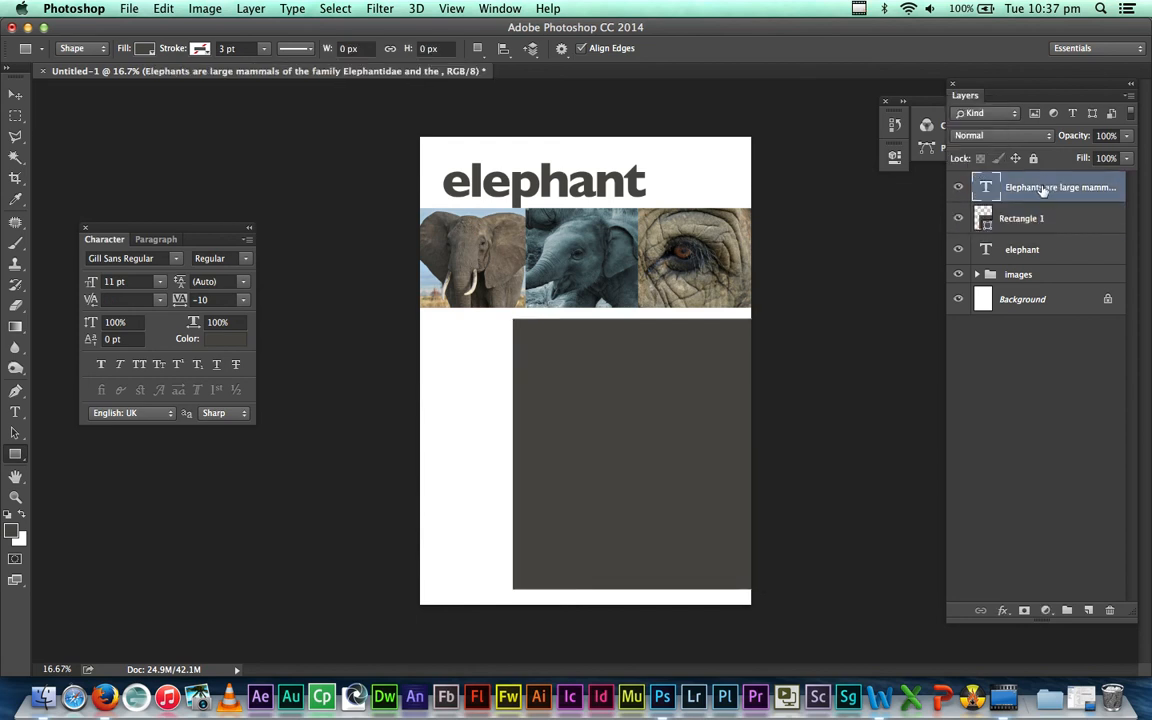
left_click(24, 516)
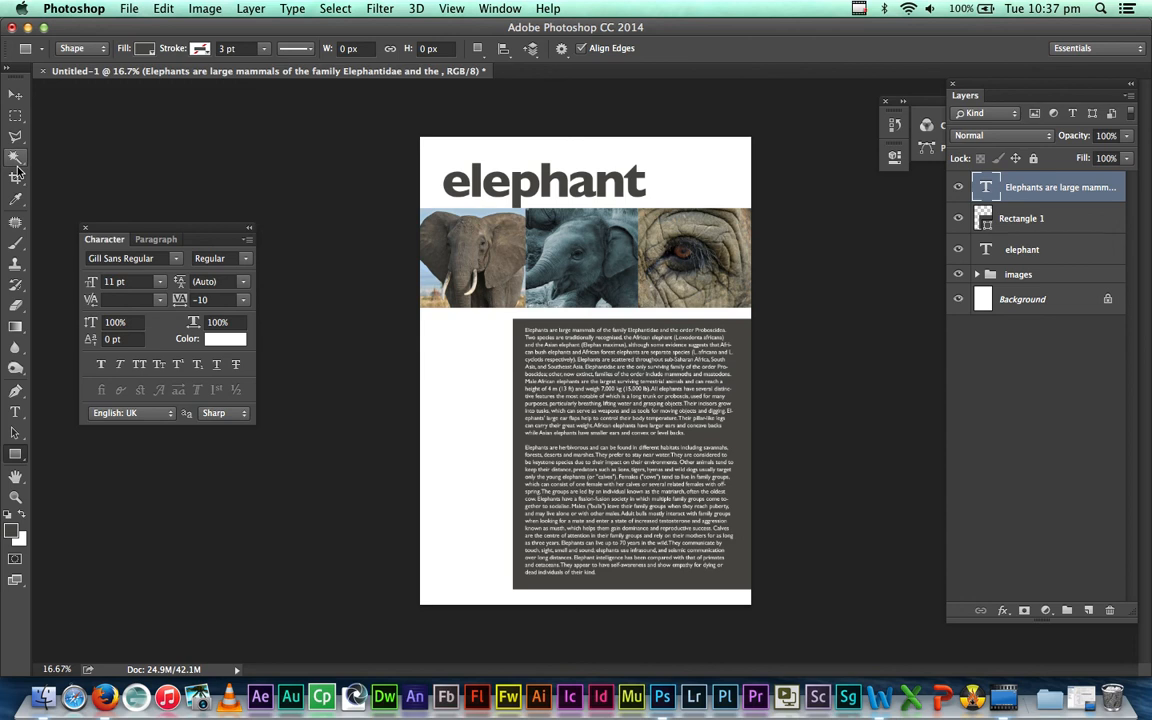
- Minimise the Photoshop document, close the Firefox window with both its tabs, and restore the minimised Finder window
left_click(29, 28)
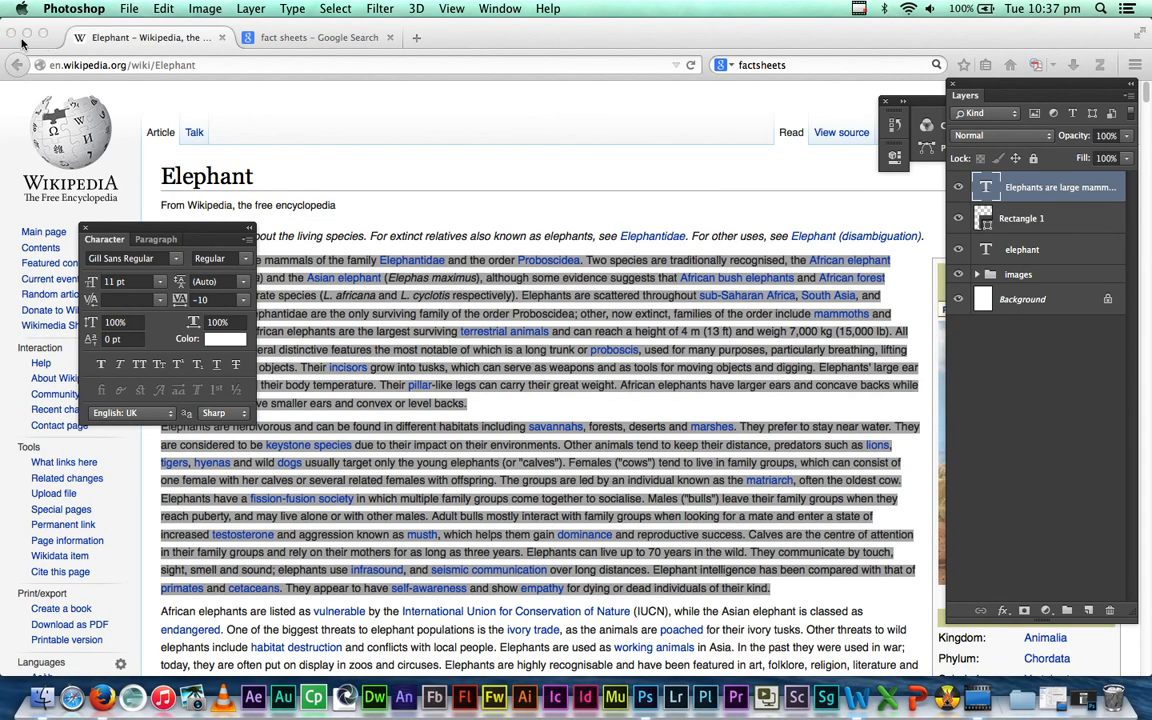
left_click(11, 33)
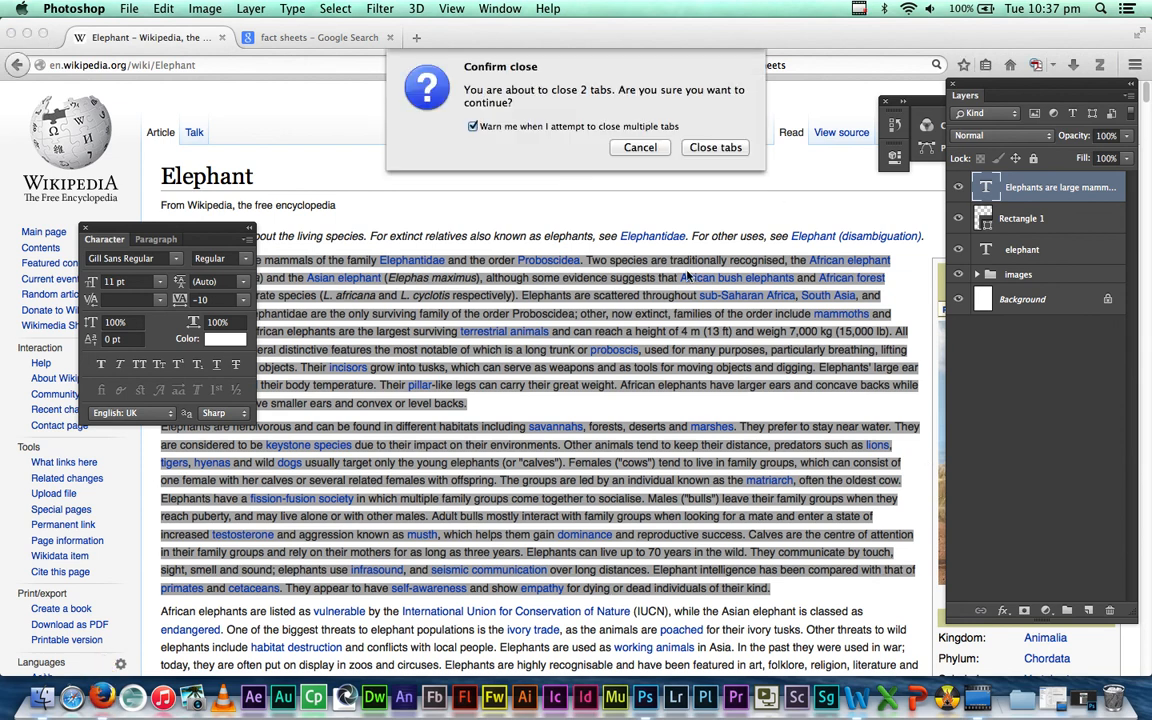
left_click(716, 149)
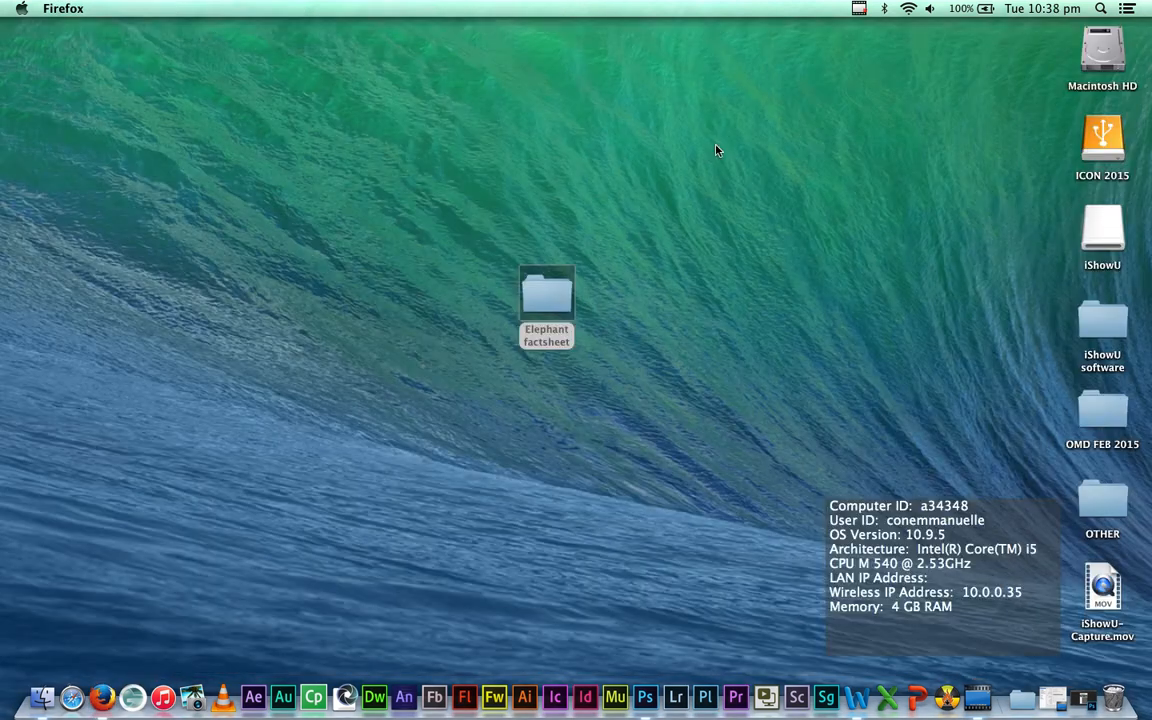
left_click(1052, 698)
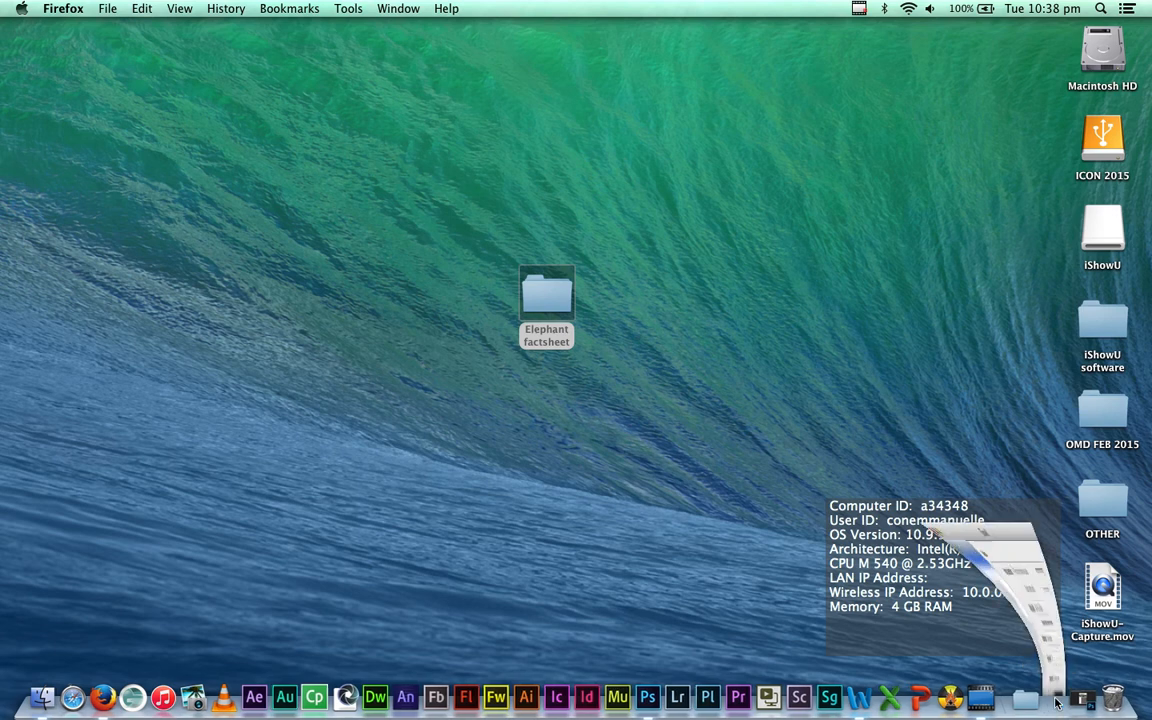